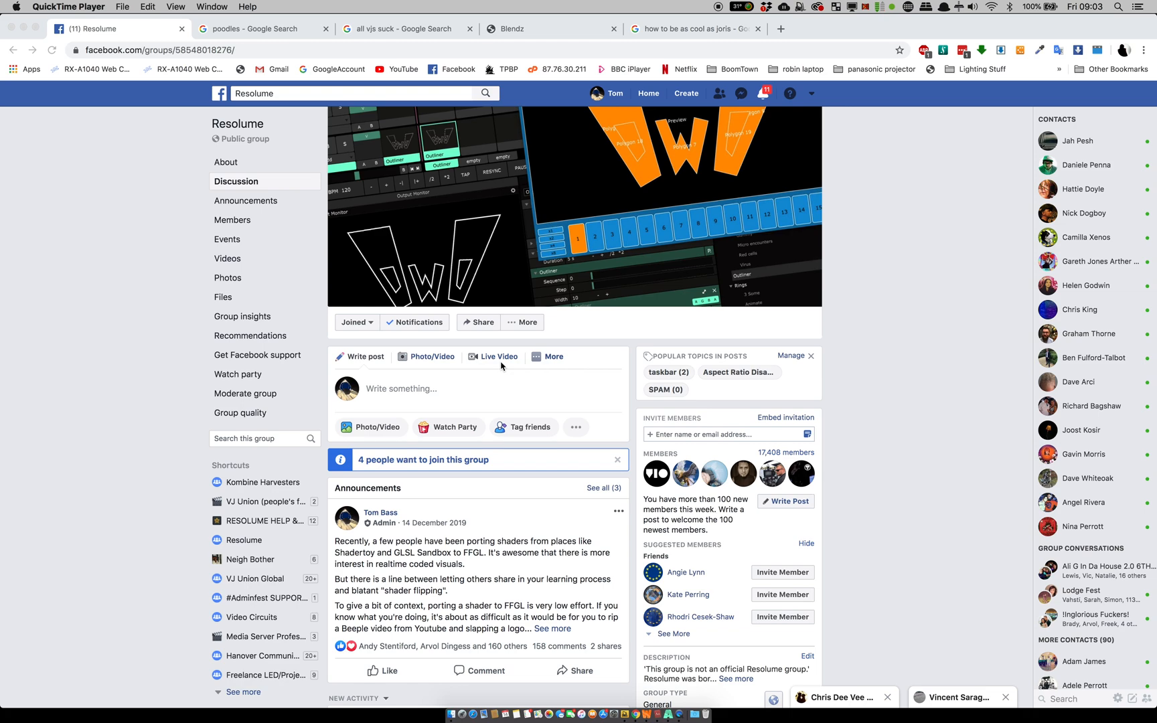
# Switch from the browser to the Resolume Arena composition with Capture0003 on Layer 2.
pyautogui.press('super+Tab')
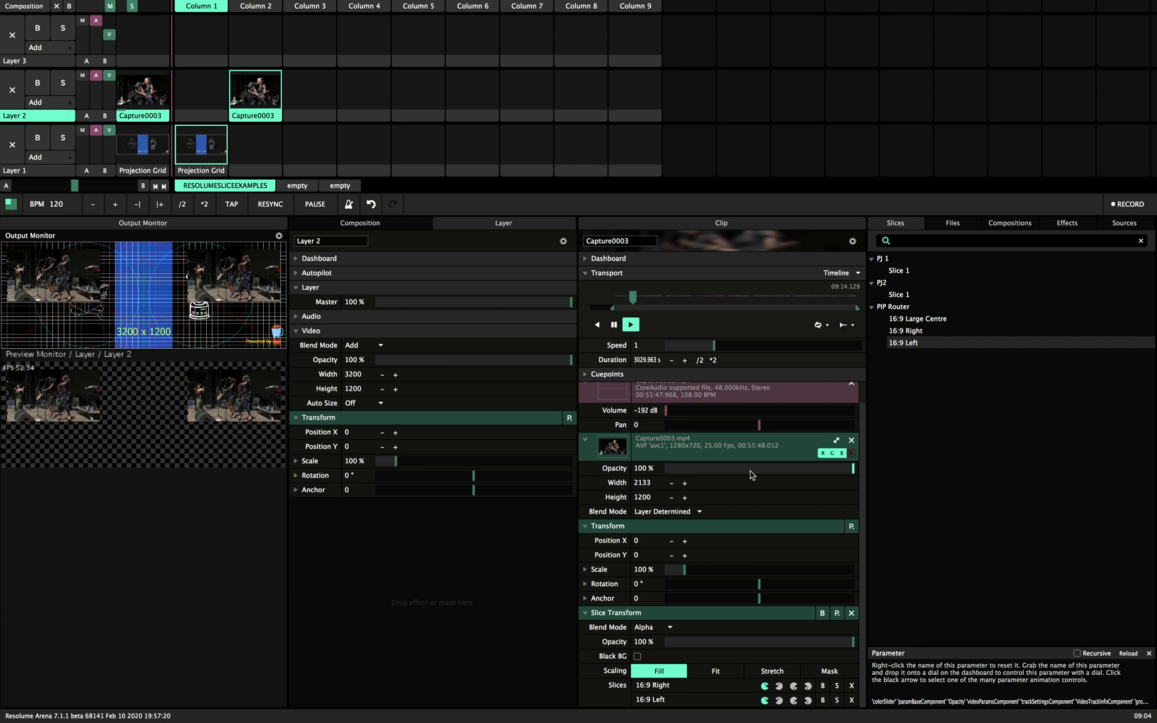
# Cycle the Capture0003 clip size back to 2133×1200 and bring up the Files browser.
pyautogui.click(836, 440)
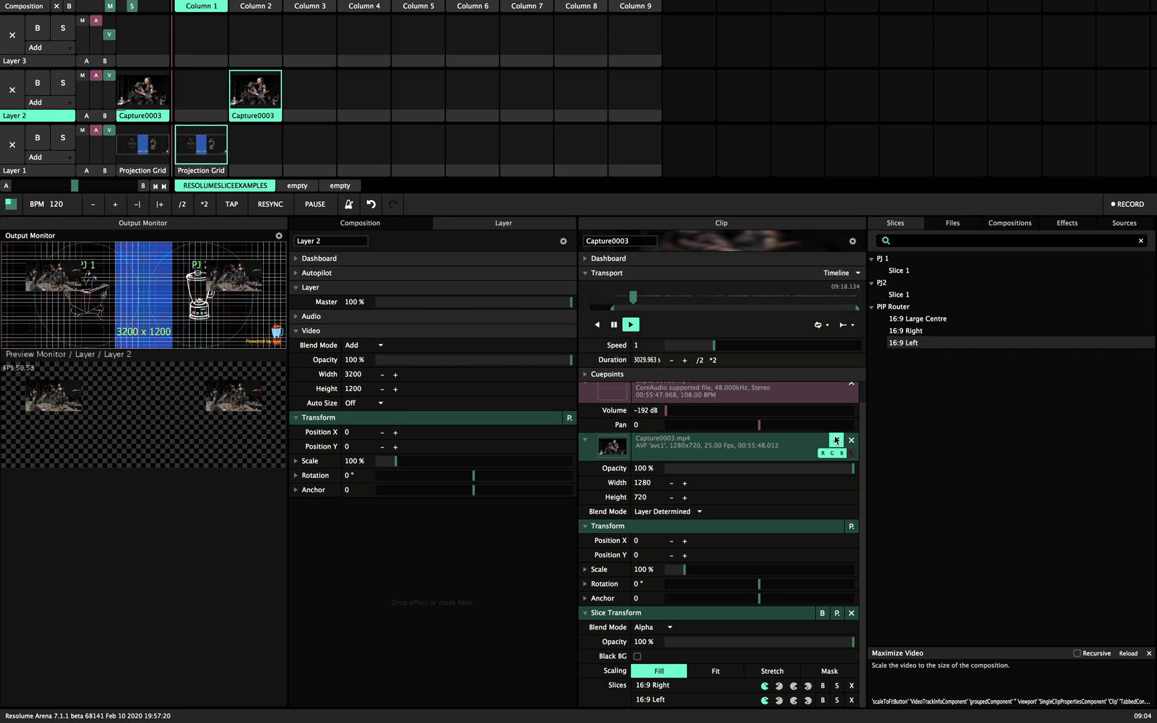
pyautogui.click(837, 440)
pyautogui.click(837, 440)
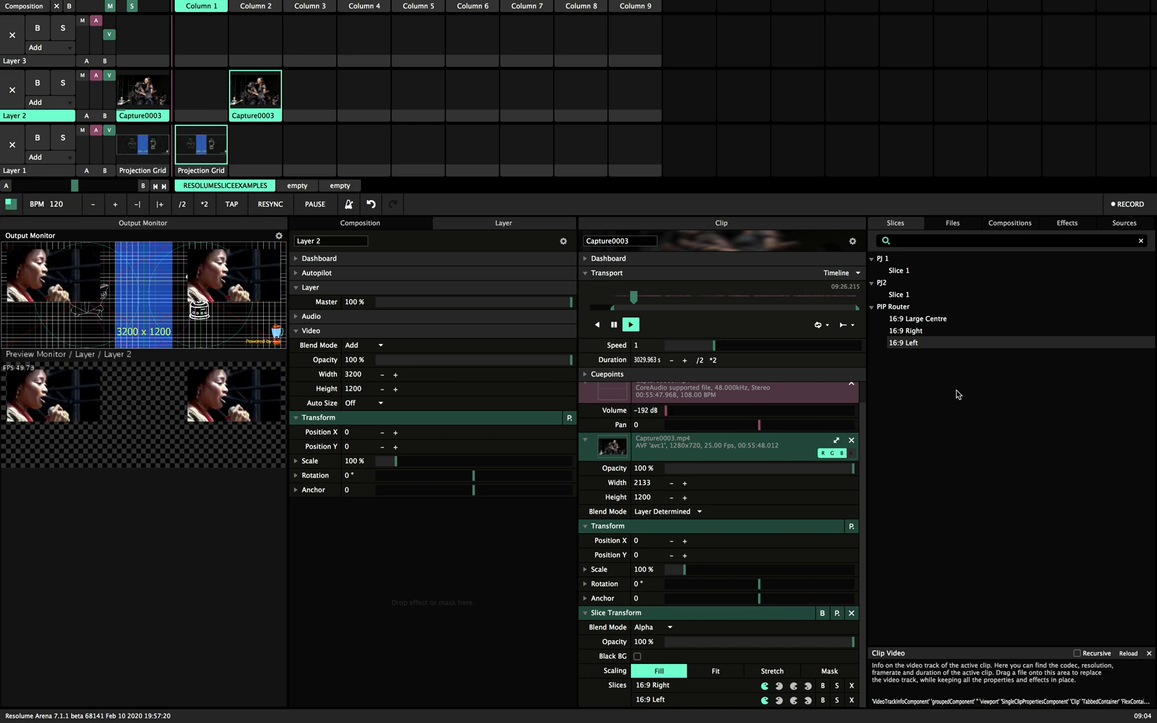
pyautogui.click(1125, 223)
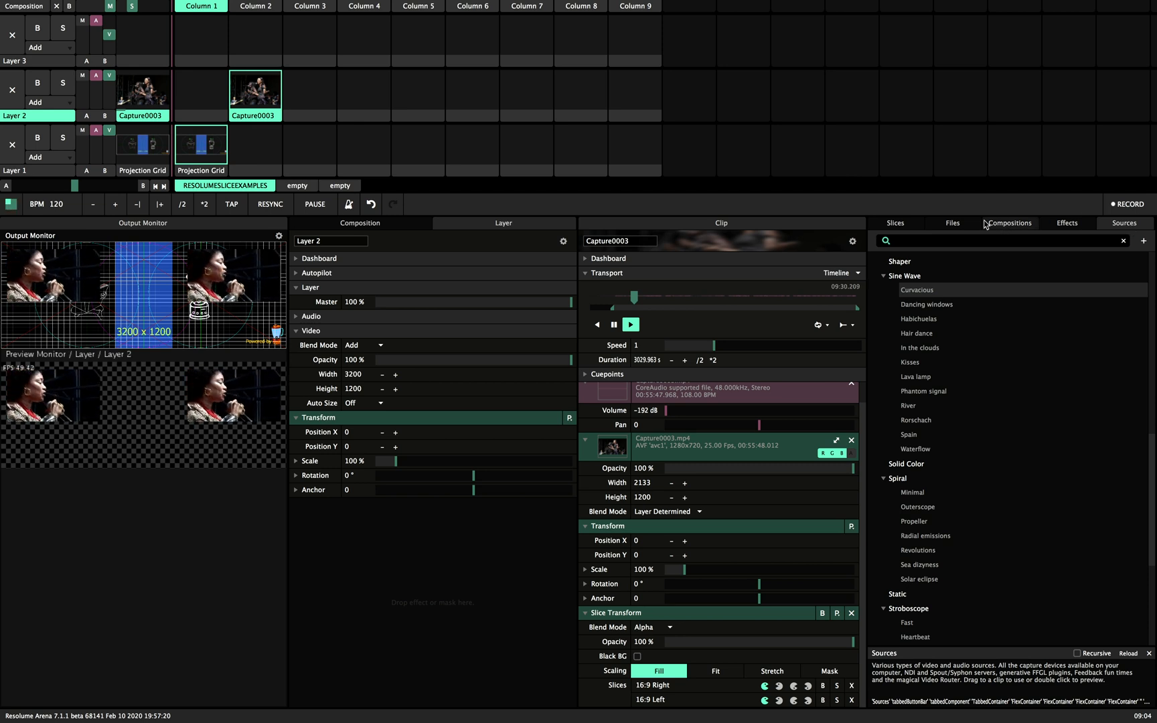
pyautogui.click(955, 223)
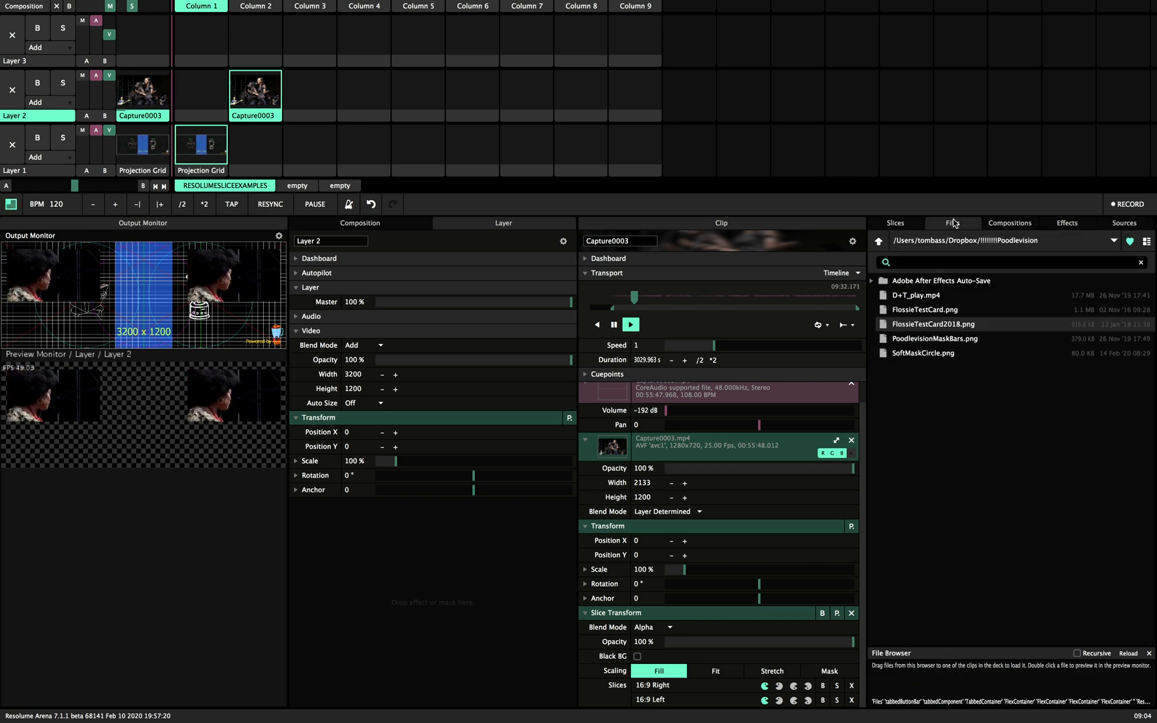
# Load FlossieTestCard2018.png into Layer 2, trigger it and size it to 2133×1200.
pyautogui.moveTo(911, 327); pyautogui.dragTo(263, 89)
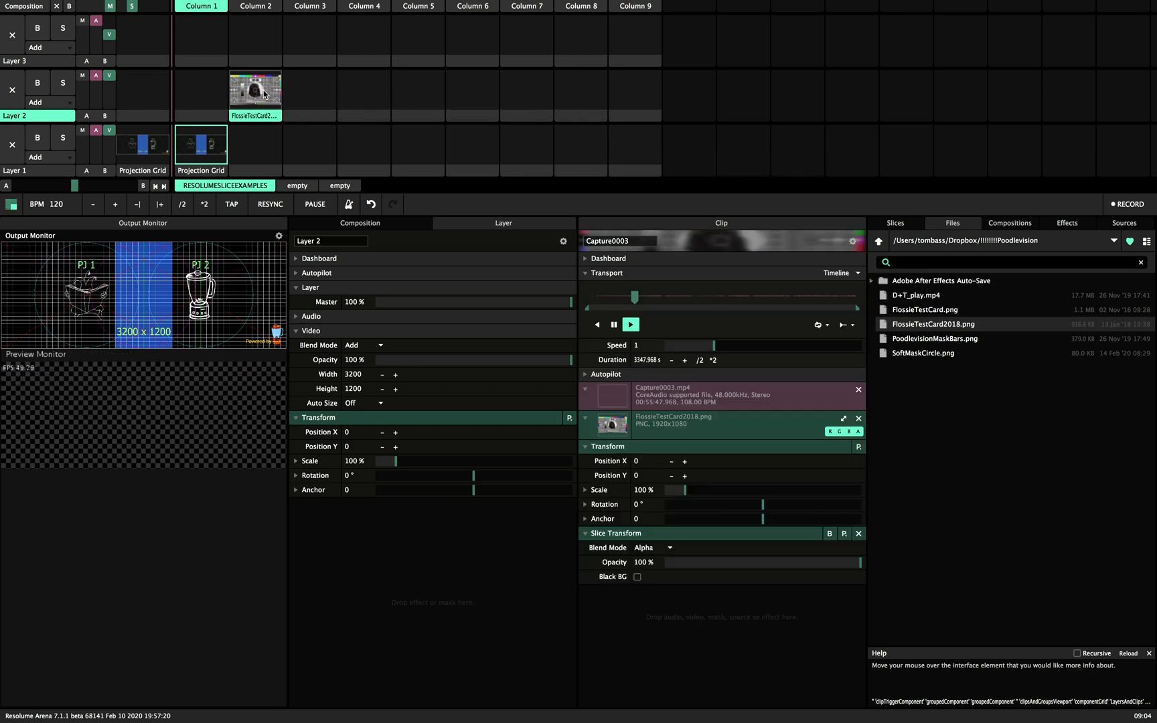
pyautogui.click(264, 89)
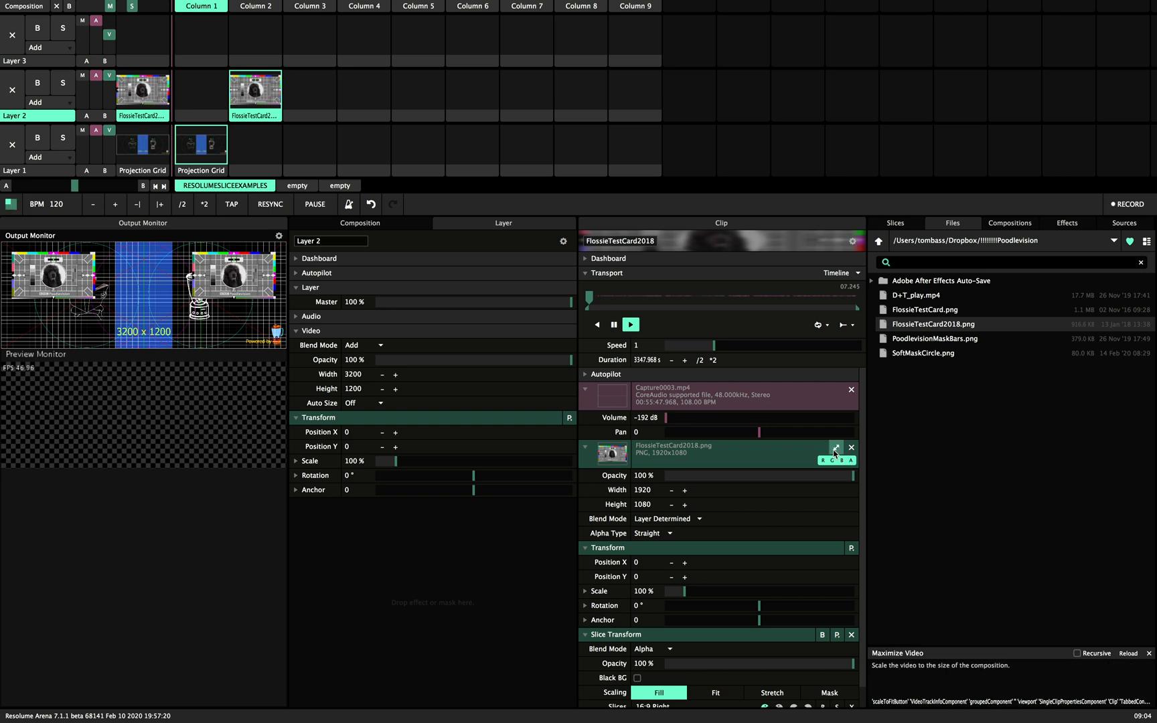
pyautogui.click(837, 448)
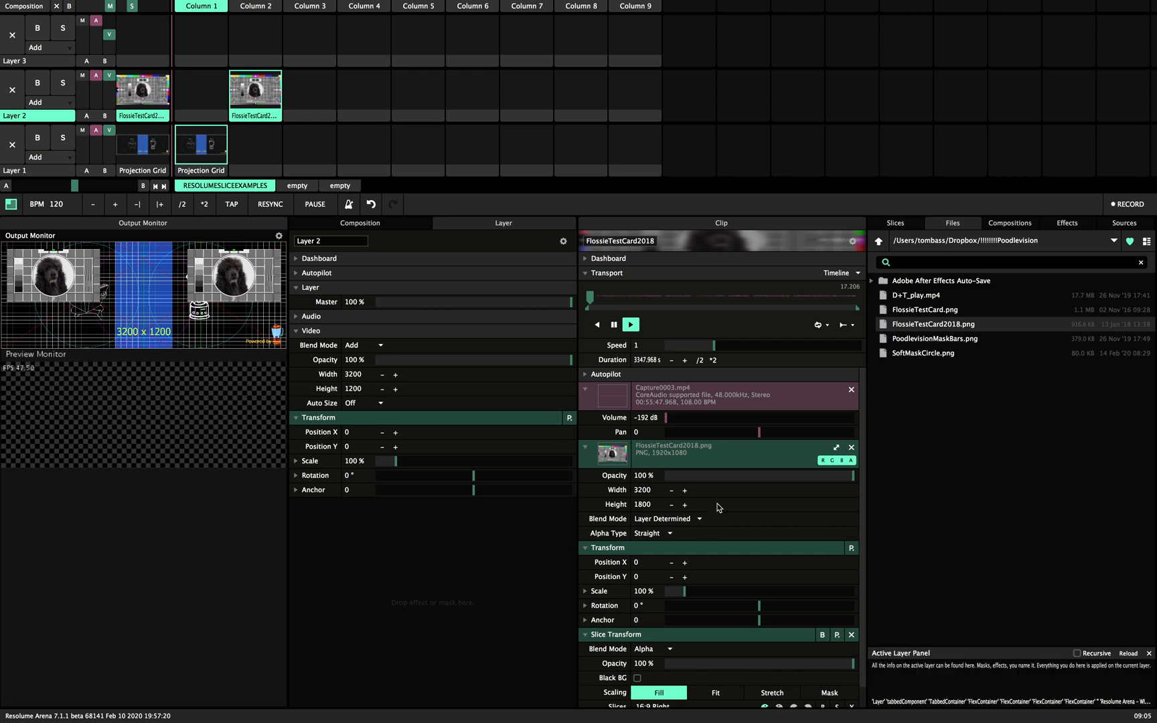
pyautogui.click(836, 448)
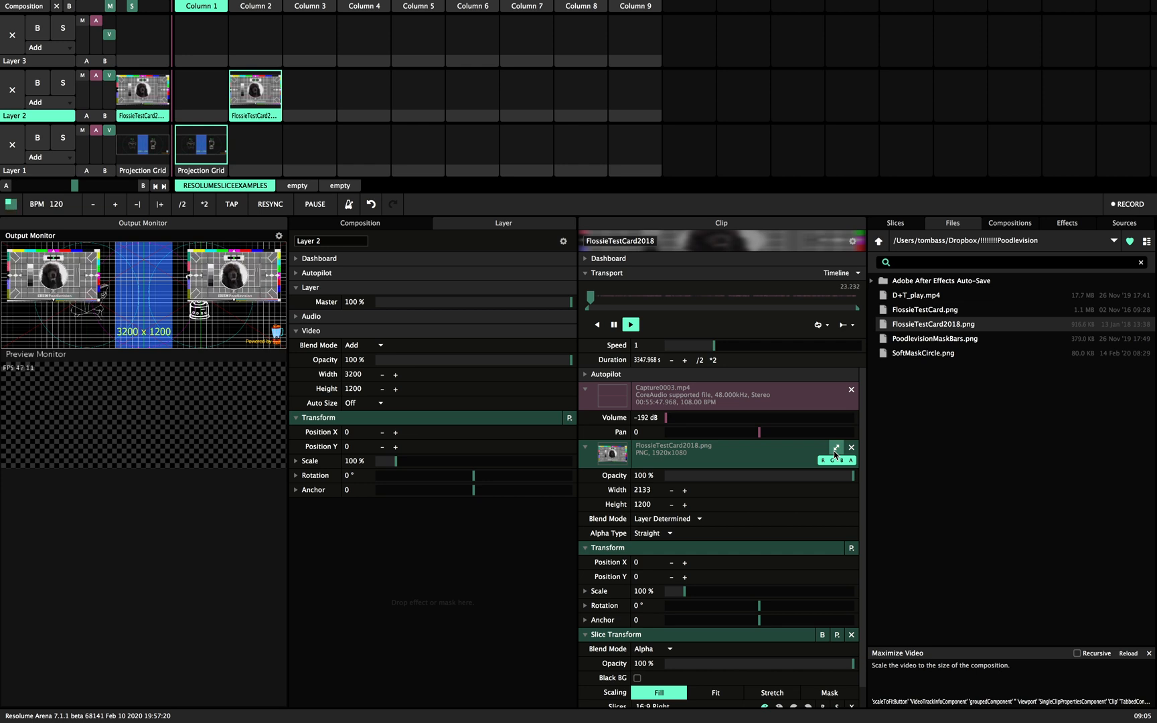
pyautogui.click(837, 448)
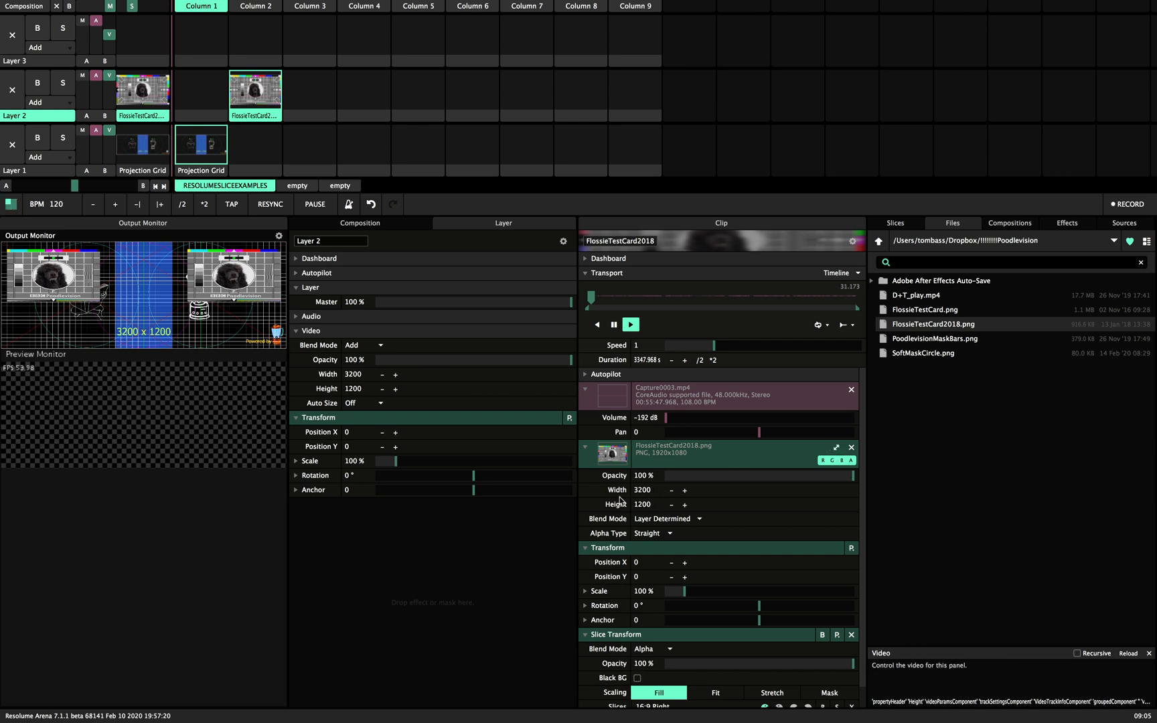
pyautogui.click(838, 447)
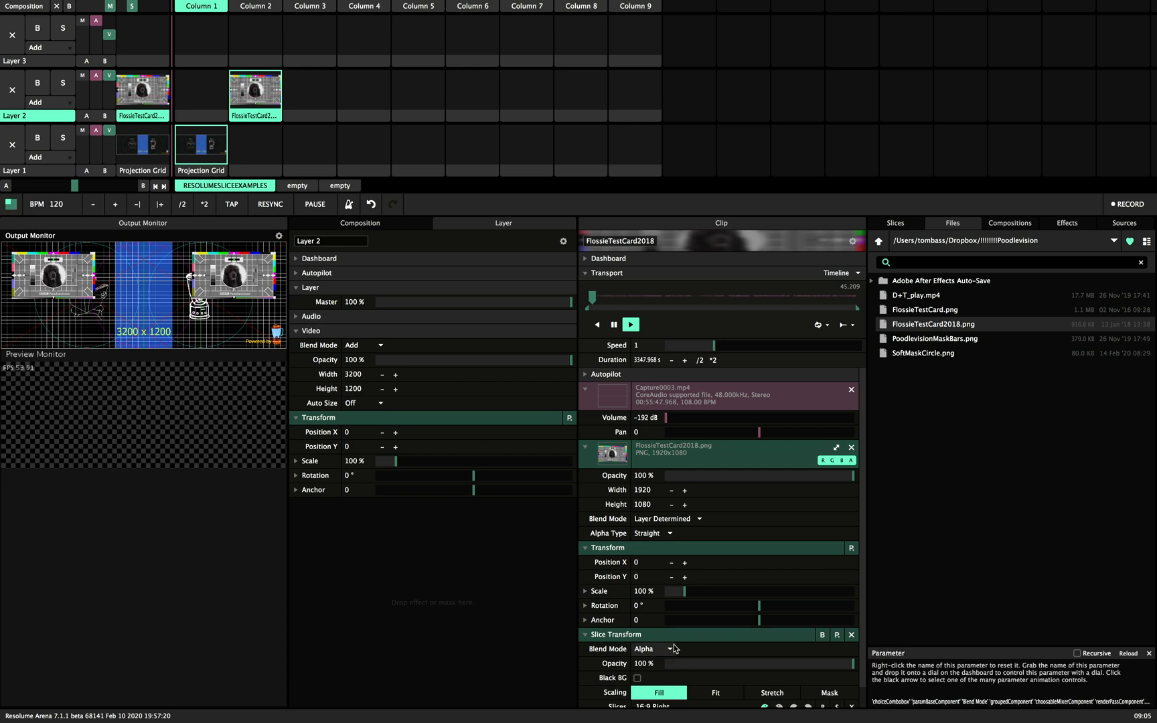
pyautogui.click(837, 449)
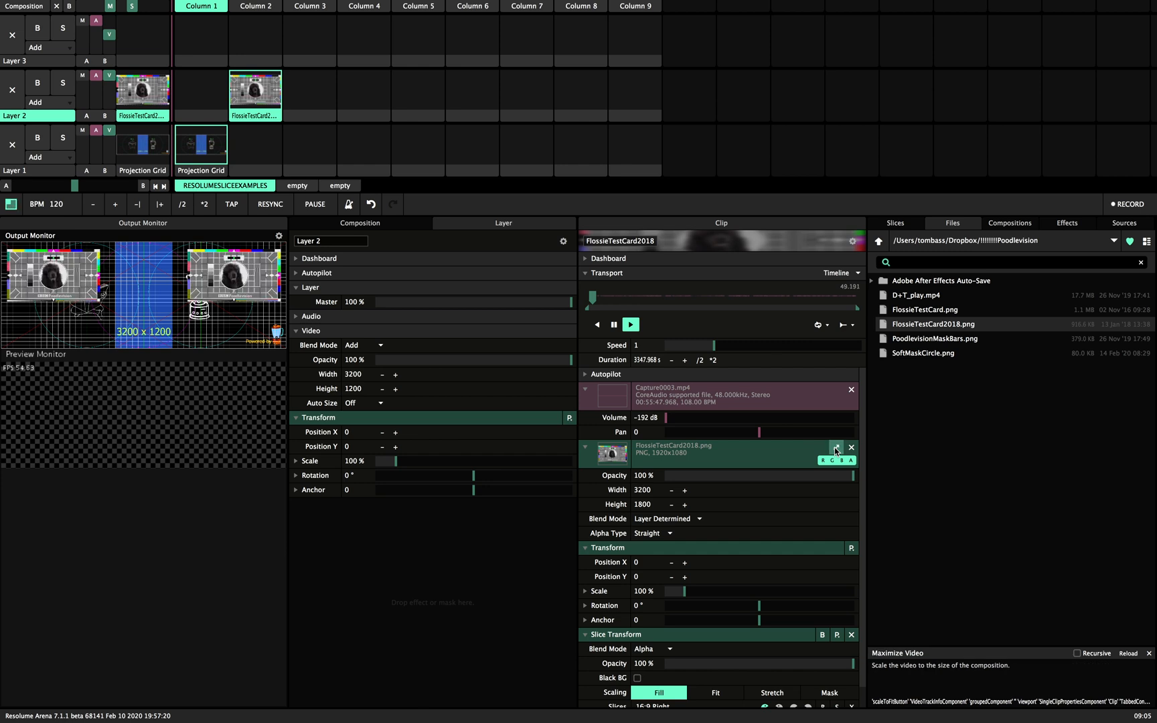
pyautogui.click(837, 449)
pyautogui.click(837, 449)
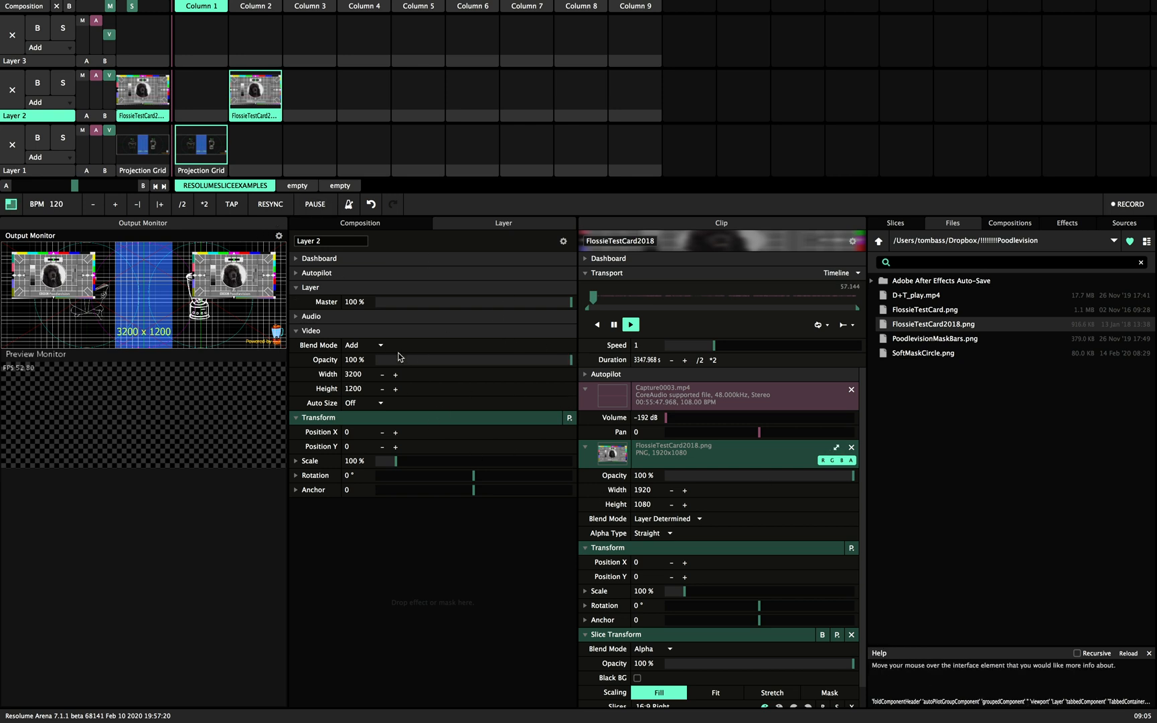
pyautogui.click(836, 450)
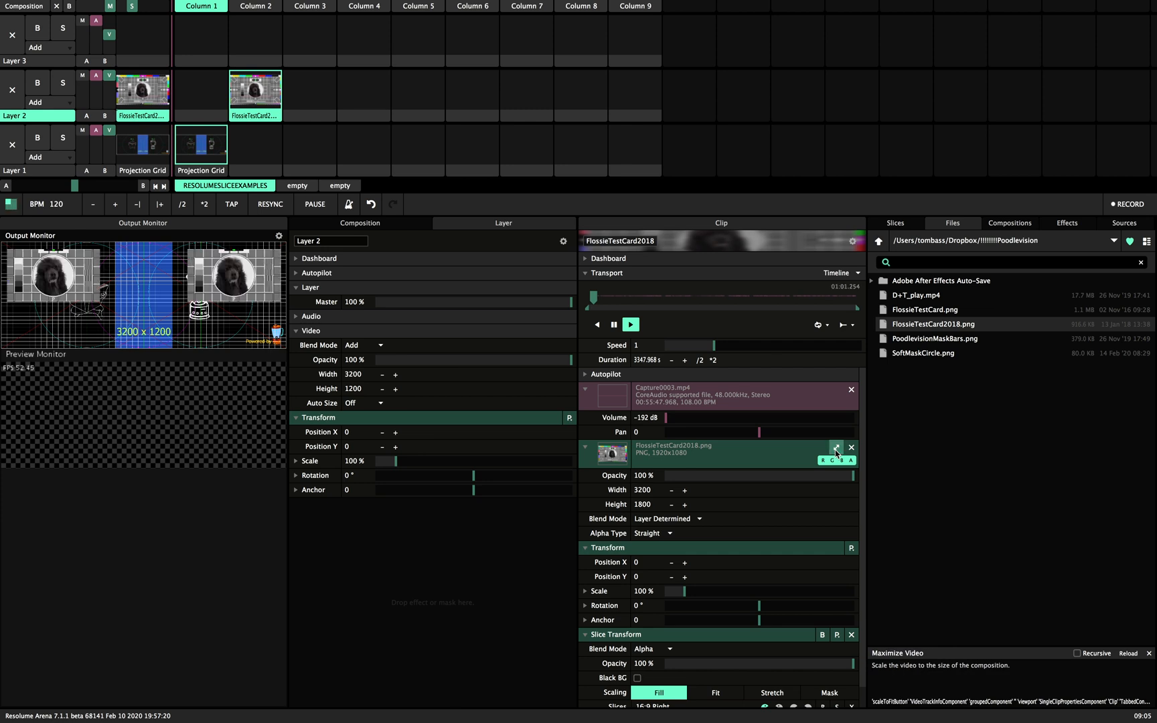
pyautogui.click(837, 449)
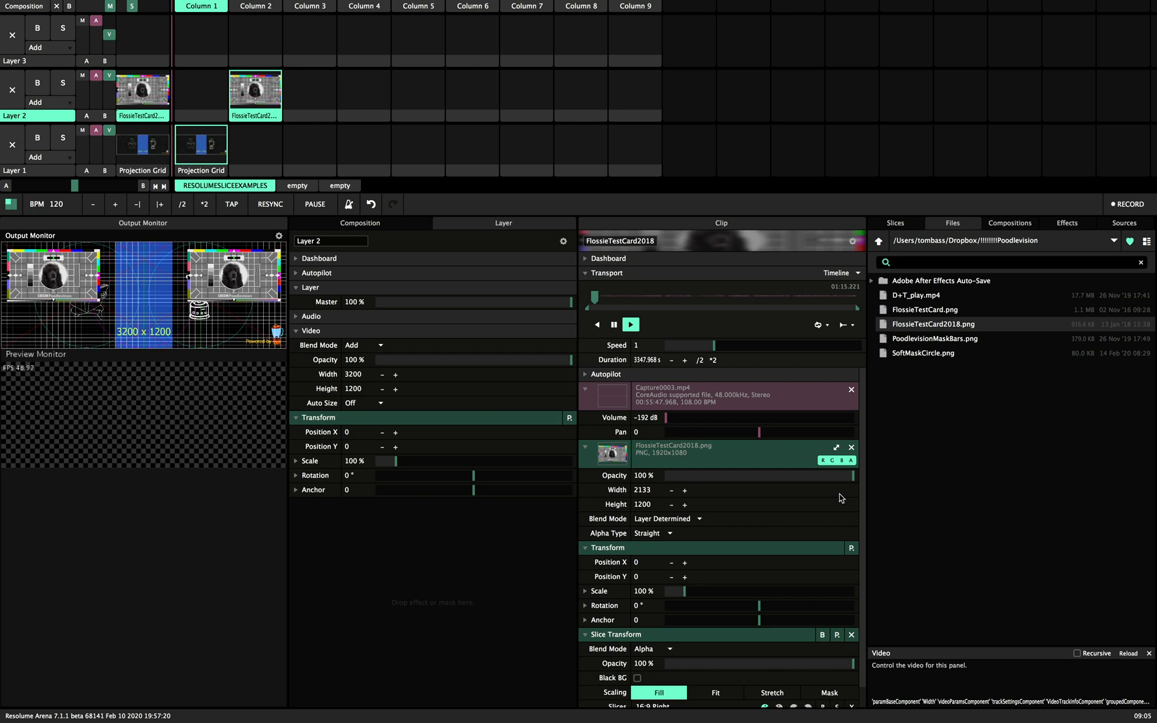
pyautogui.click(837, 448)
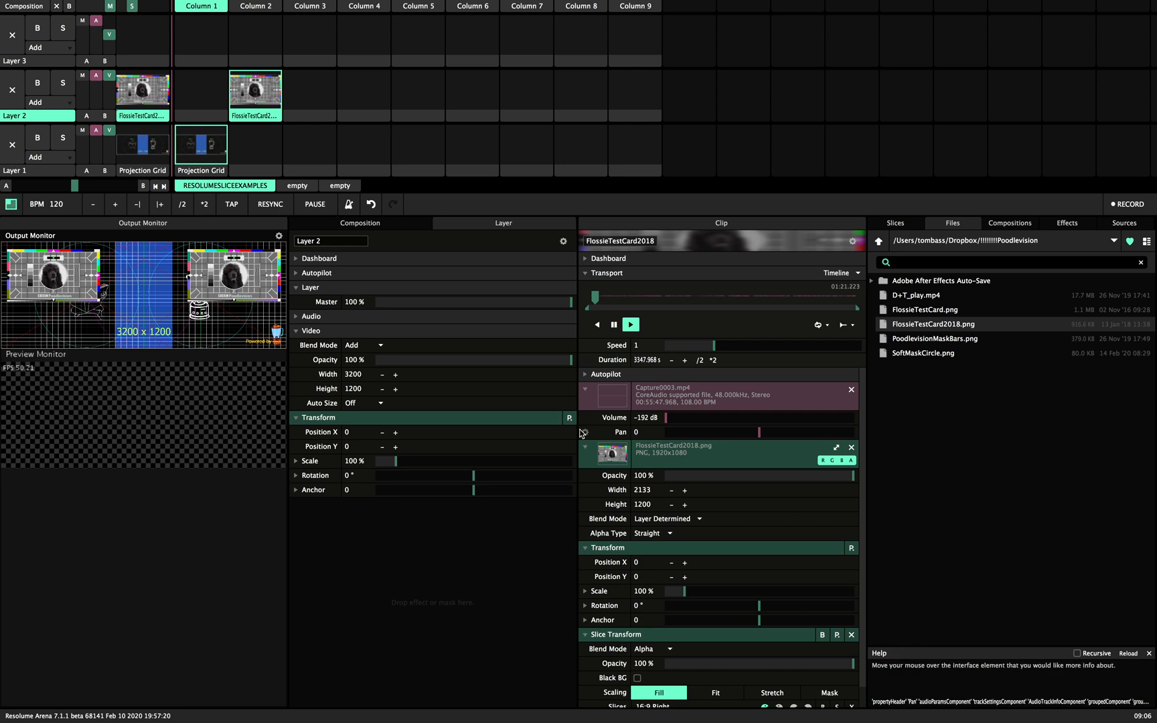
pyautogui.scroll(-2, 809, 532)
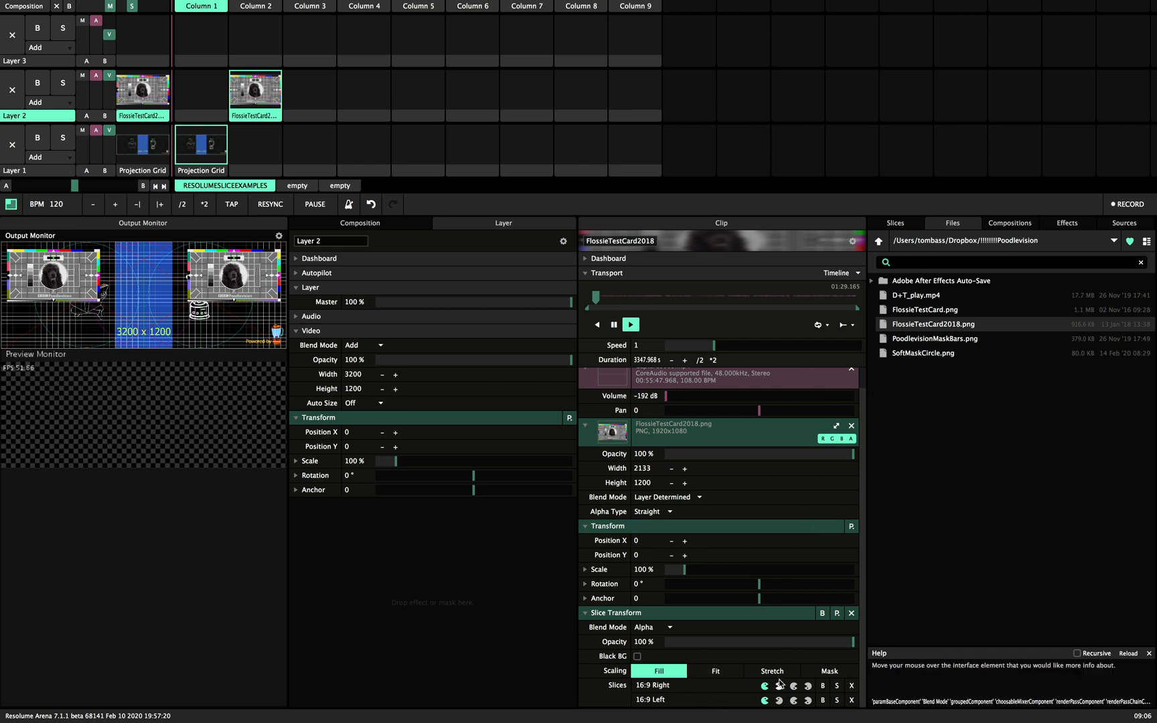
# Try the Fit, Stretch and Mask slice modes on the test card, ending back on Fill.
pyautogui.click(716, 672)
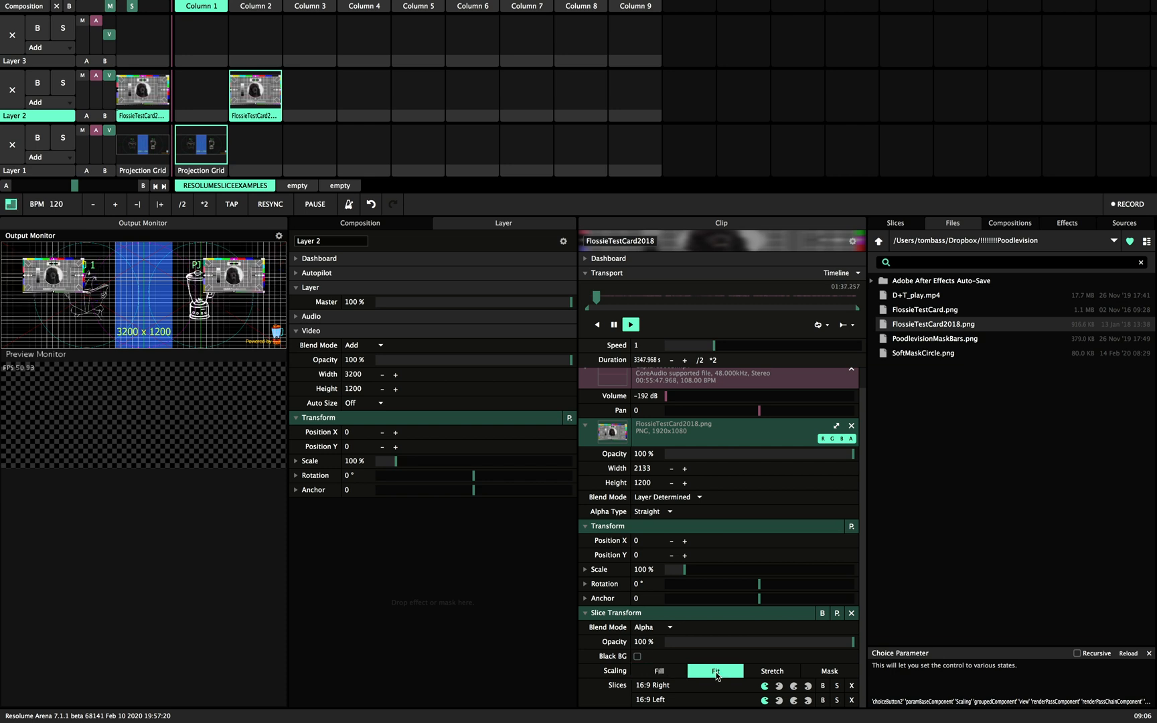
pyautogui.click(770, 671)
pyautogui.click(829, 671)
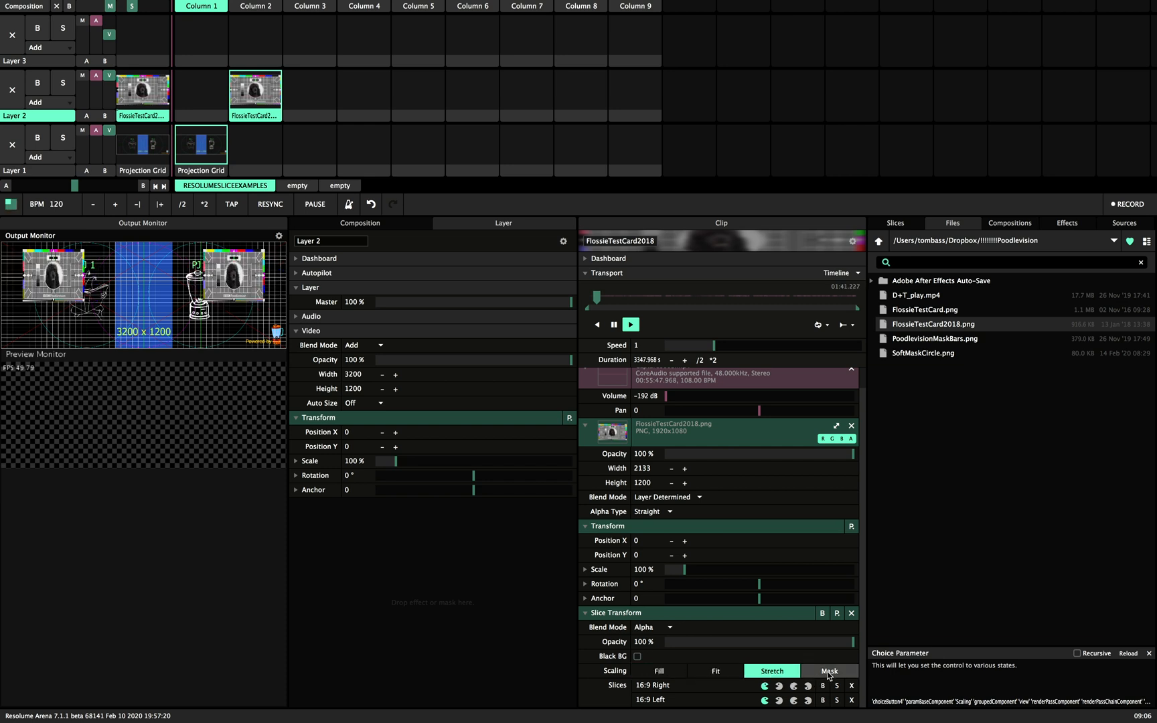
pyautogui.click(771, 671)
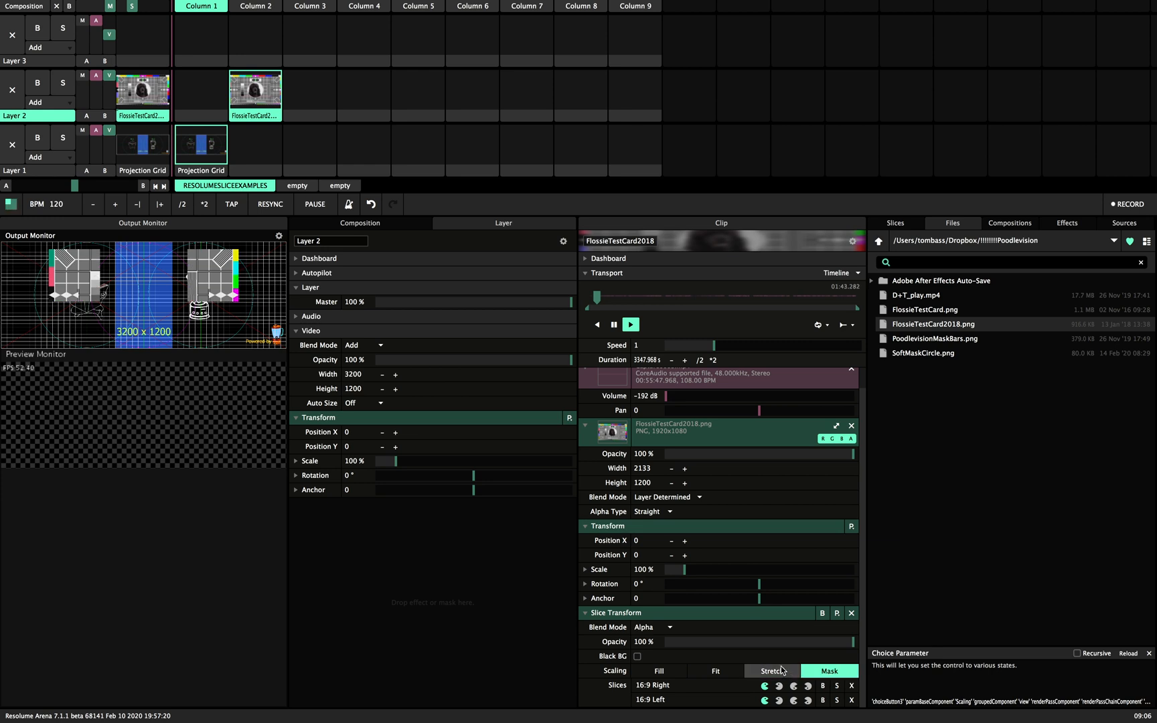
pyautogui.click(717, 671)
pyautogui.click(659, 671)
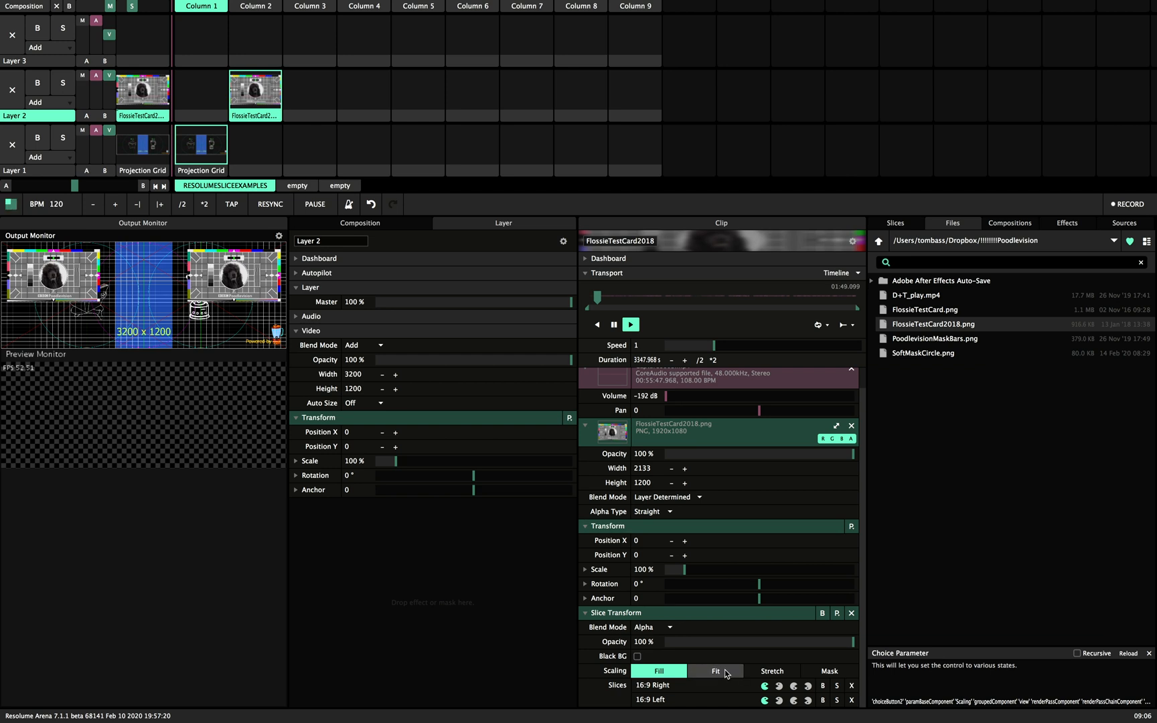
# Toggle mirror and bypass on the 16:9 Right and Left slices, leaving both shown, and collapse the Slice Transform.
pyautogui.click(779, 685)
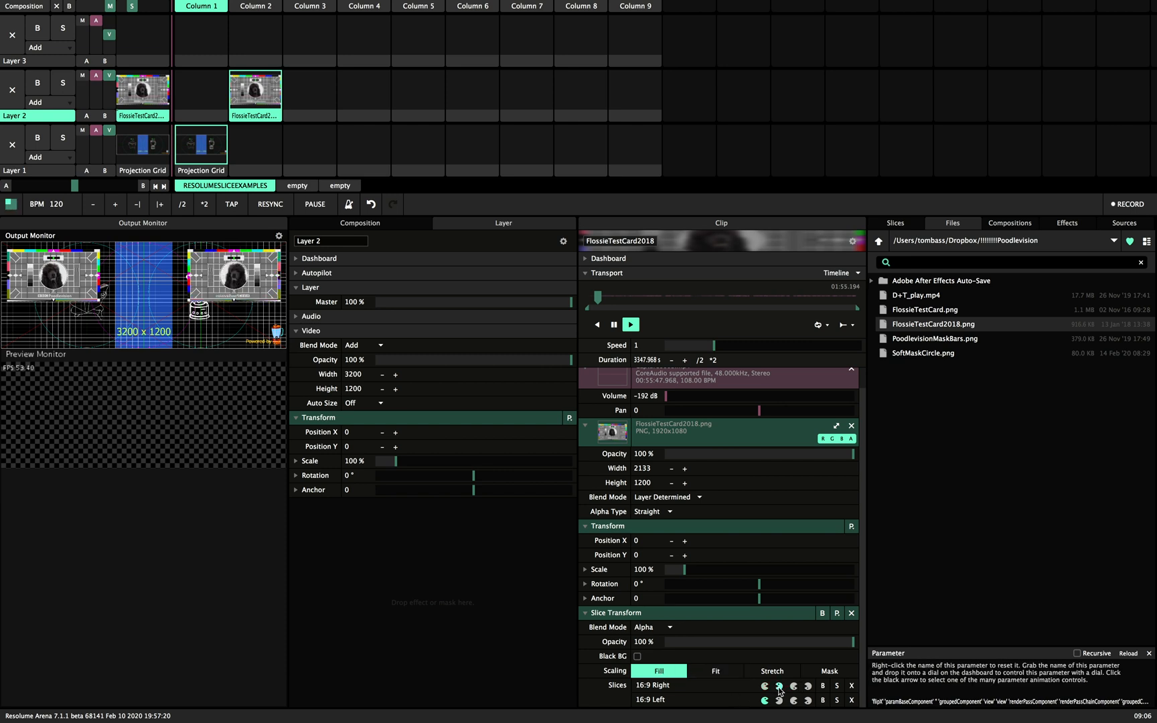
pyautogui.click(794, 686)
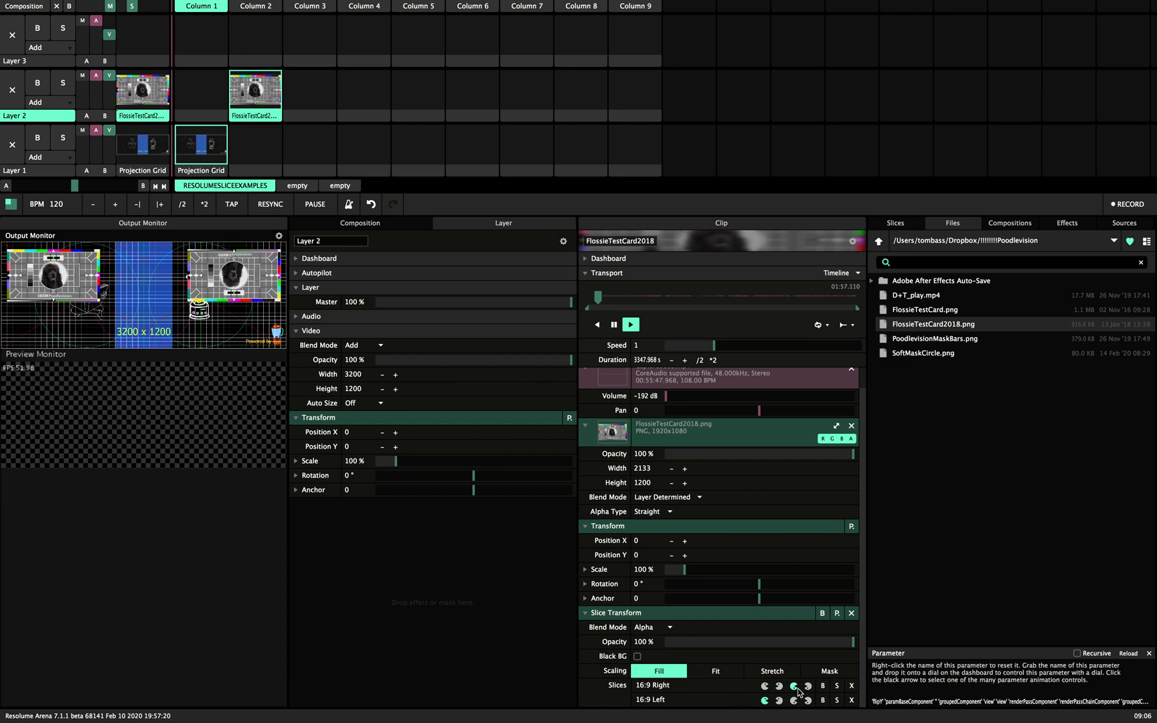
pyautogui.click(808, 685)
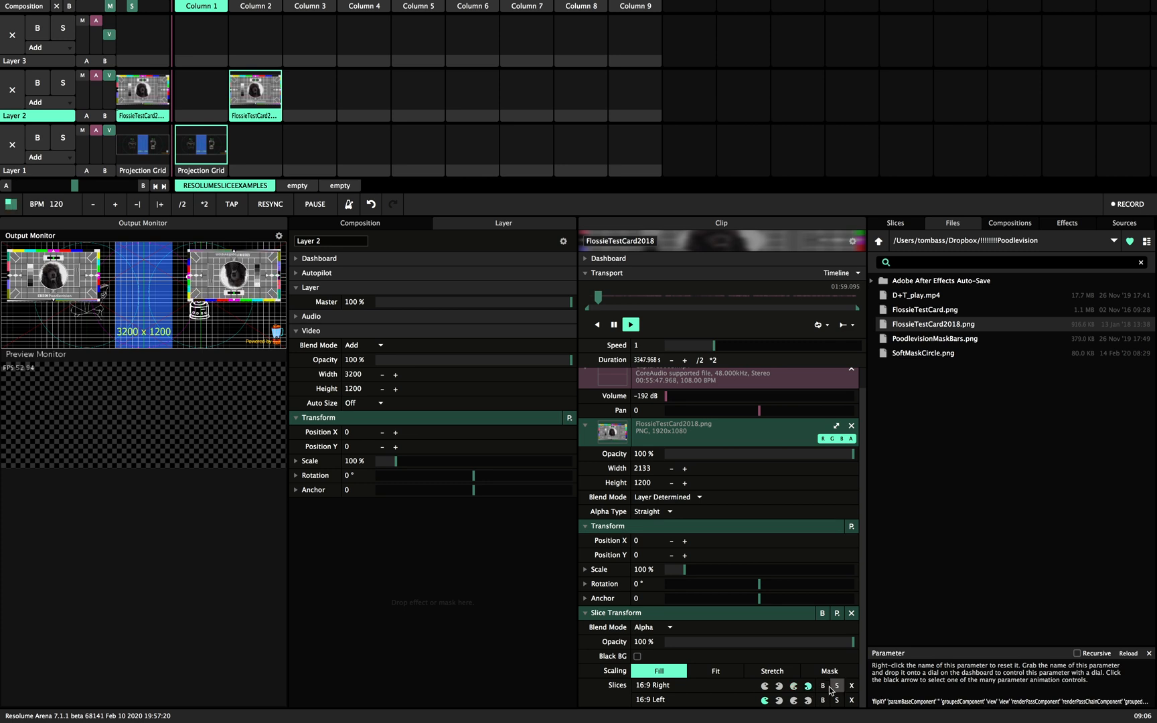
pyautogui.click(823, 686)
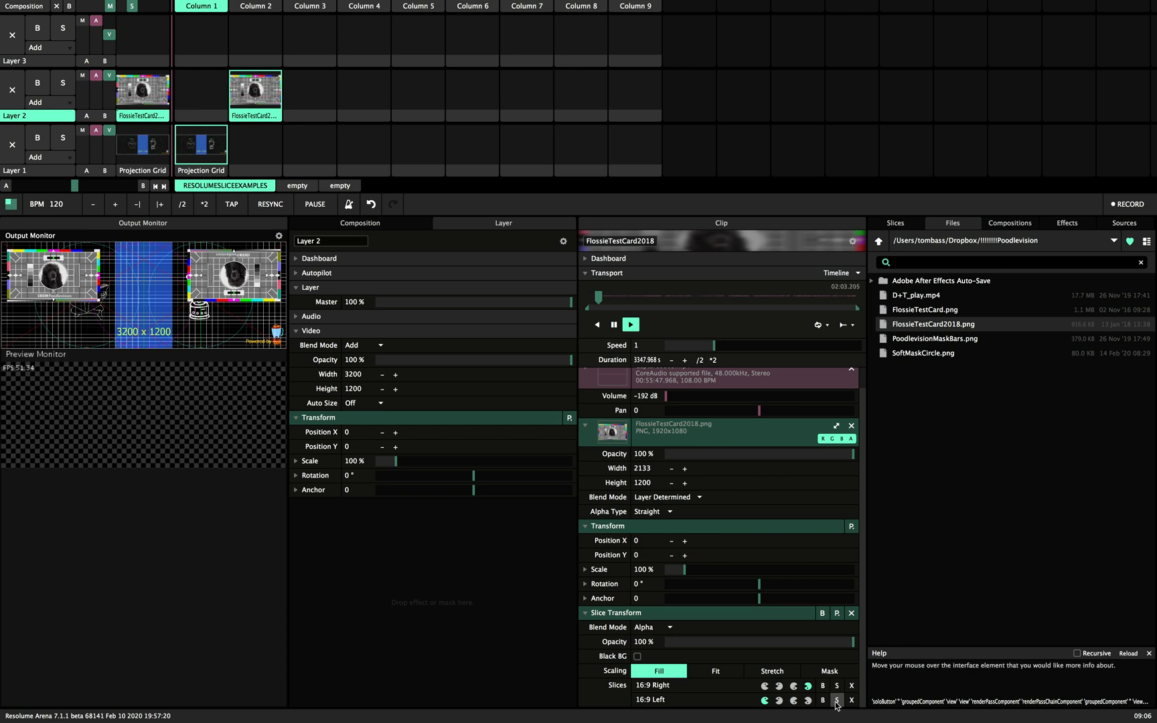
pyautogui.click(838, 700)
pyautogui.click(837, 700)
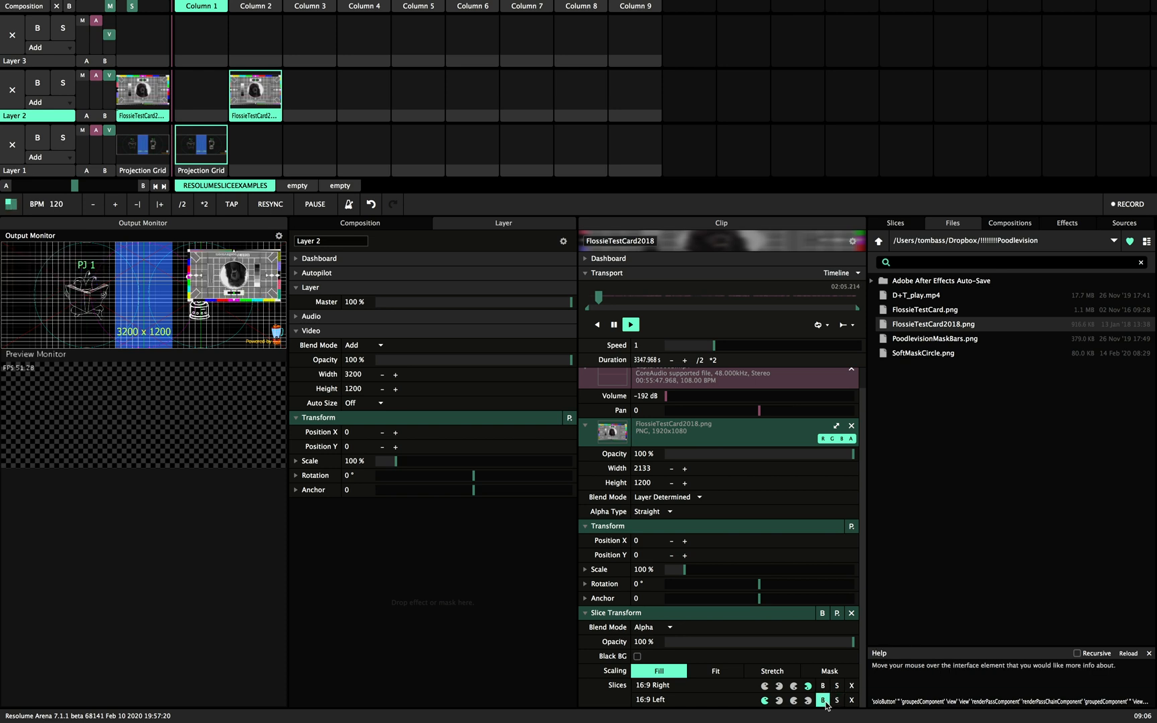
pyautogui.click(823, 701)
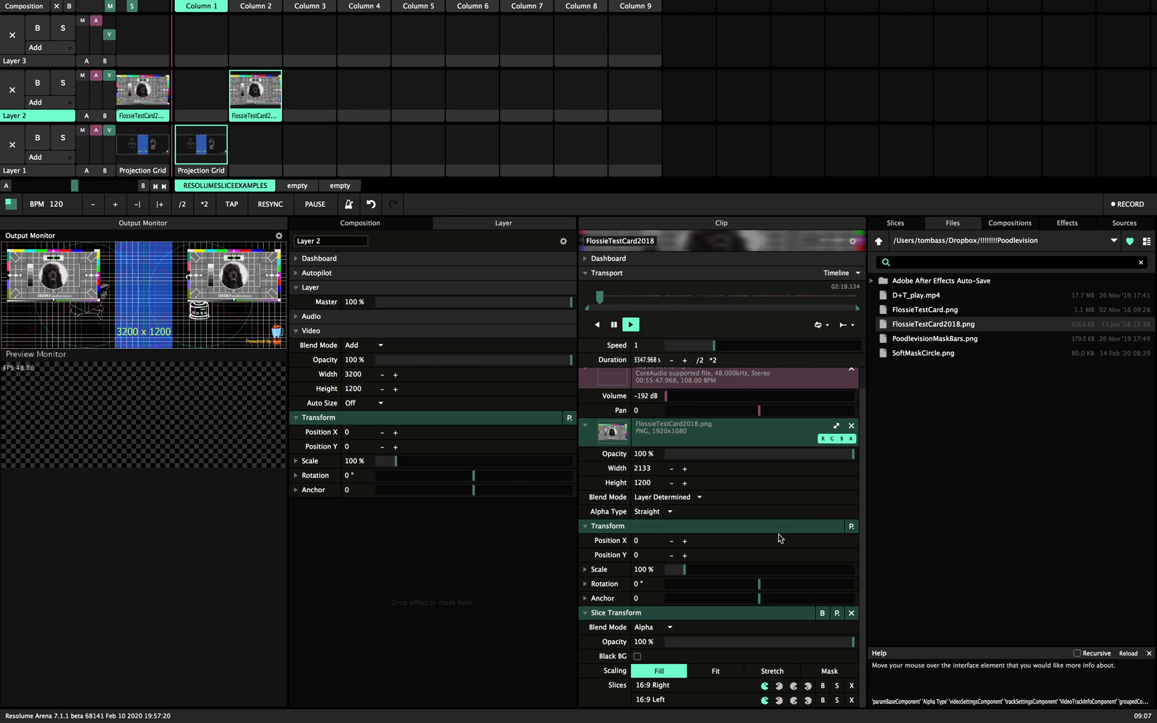
pyautogui.click(585, 613)
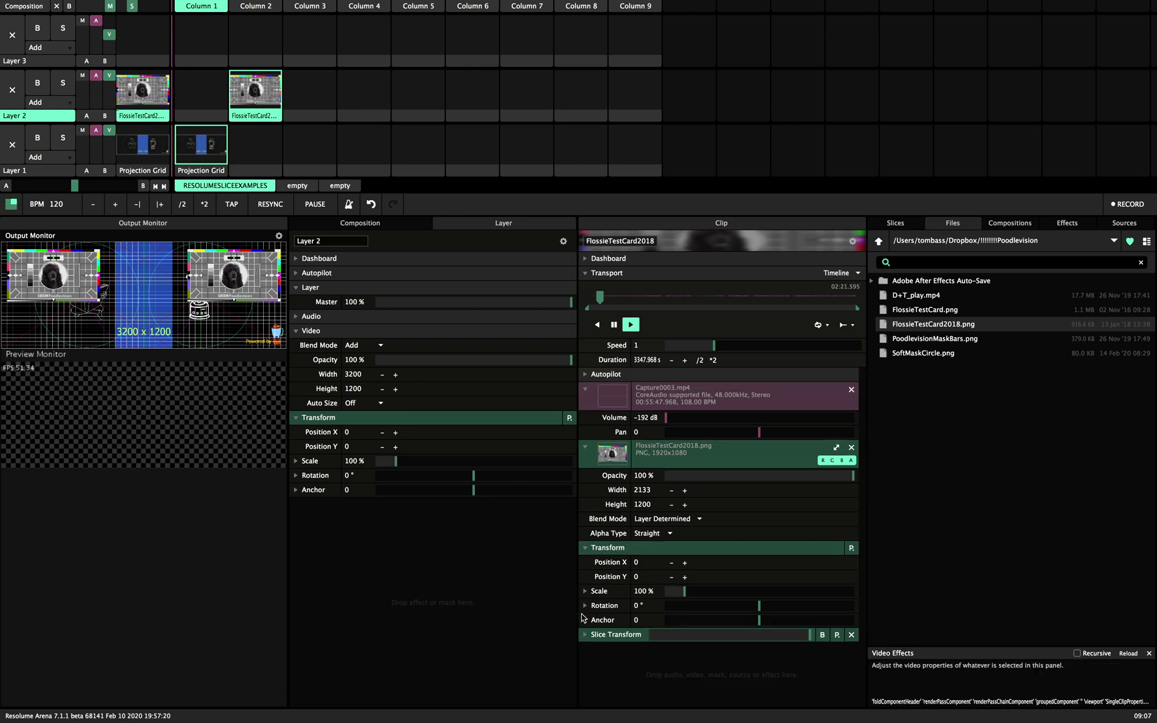
pyautogui.click(586, 549)
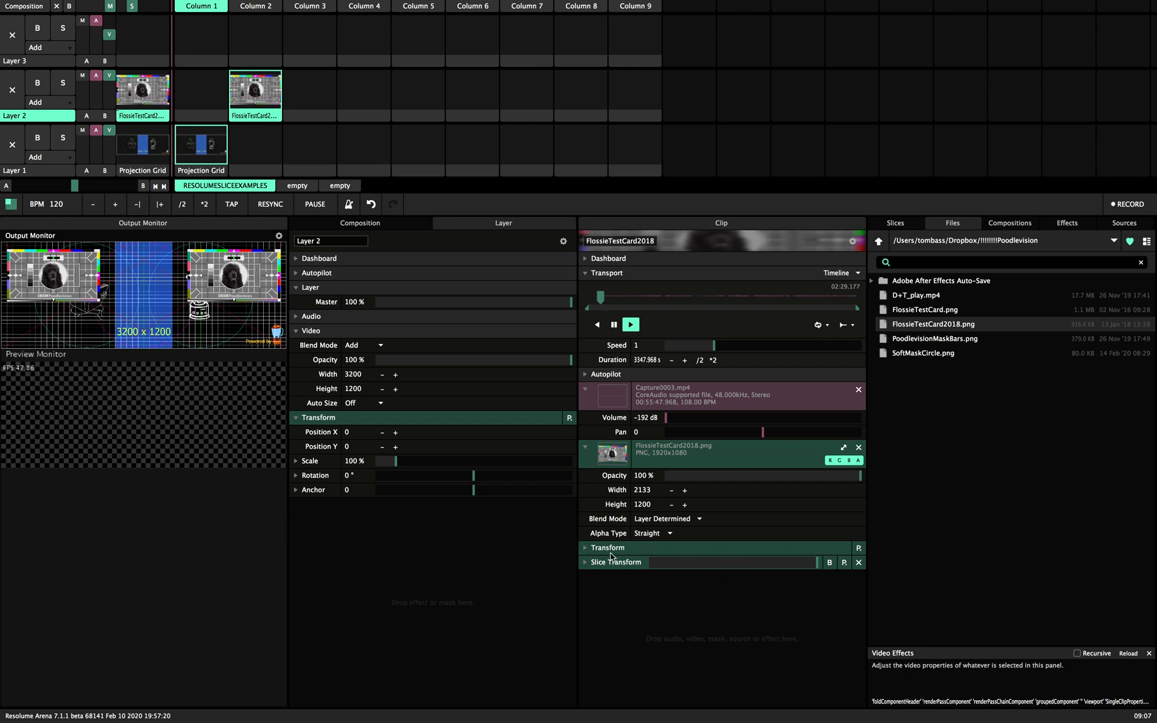
pyautogui.moveTo(613, 550); pyautogui.dragTo(611, 579)
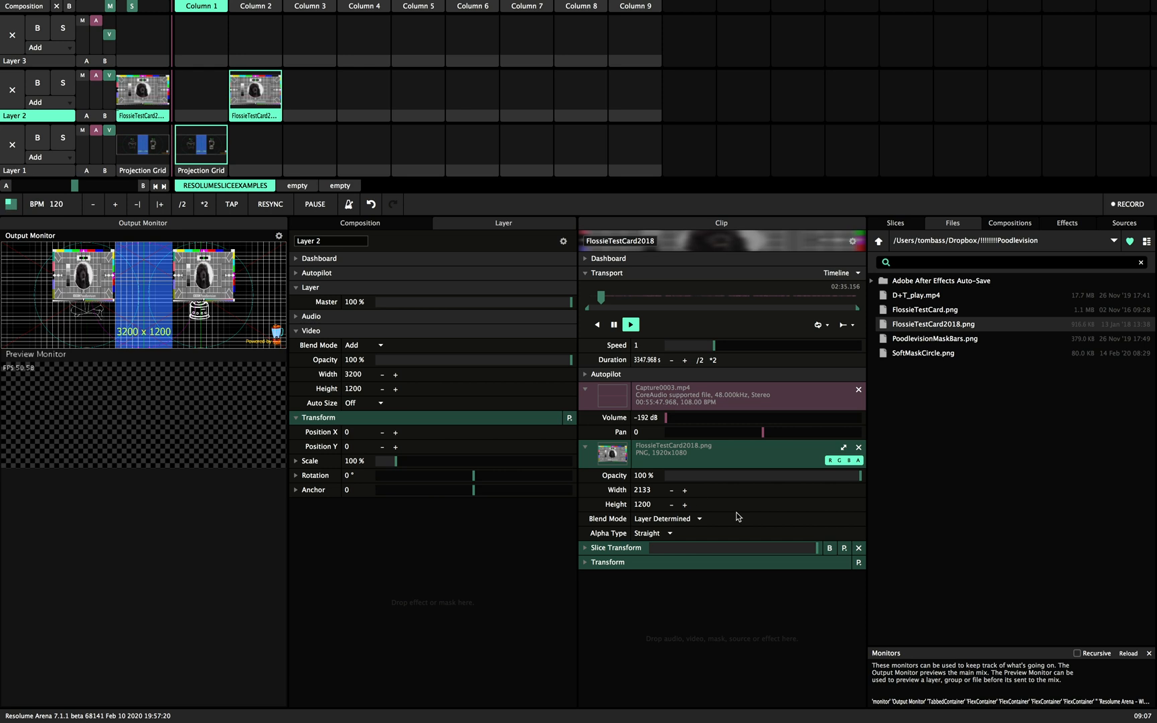
pyautogui.click(843, 448)
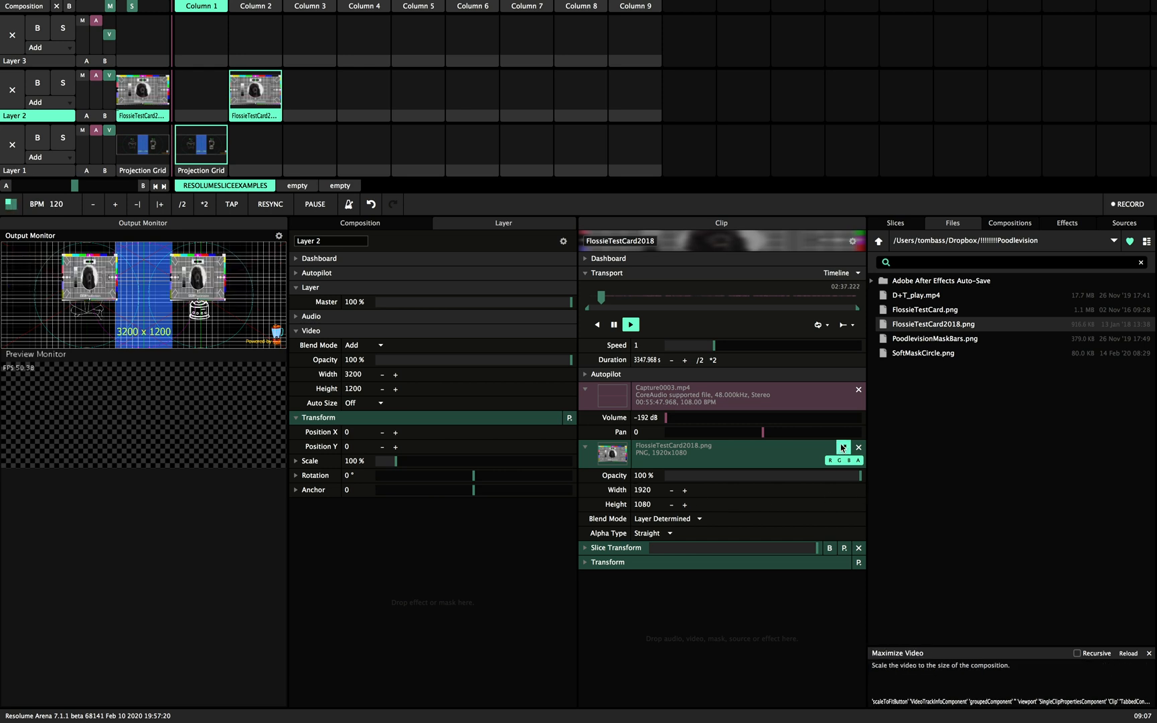
pyautogui.click(843, 447)
pyautogui.click(842, 448)
pyautogui.click(843, 447)
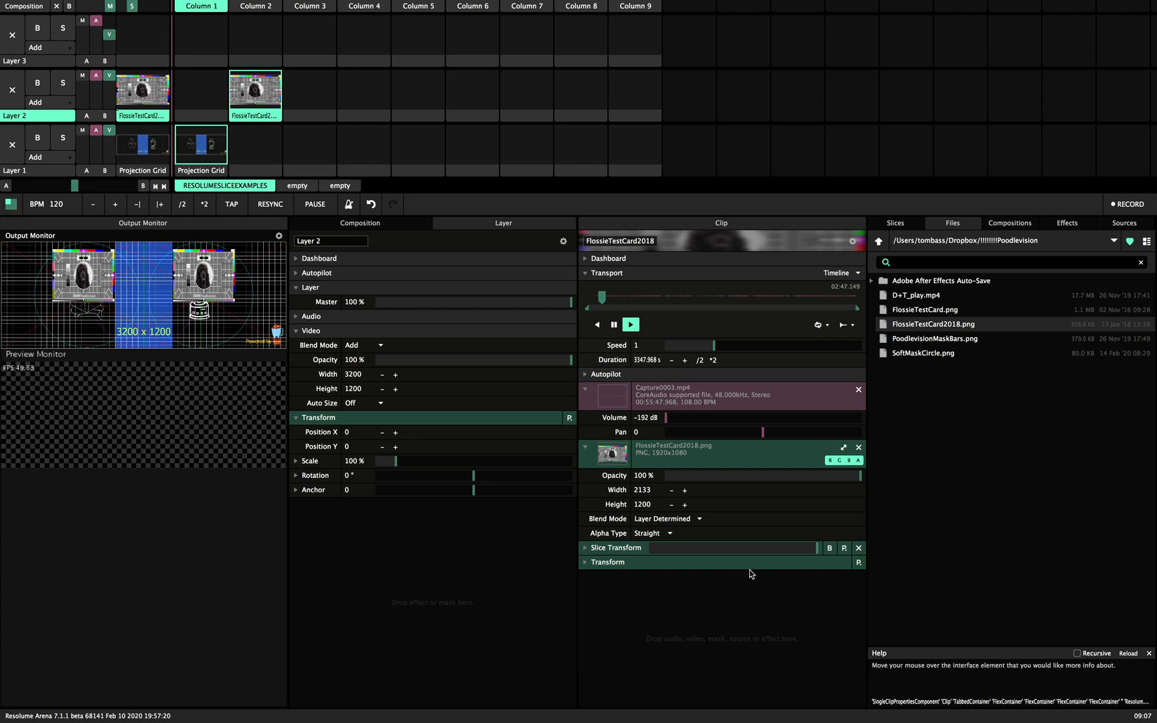
pyautogui.click(584, 562)
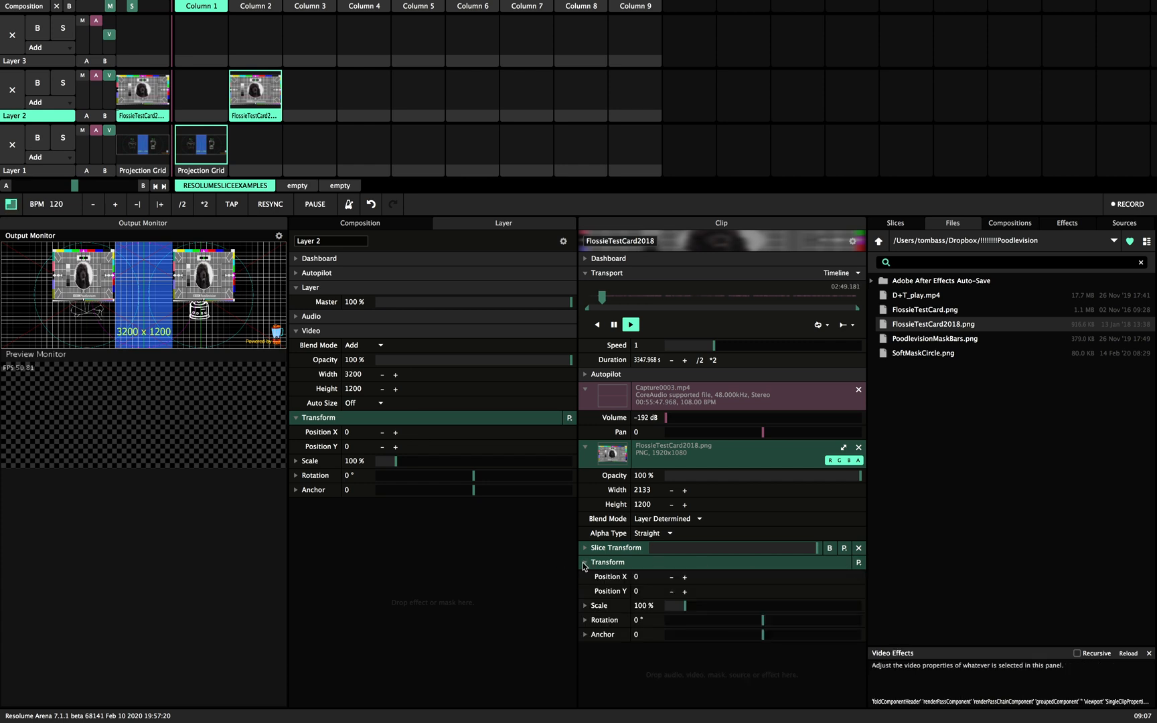
pyautogui.click(584, 562)
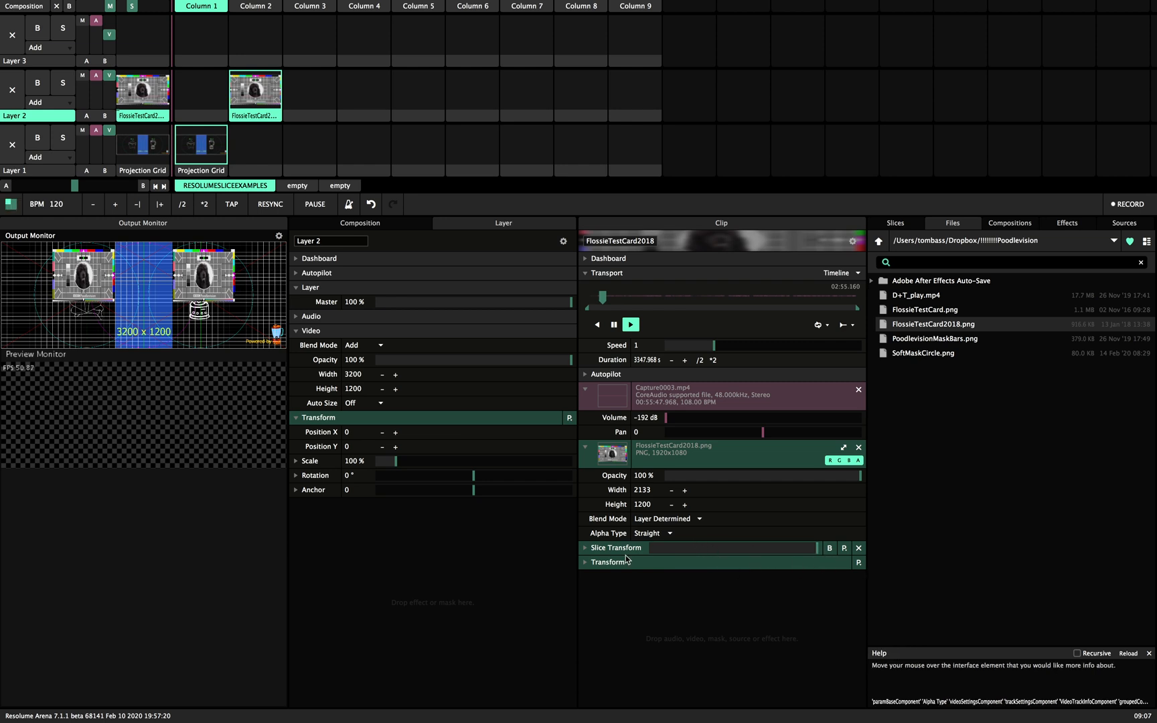
pyautogui.click(844, 447)
pyautogui.click(845, 448)
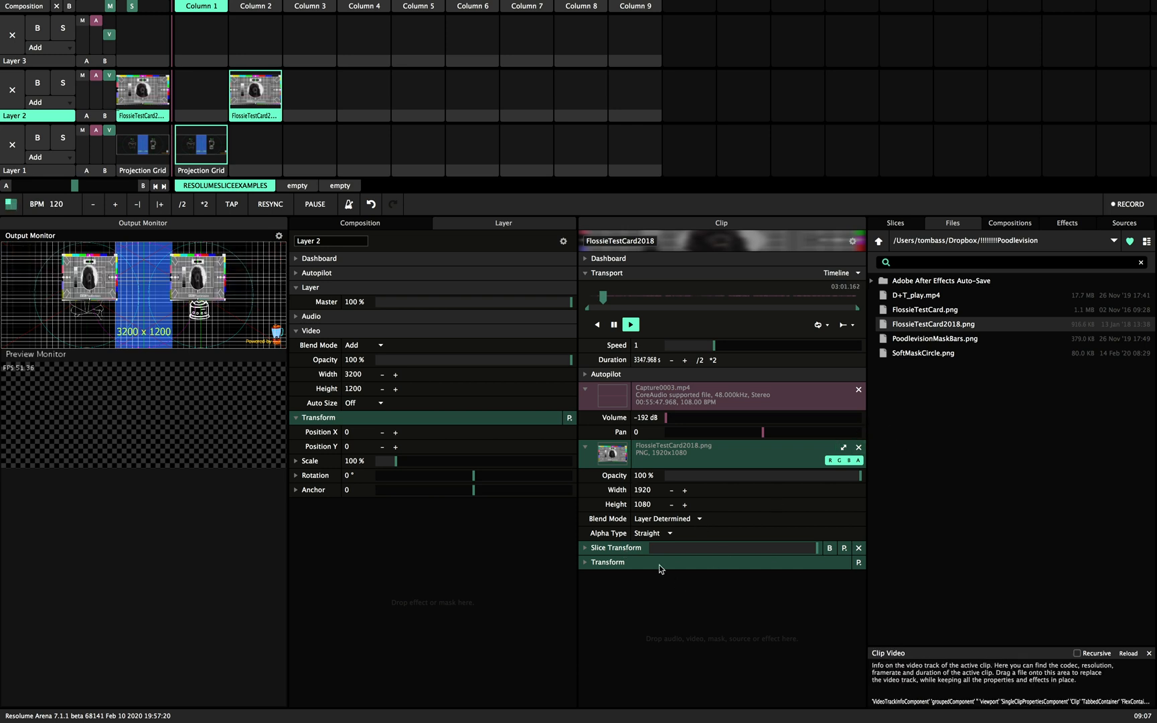
pyautogui.moveTo(613, 551); pyautogui.dragTo(614, 583)
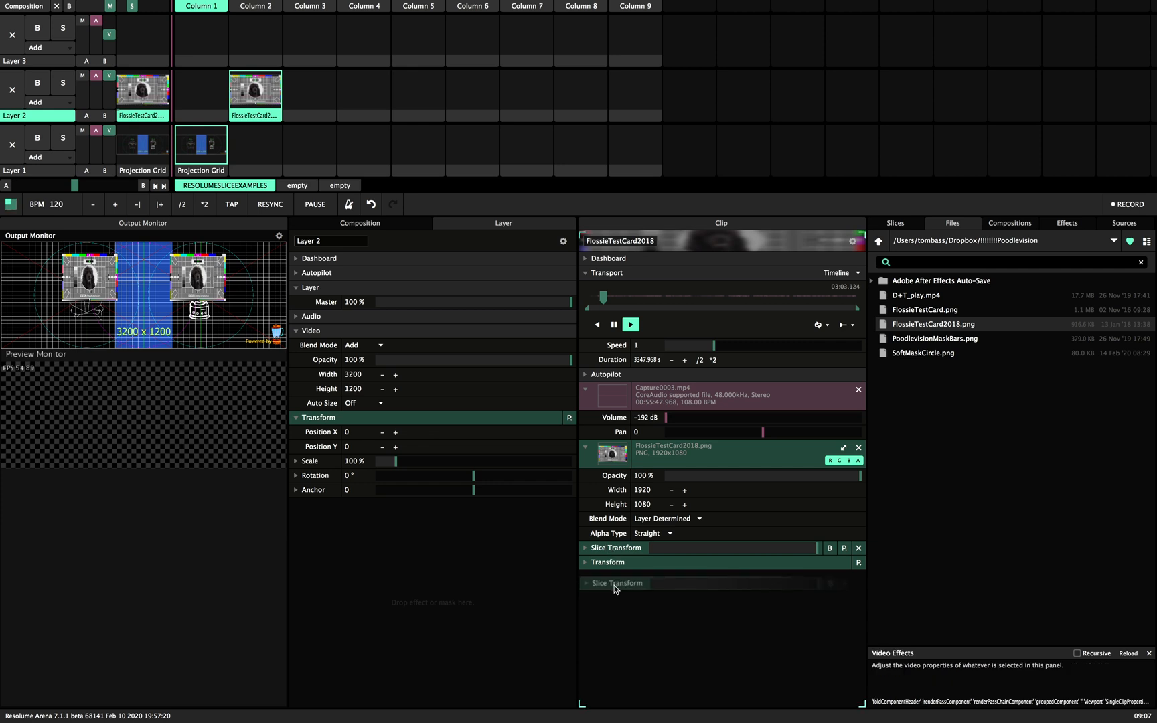
pyautogui.click(845, 448)
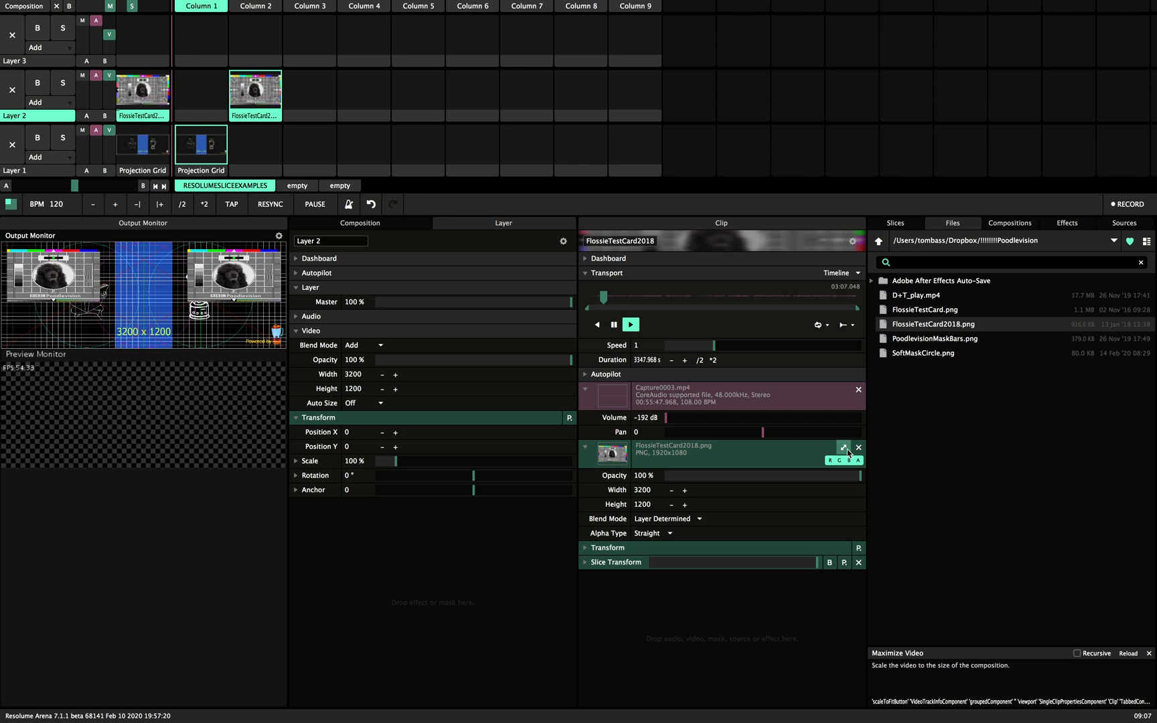
pyautogui.click(844, 447)
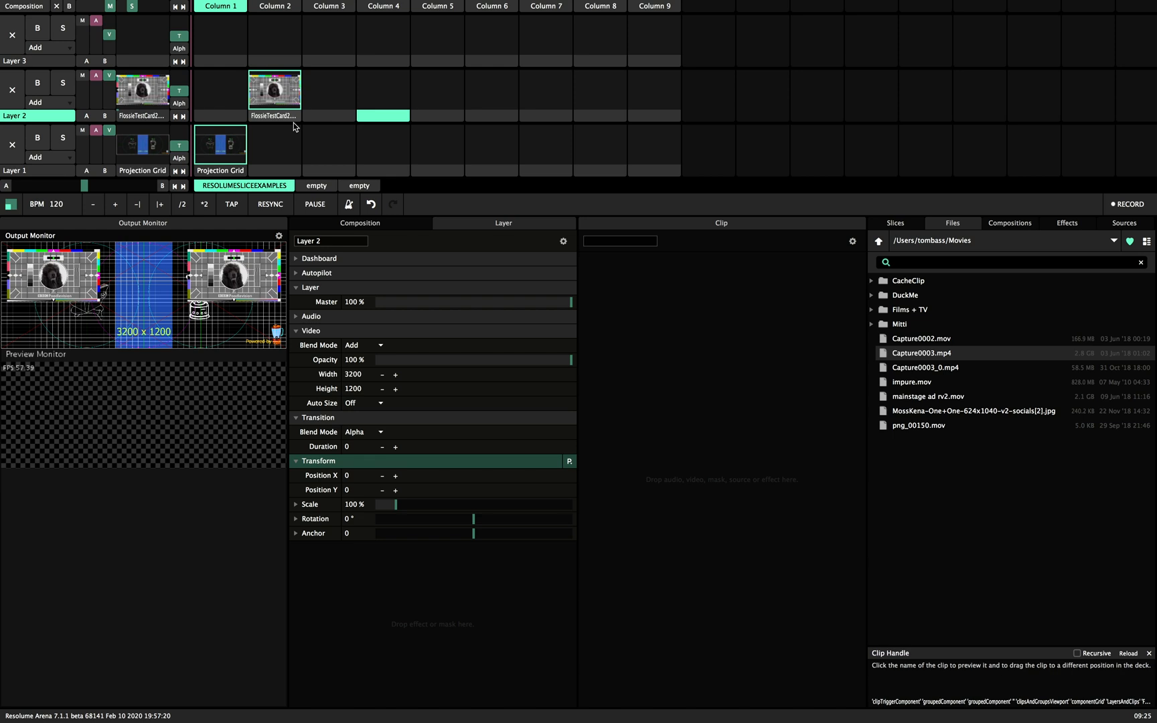
# Place Capture0003.mp4 in Layer 2 column 3 and move its in-point later into the footage.
pyautogui.click(273, 116)
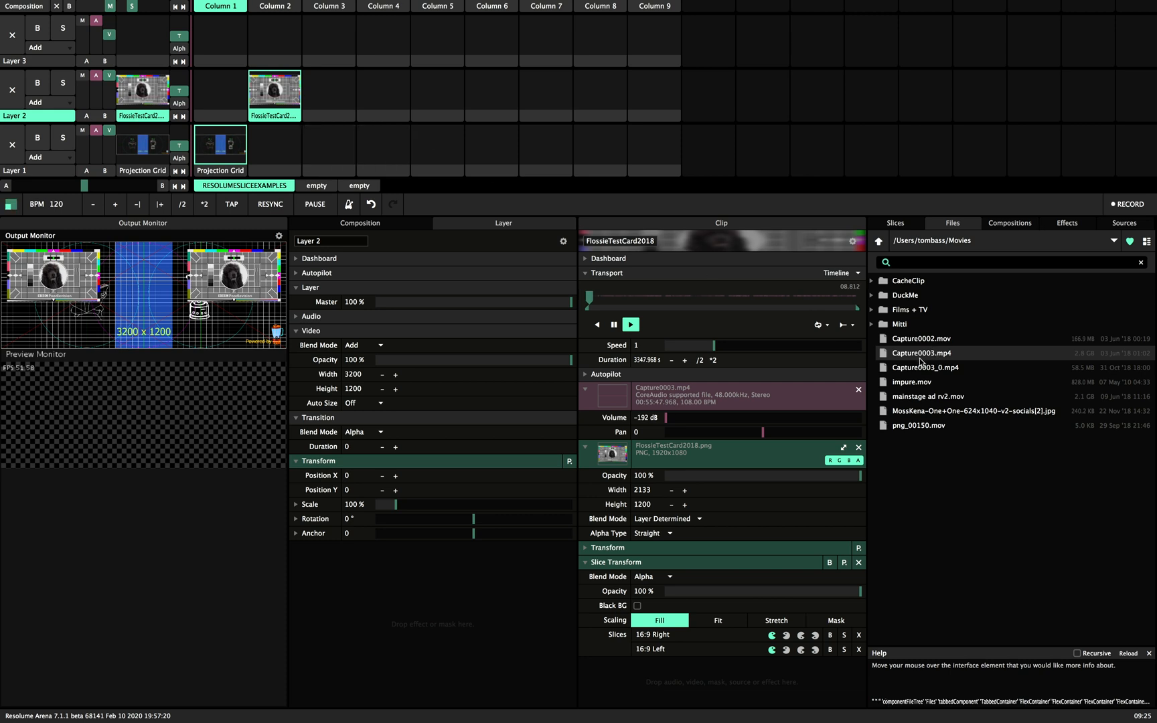
pyautogui.moveTo(920, 354); pyautogui.dragTo(342, 102)
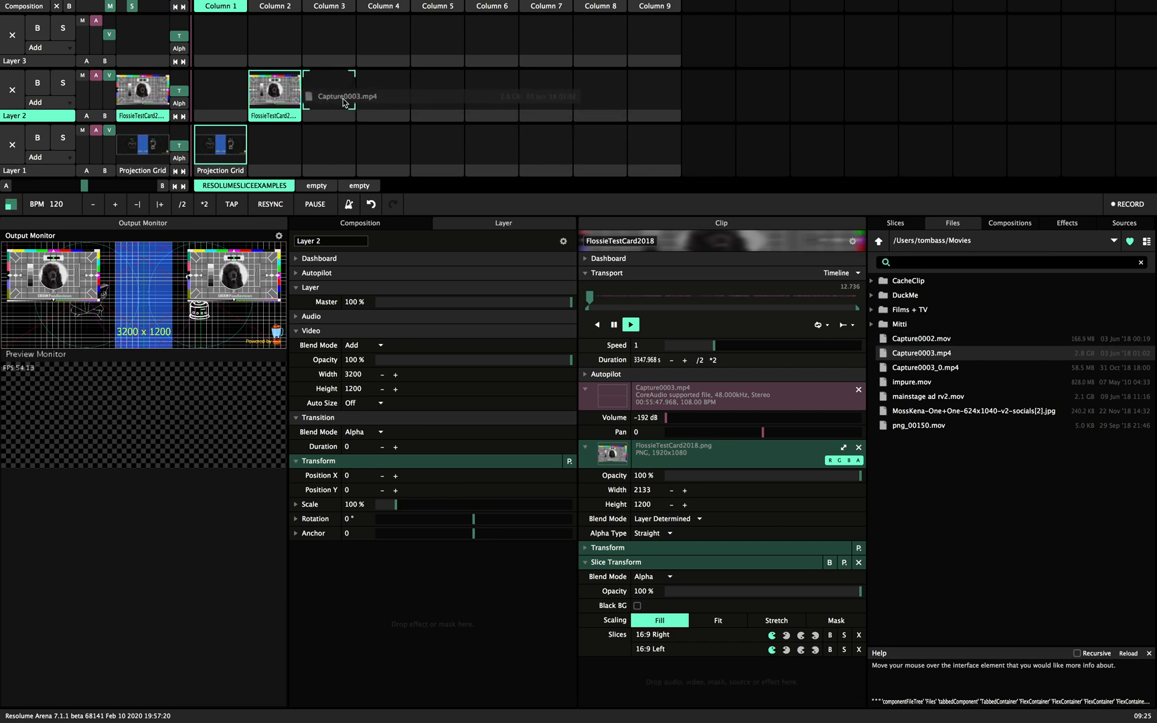
pyautogui.moveTo(341, 102); pyautogui.dragTo(348, 99)
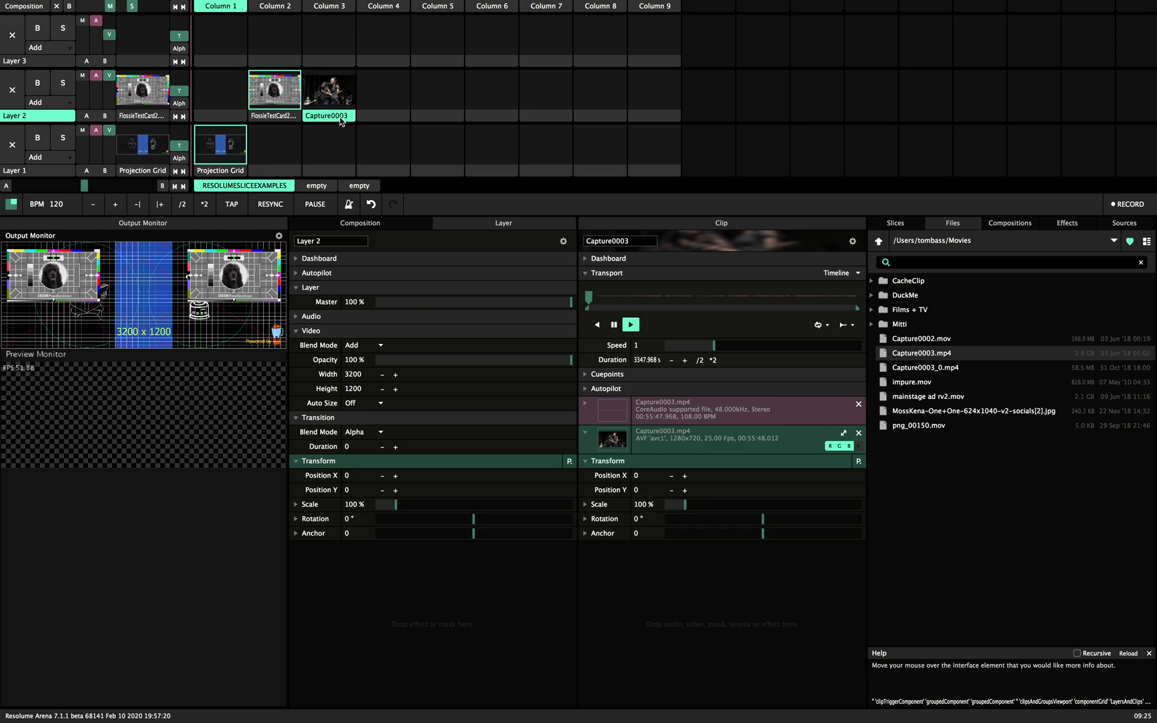
pyautogui.click(342, 117)
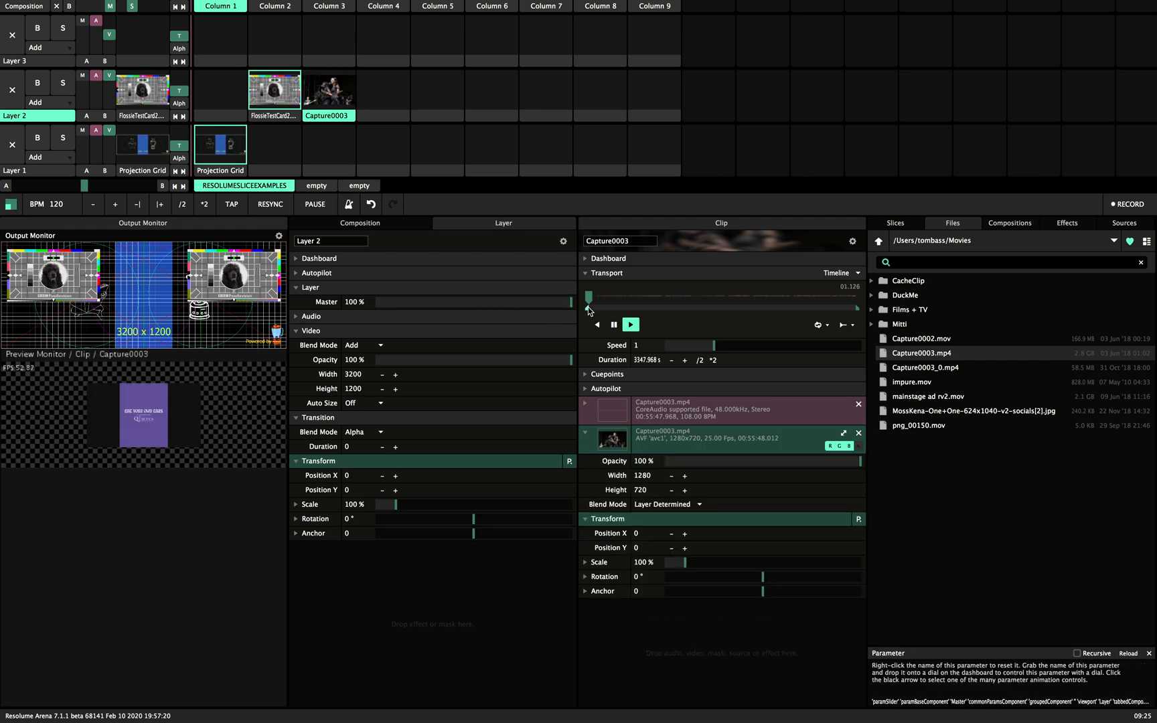
pyautogui.moveTo(588, 308); pyautogui.dragTo(637, 309)
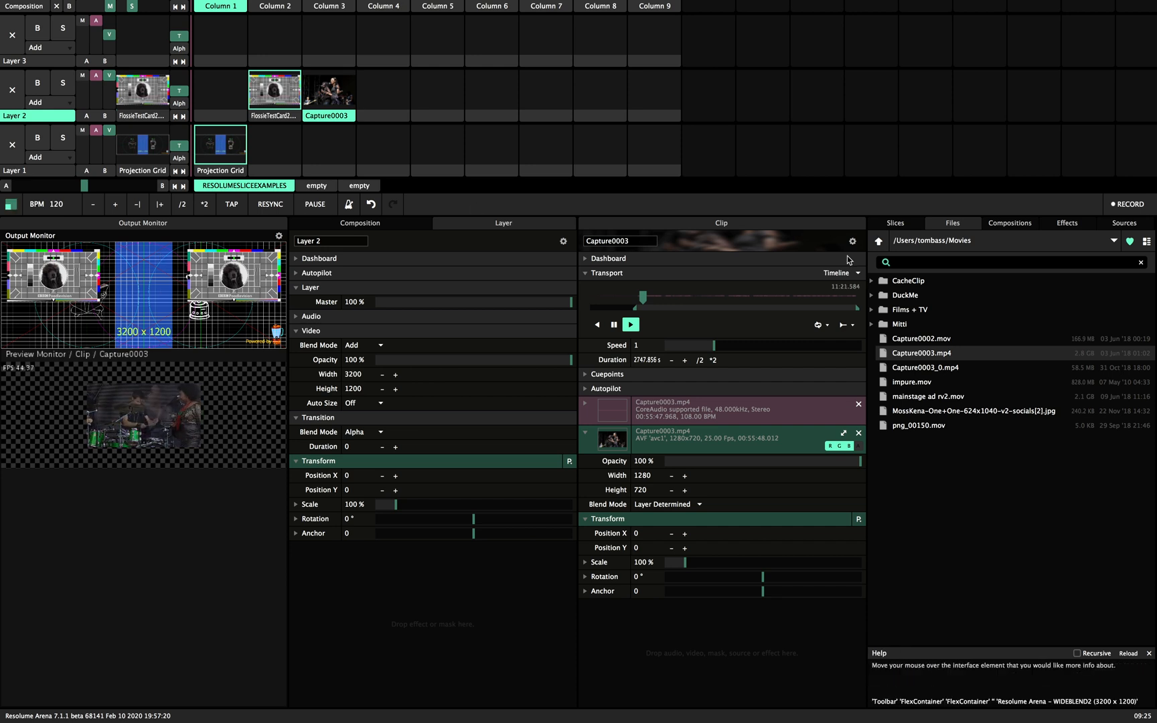
pyautogui.click(1125, 223)
# Add the 16:9 Large Centre slice as a Slice Transform on Capture0003 and collapse it.
pyautogui.click(1067, 223)
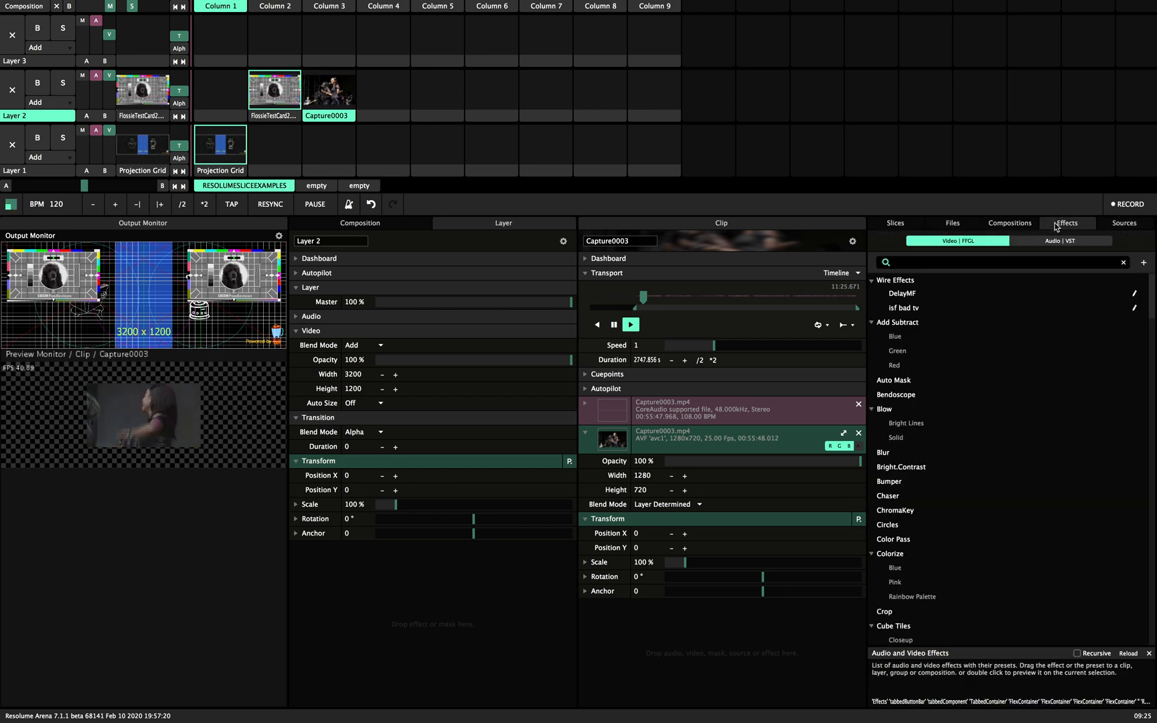
pyautogui.click(962, 261)
pyautogui.click(895, 223)
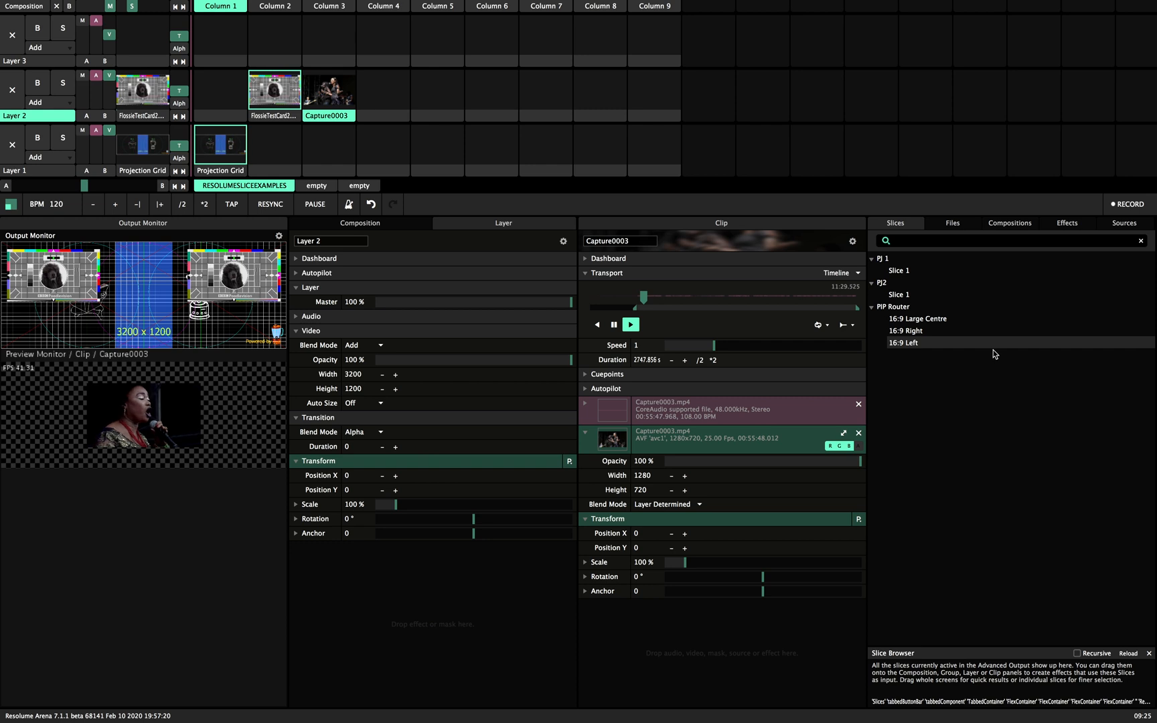
pyautogui.click(919, 319)
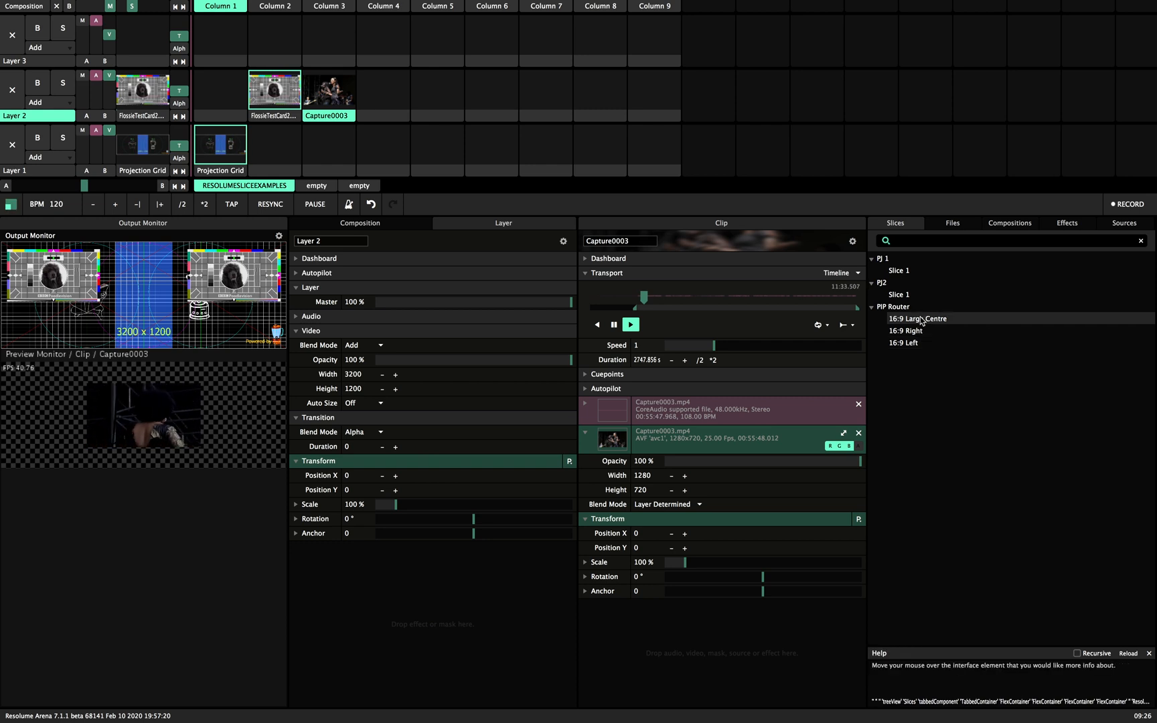
pyautogui.moveTo(917, 321); pyautogui.dragTo(618, 575)
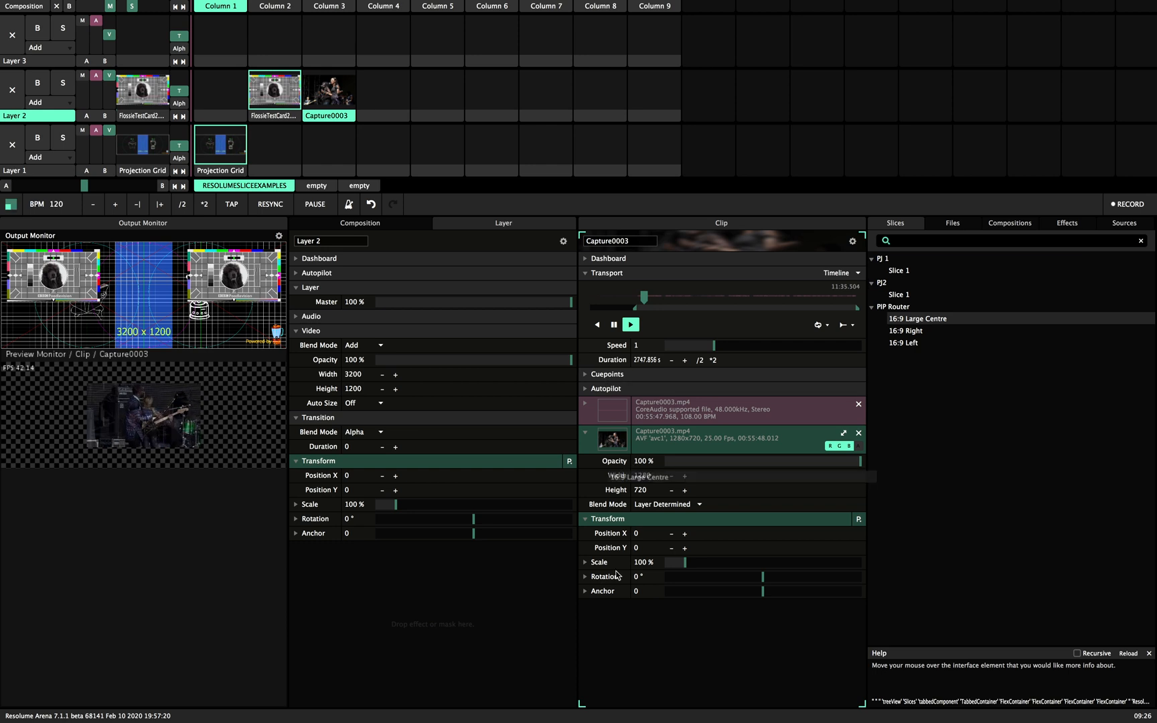
pyautogui.moveTo(619, 570); pyautogui.dragTo(614, 593)
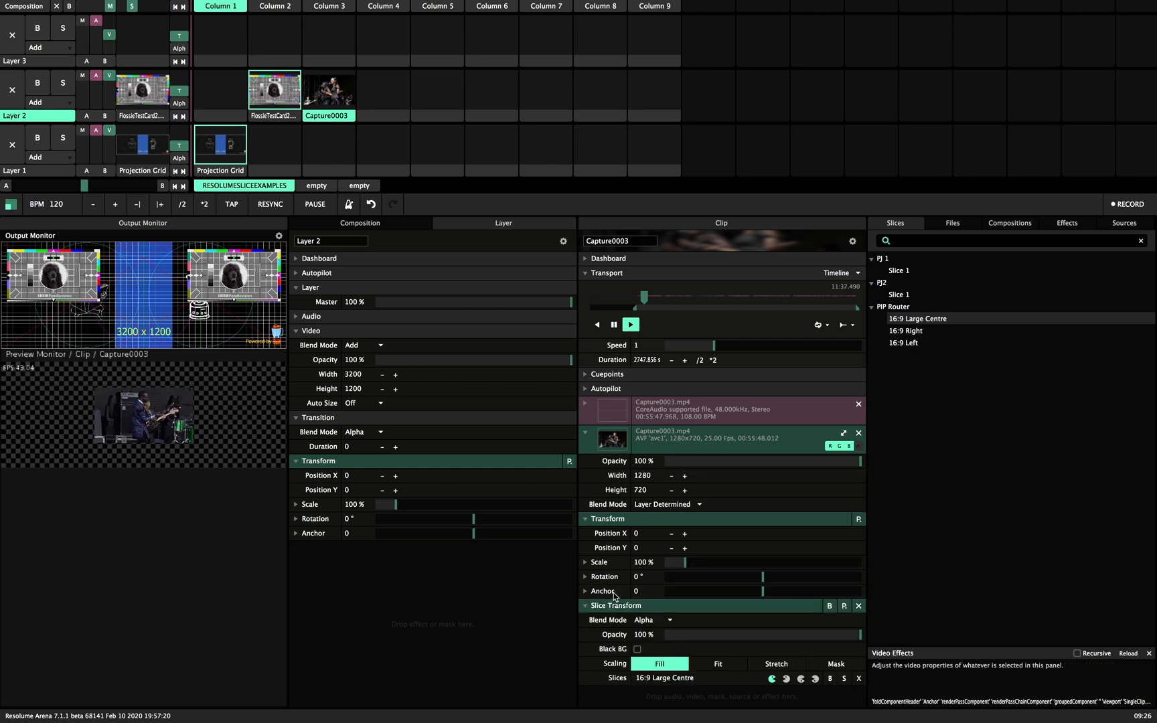
pyautogui.click(764, 605)
# Trigger Capture0003 at 2133×1200 on the Large Centre slice and compare it against the test card.
pyautogui.click(329, 91)
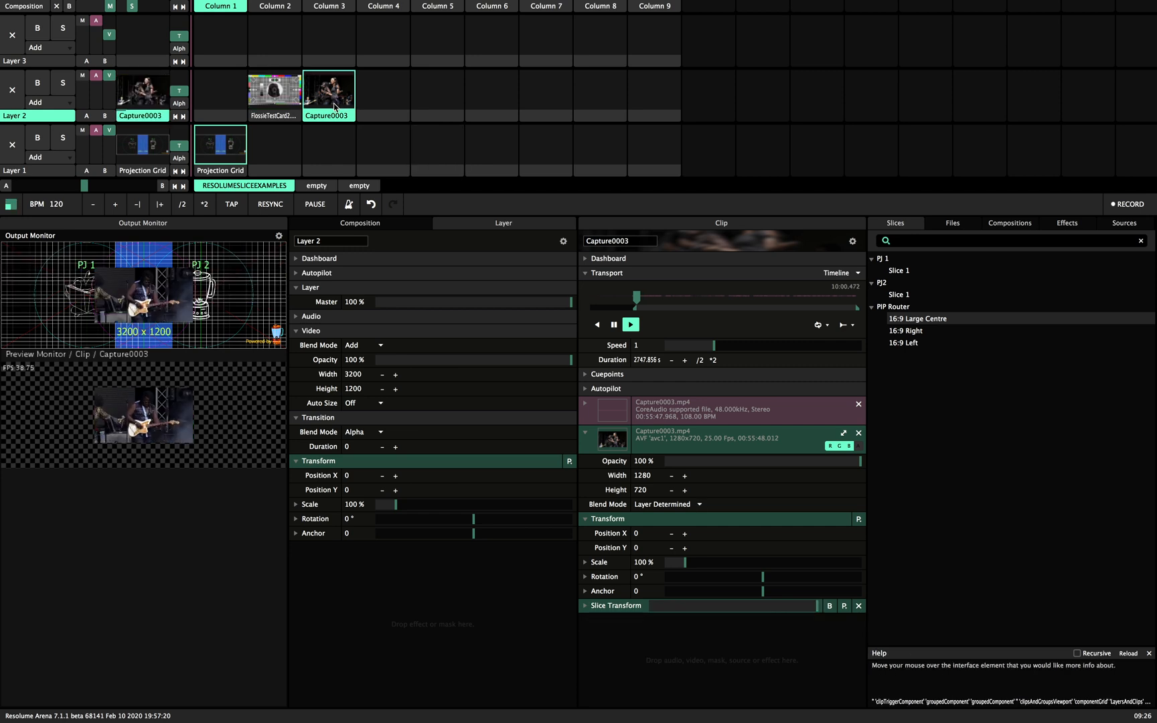
pyautogui.click(844, 433)
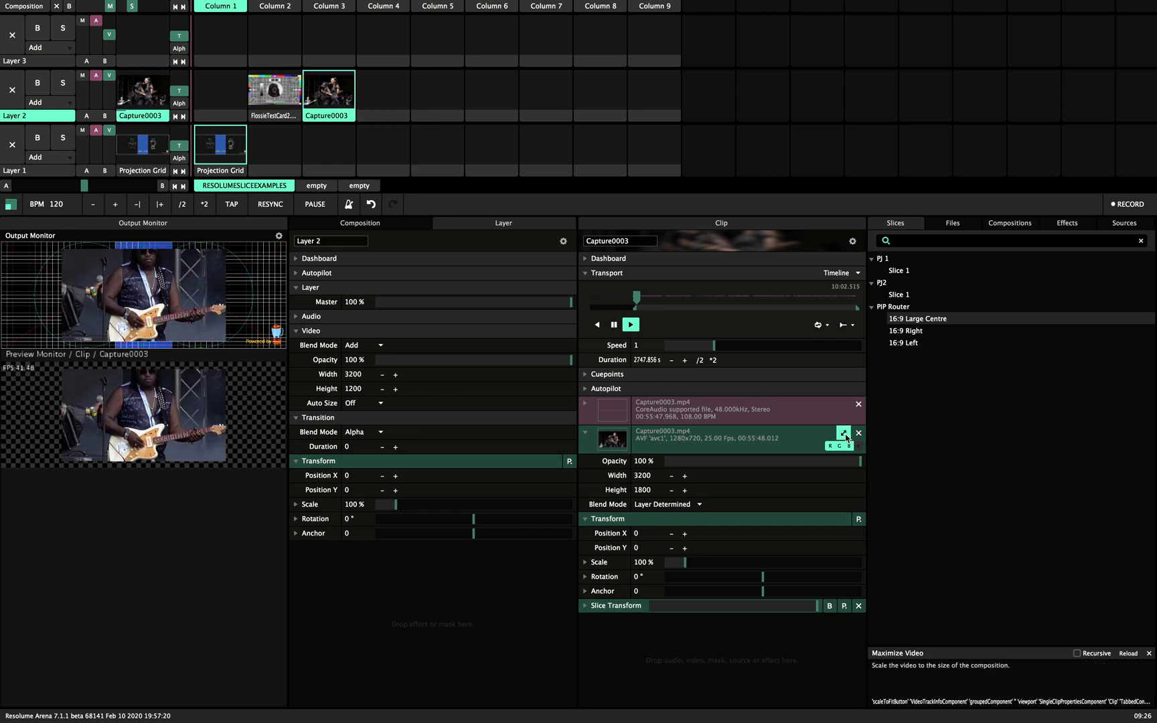
pyautogui.click(846, 435)
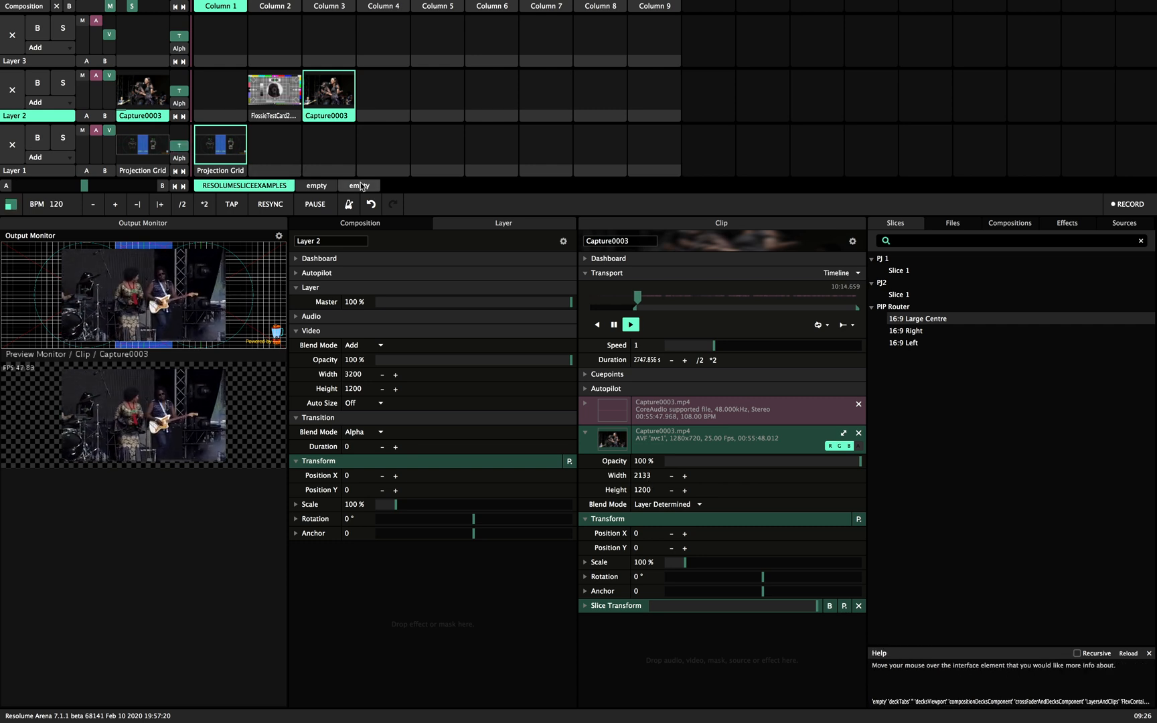
pyautogui.click(275, 89)
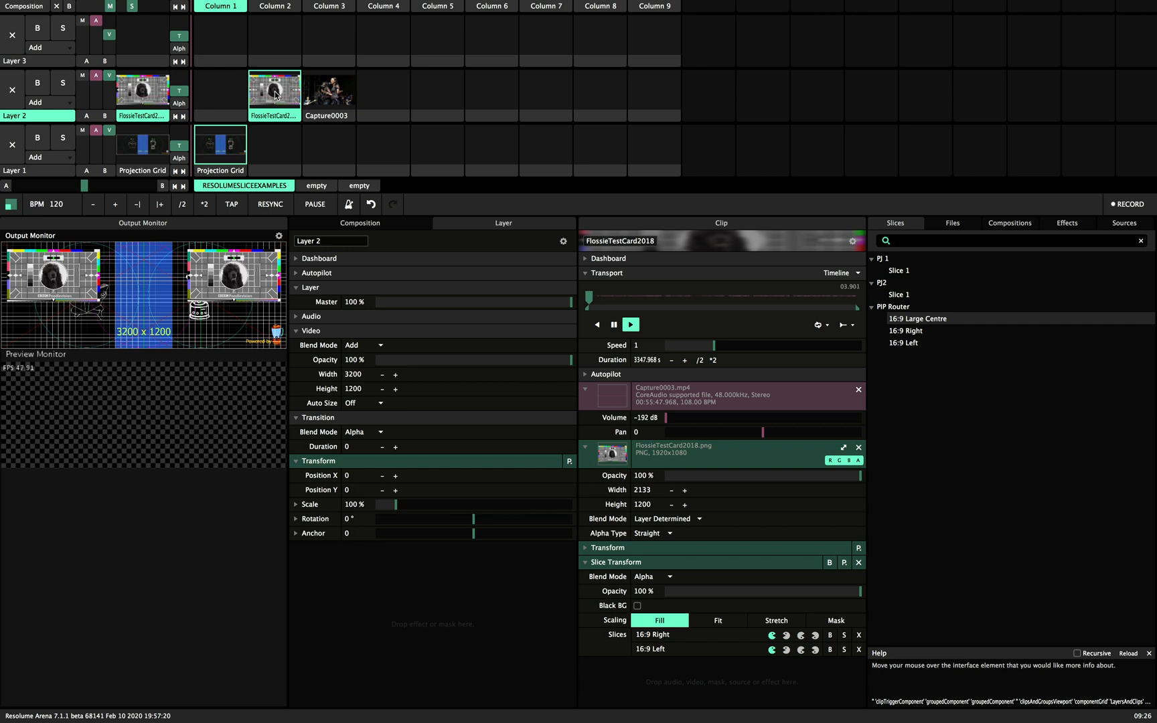
pyautogui.click(324, 104)
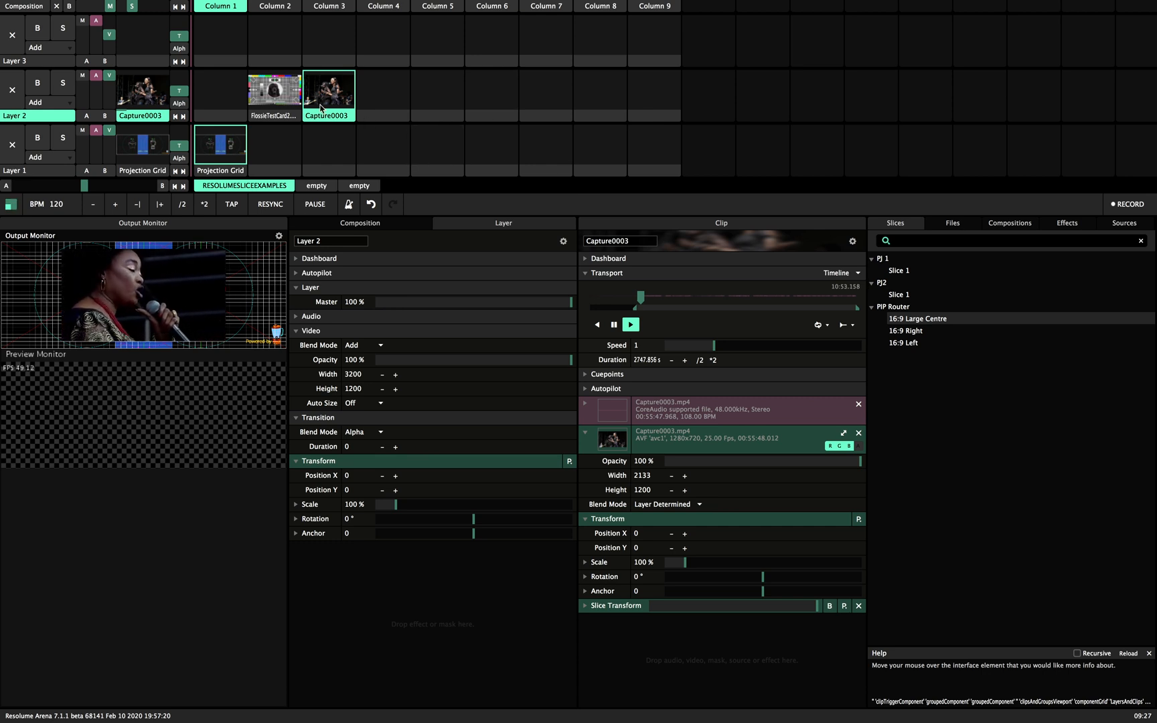
# Clear the Capture0003 clip from Layer 2 and trigger the FlossieTestCard2018 clip instead.
pyautogui.rightClick(335, 117)
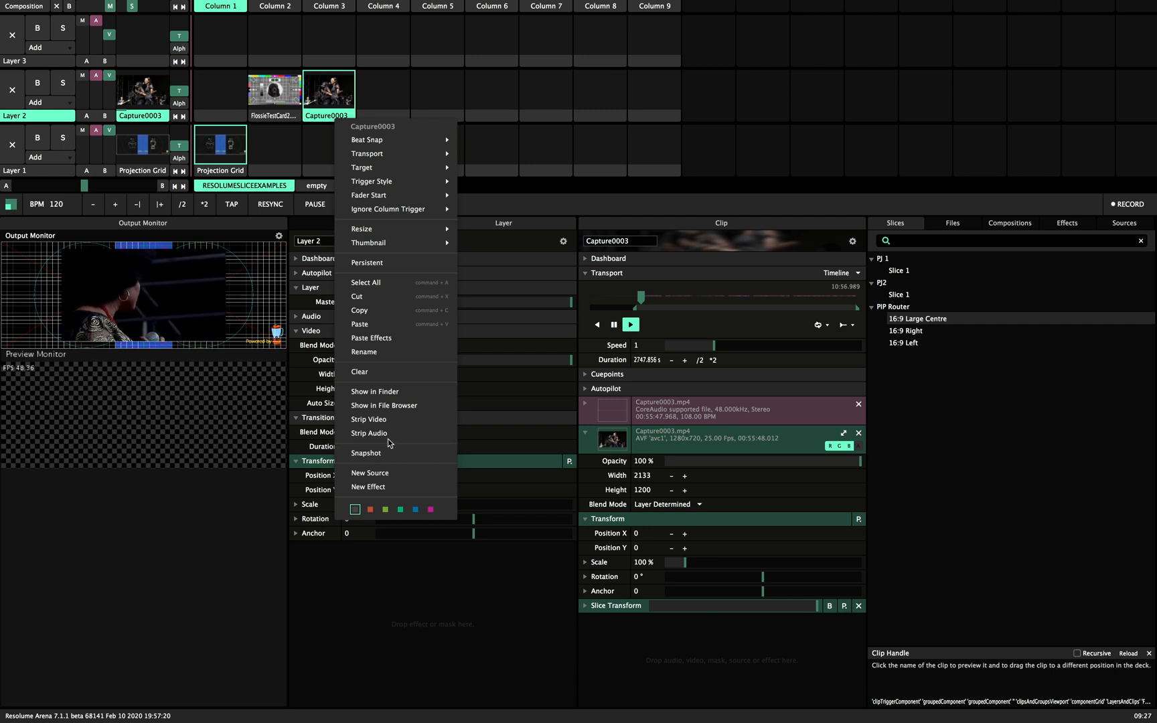
pyautogui.click(361, 371)
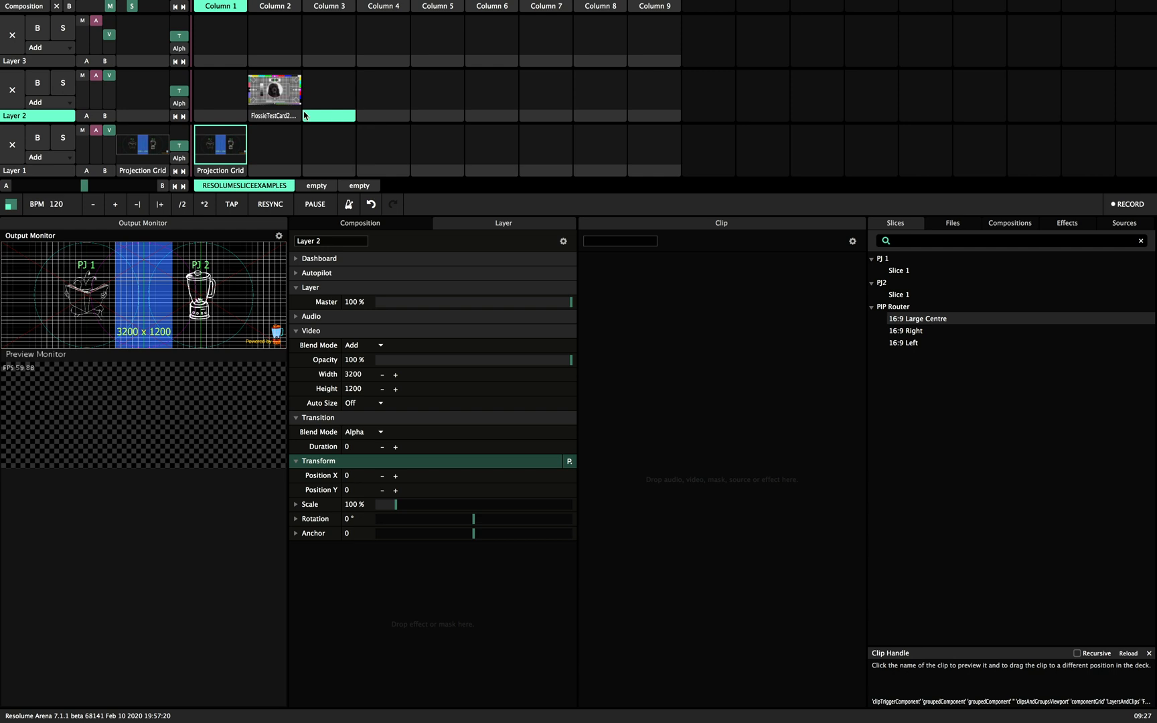
pyautogui.click(274, 90)
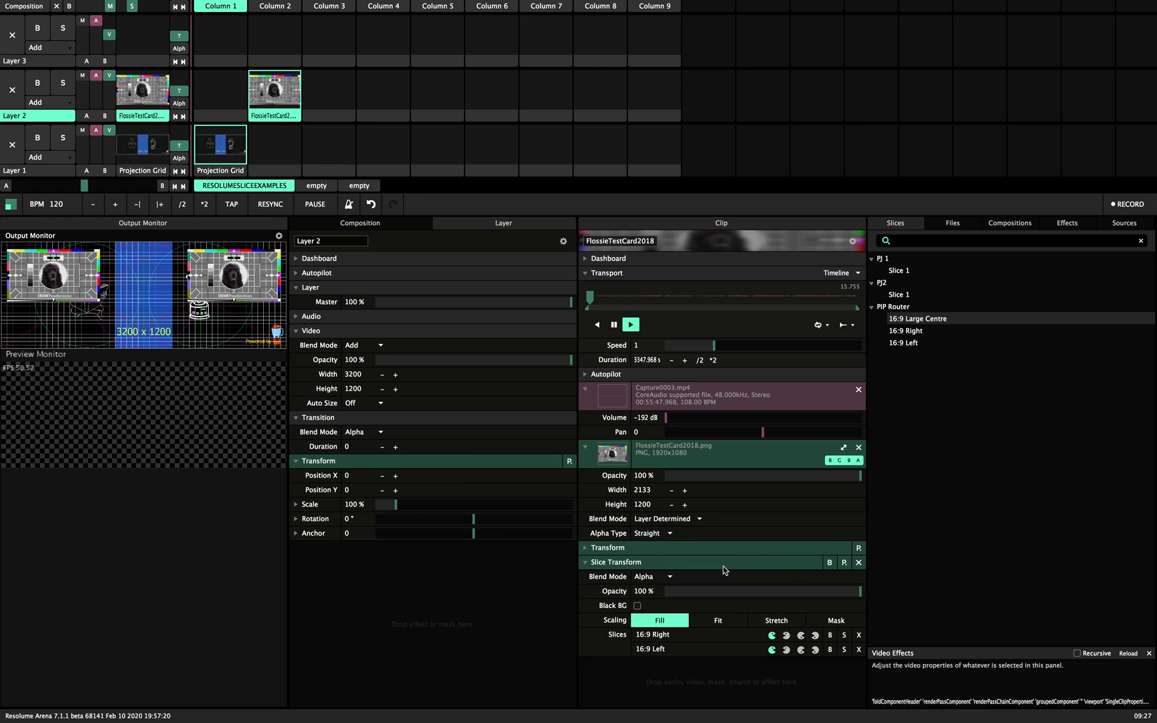
# Move the 16:9 Right/Left Slice Transform from the test card clip onto Layer 2 itself.
pyautogui.moveTo(729, 562); pyautogui.dragTo(437, 588)
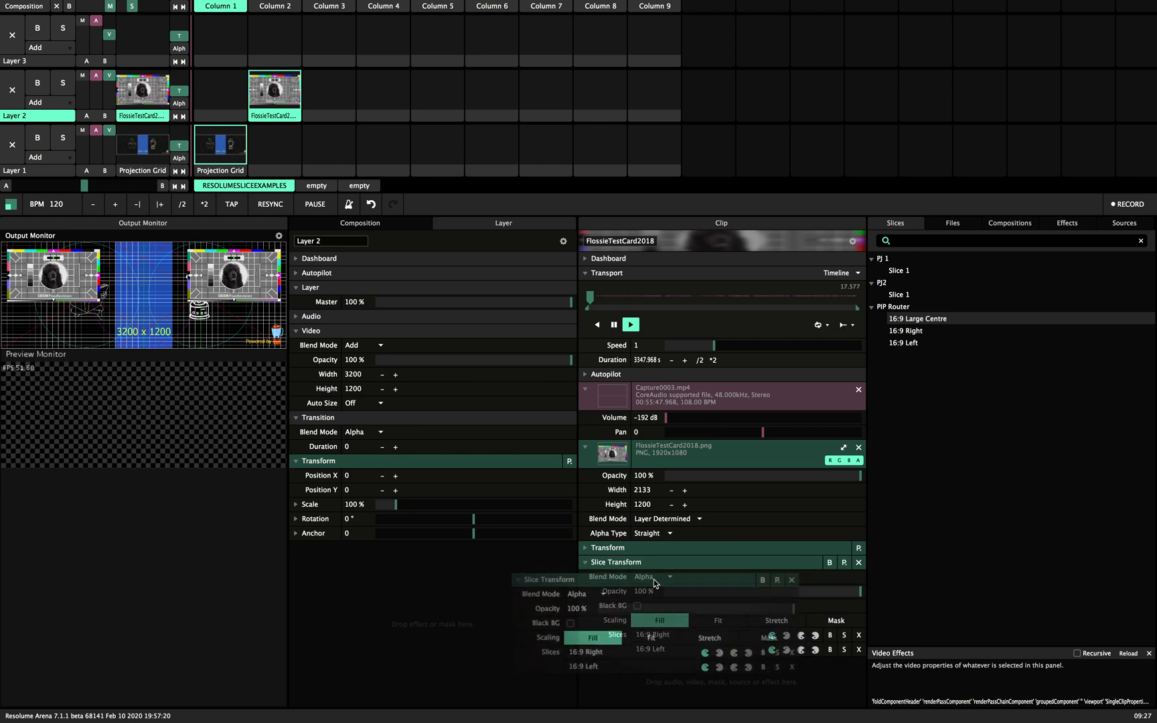
pyautogui.moveTo(438, 589); pyautogui.dragTo(425, 565)
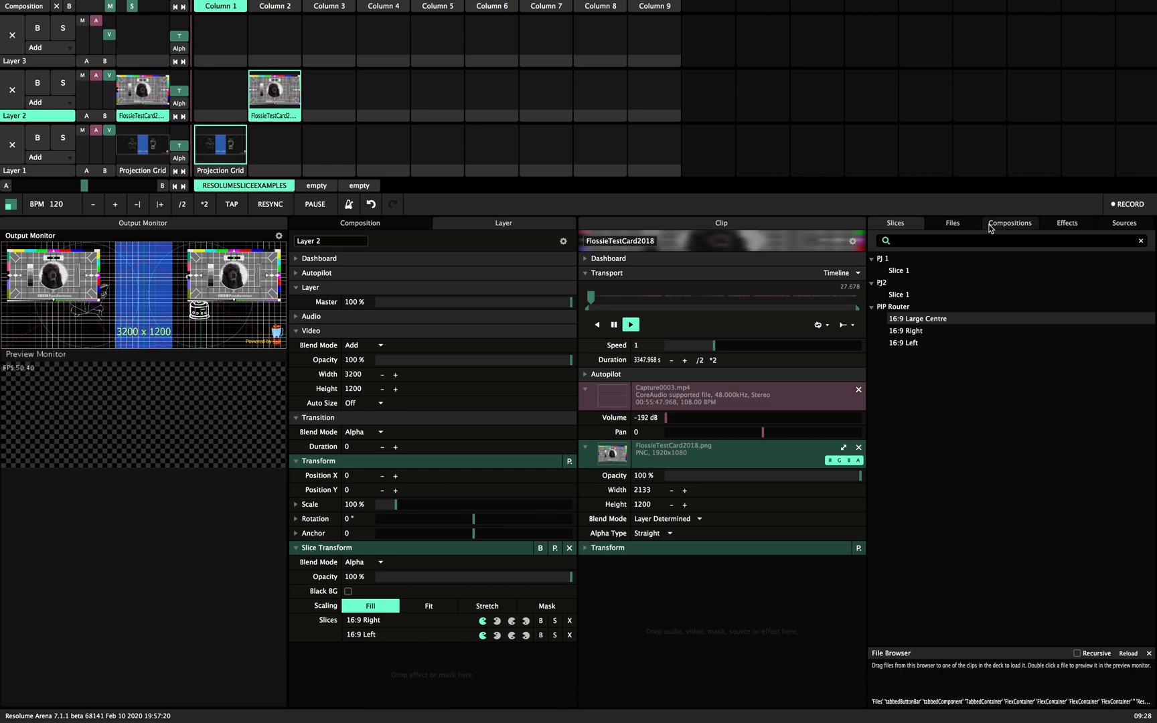
pyautogui.click(955, 222)
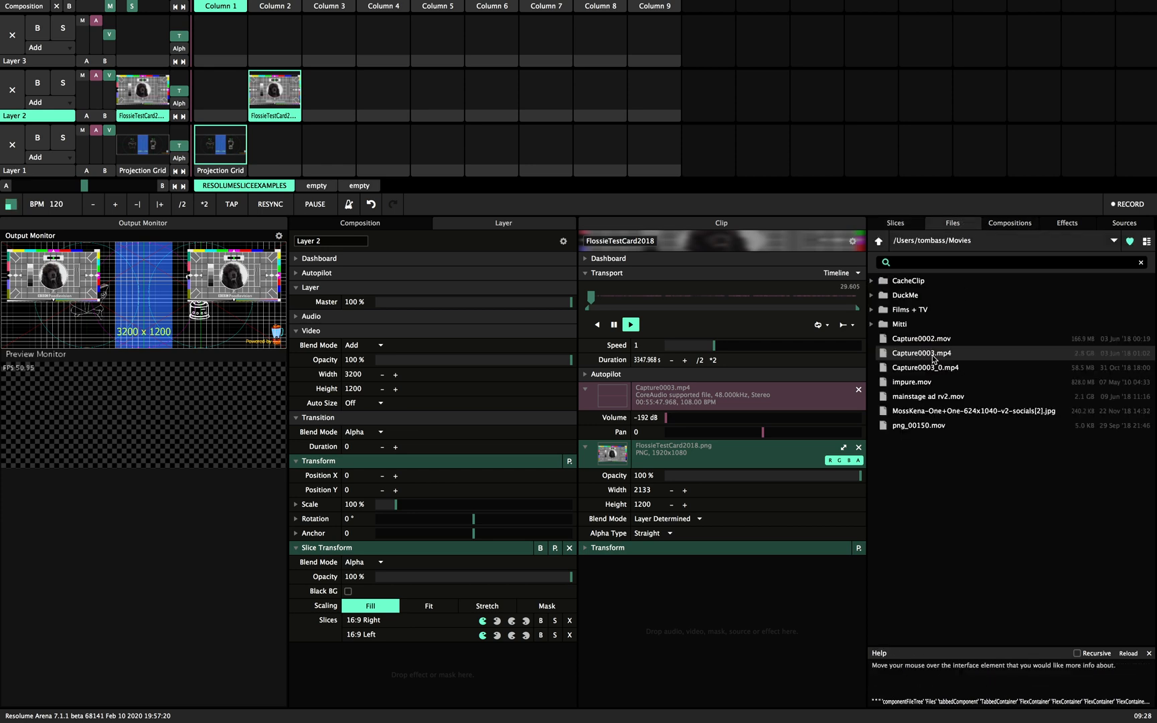
# Reload Capture0003 into Layer 2 column 3, preview it maximised, then retrigger the test card.
pyautogui.moveTo(540, 169); pyautogui.dragTo(342, 95)
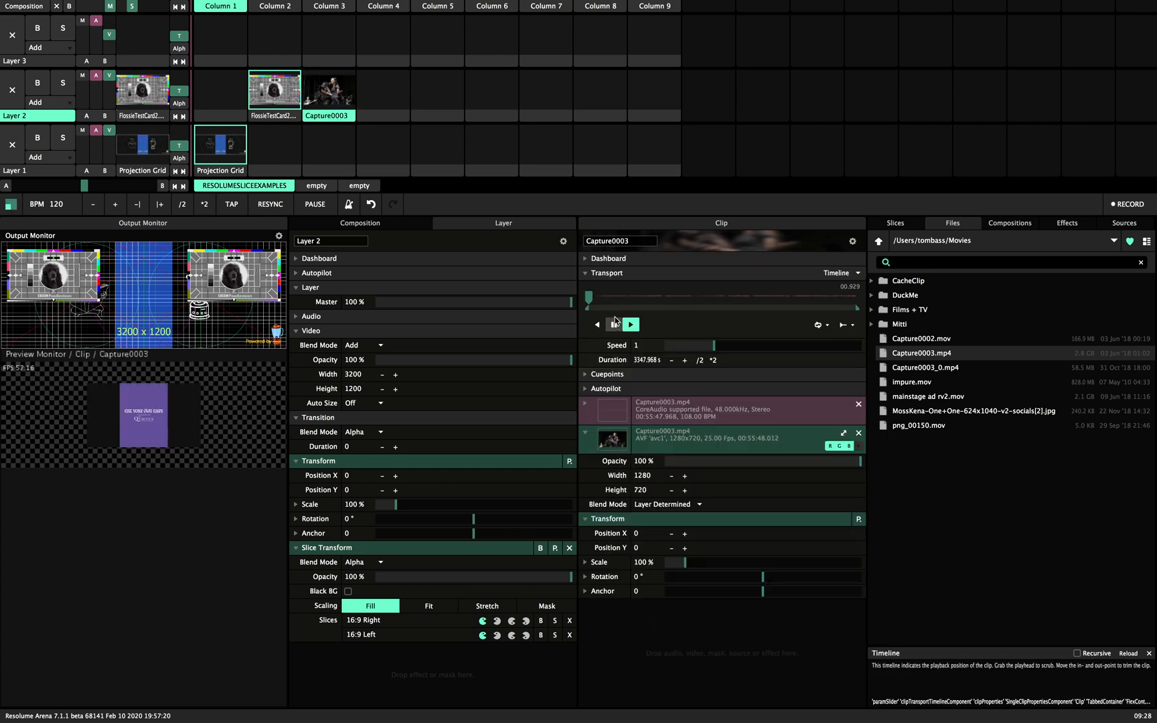
pyautogui.moveTo(588, 299); pyautogui.dragTo(673, 299)
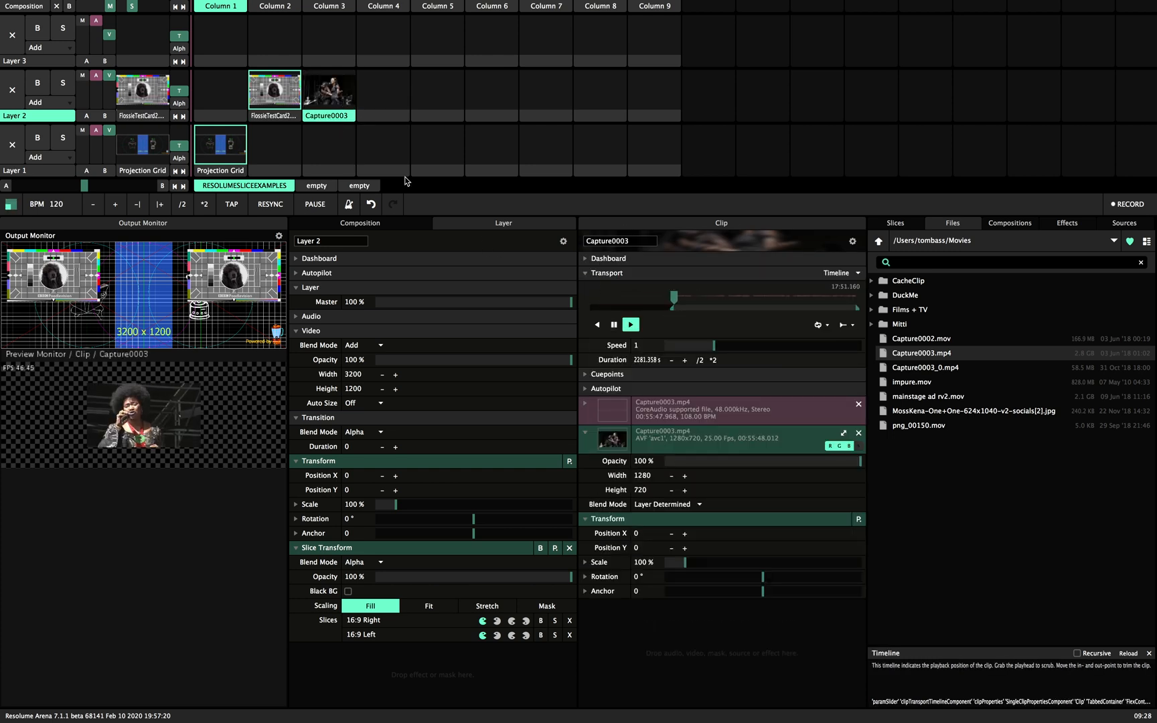
pyautogui.click(328, 91)
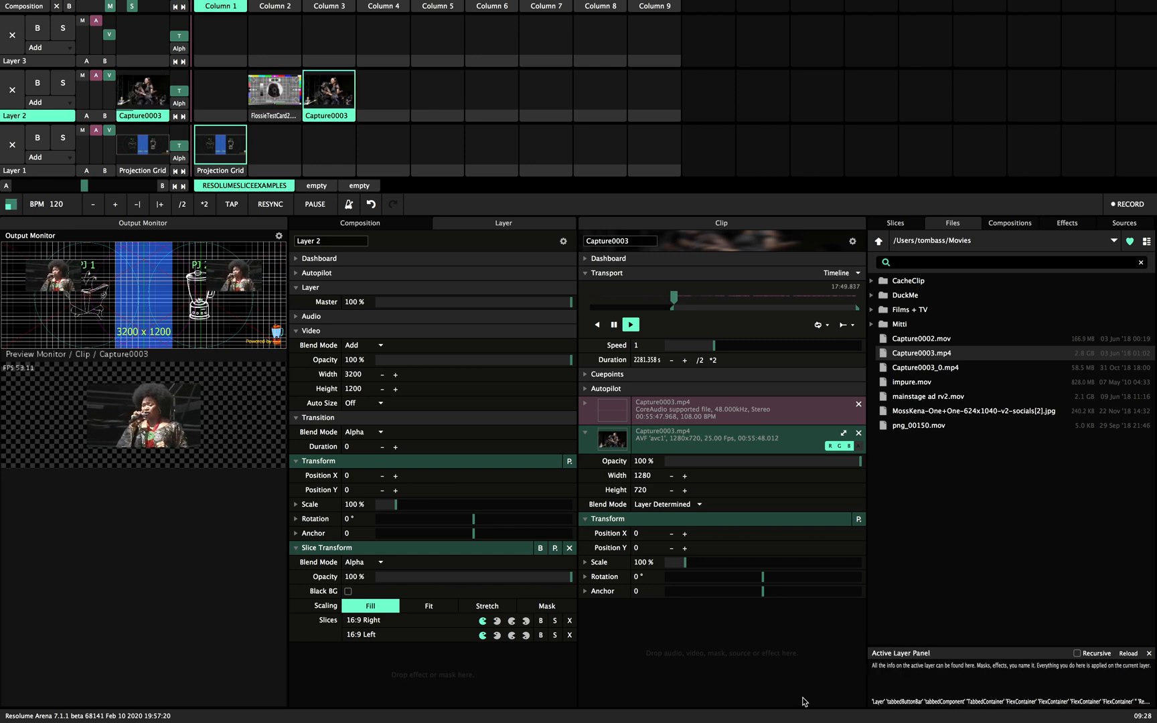
pyautogui.click(842, 435)
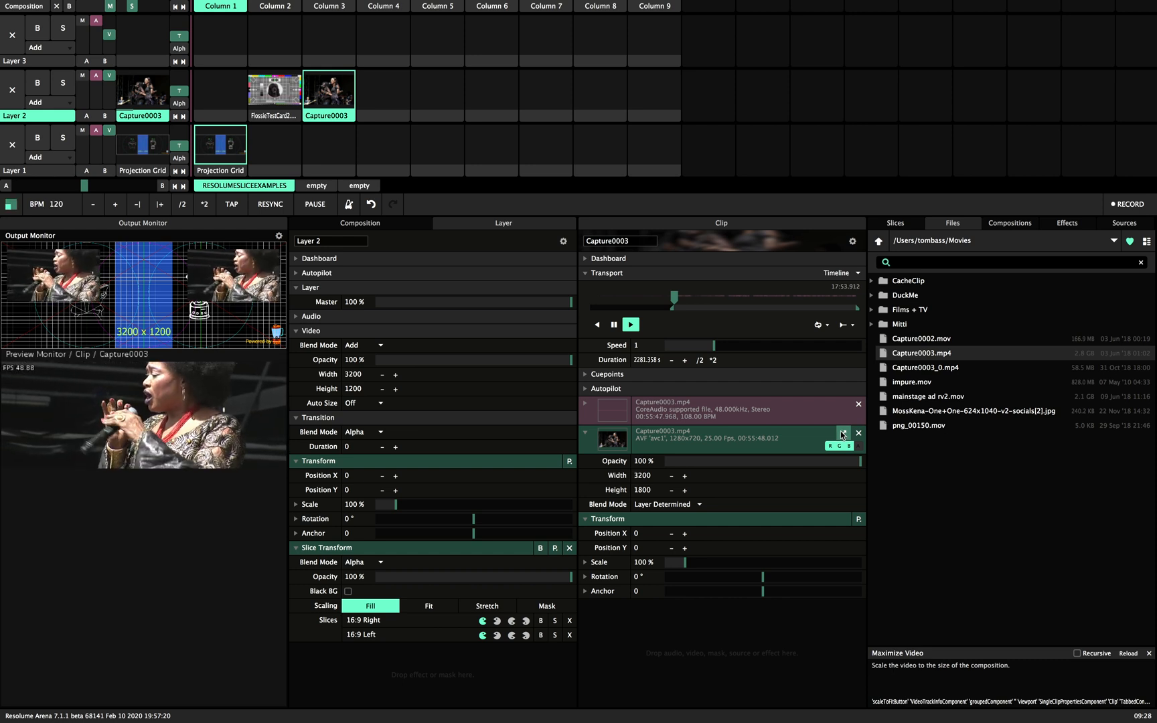
pyautogui.click(842, 435)
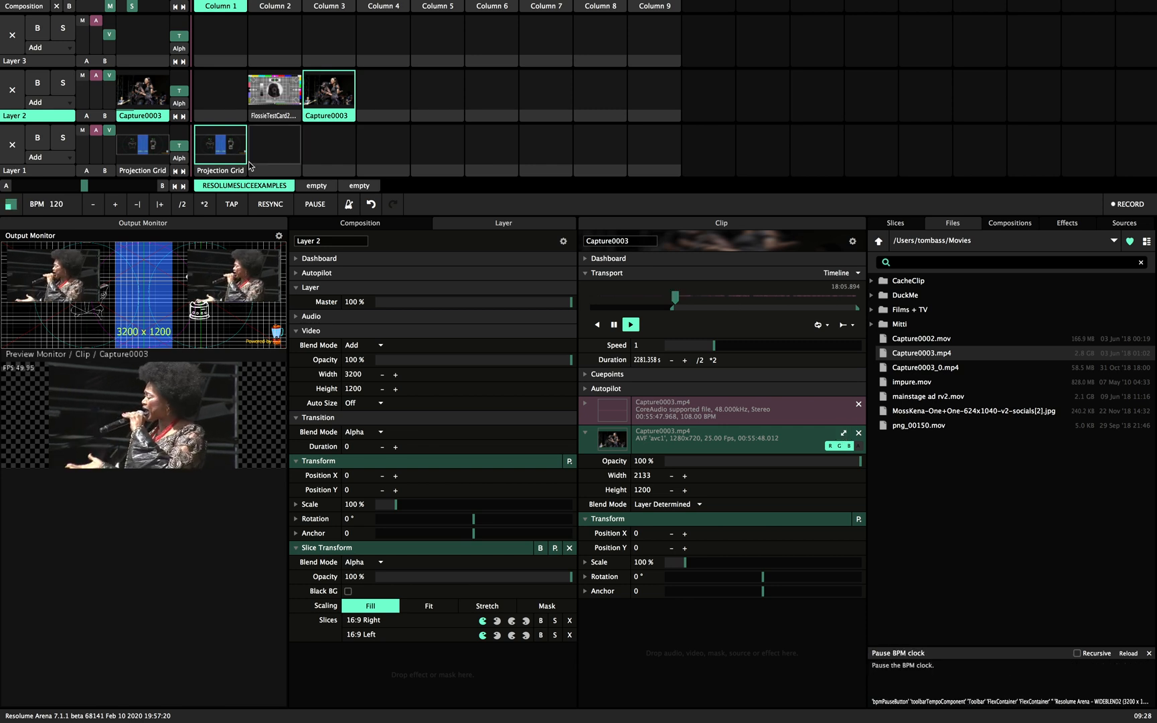
pyautogui.click(274, 91)
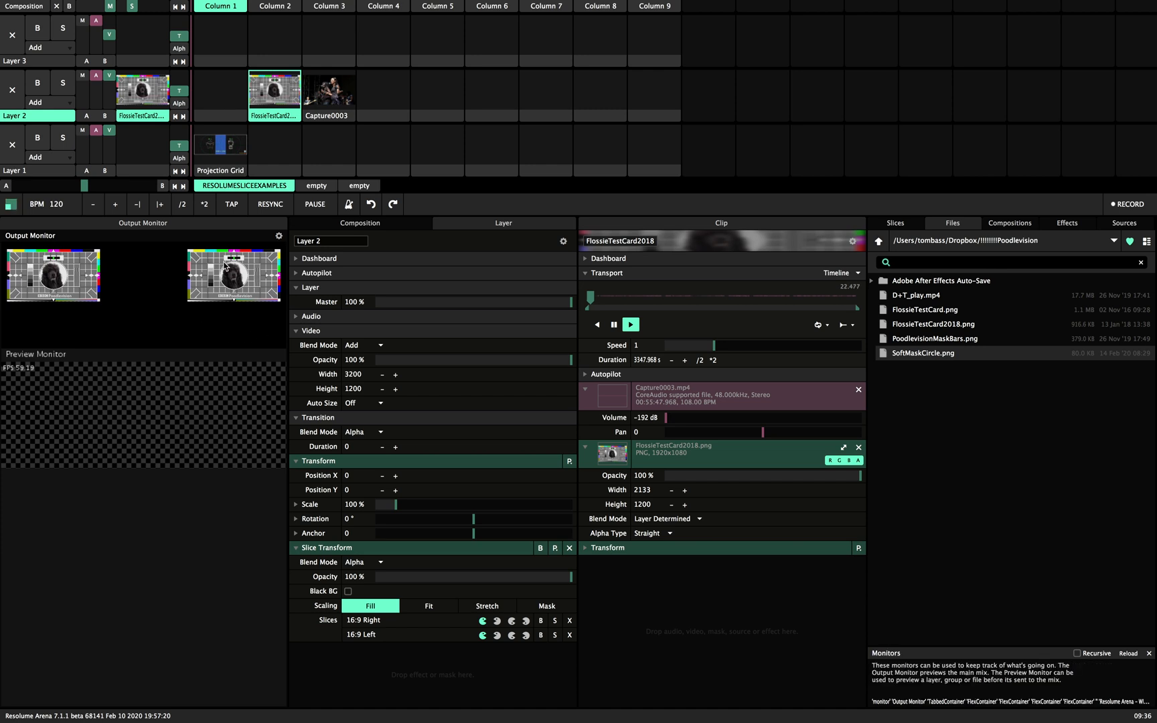
# Put Layer 2 into a new Group 1 and move Layer 3 into that group.
pyautogui.rightClick(52, 118)
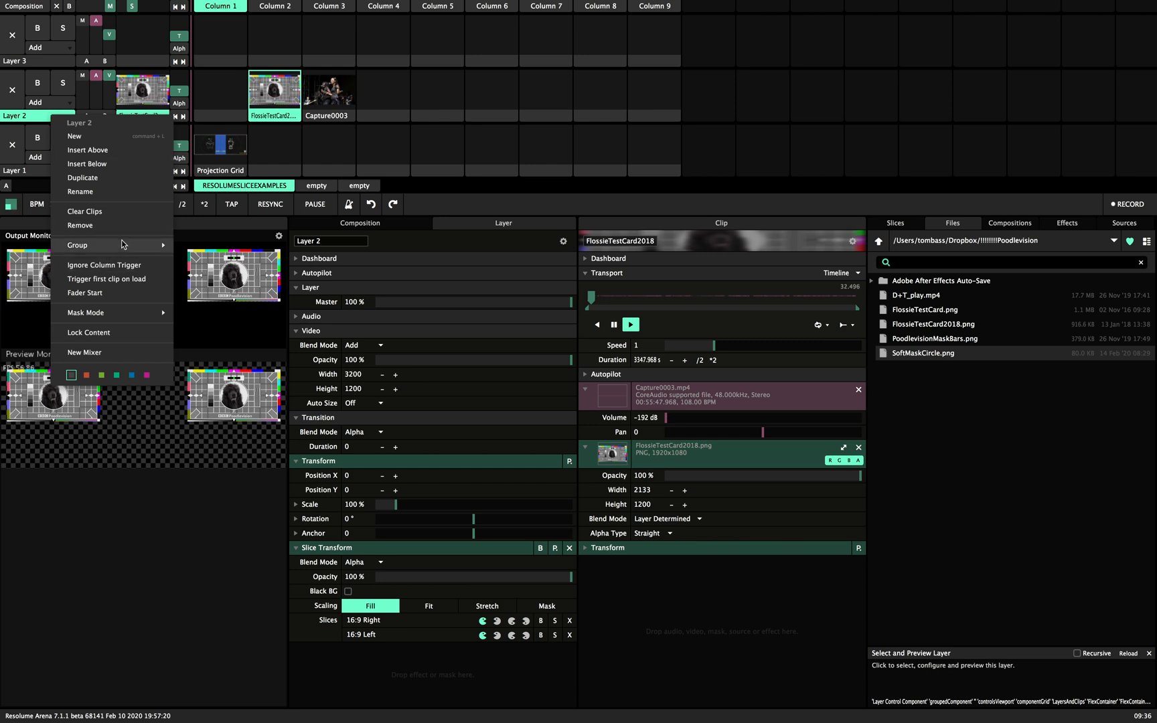
pyautogui.moveTo(109, 245)
pyautogui.click(201, 246)
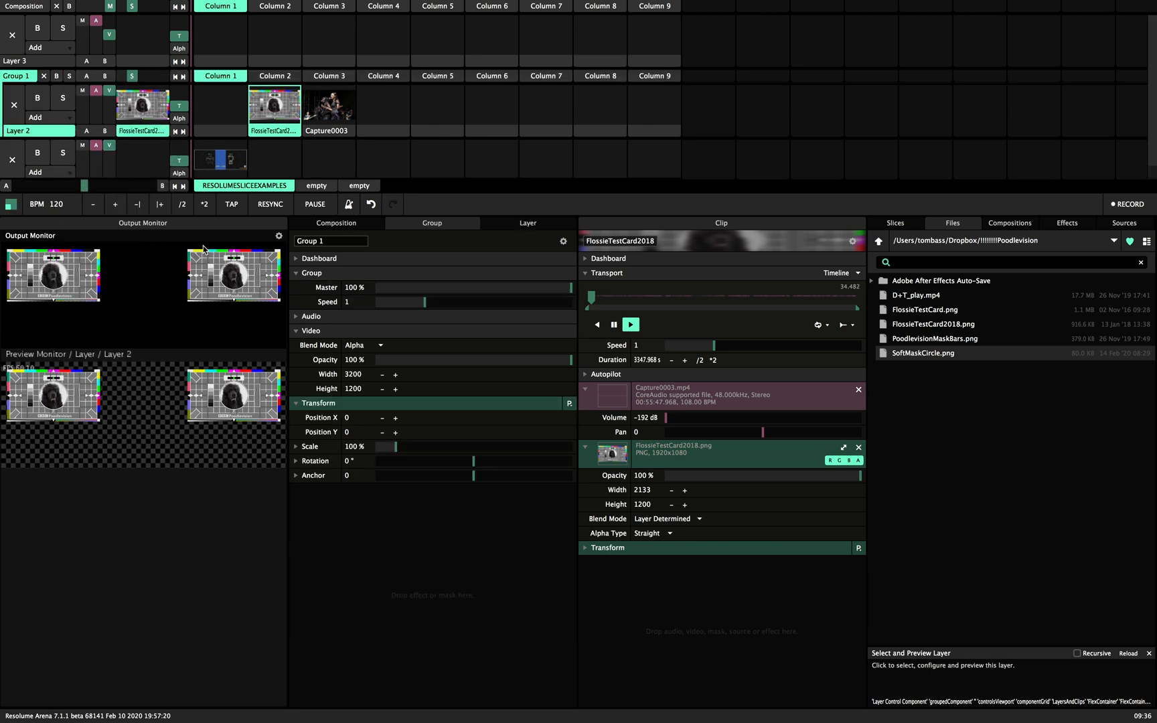
pyautogui.moveTo(19, 60); pyautogui.dragTo(33, 84)
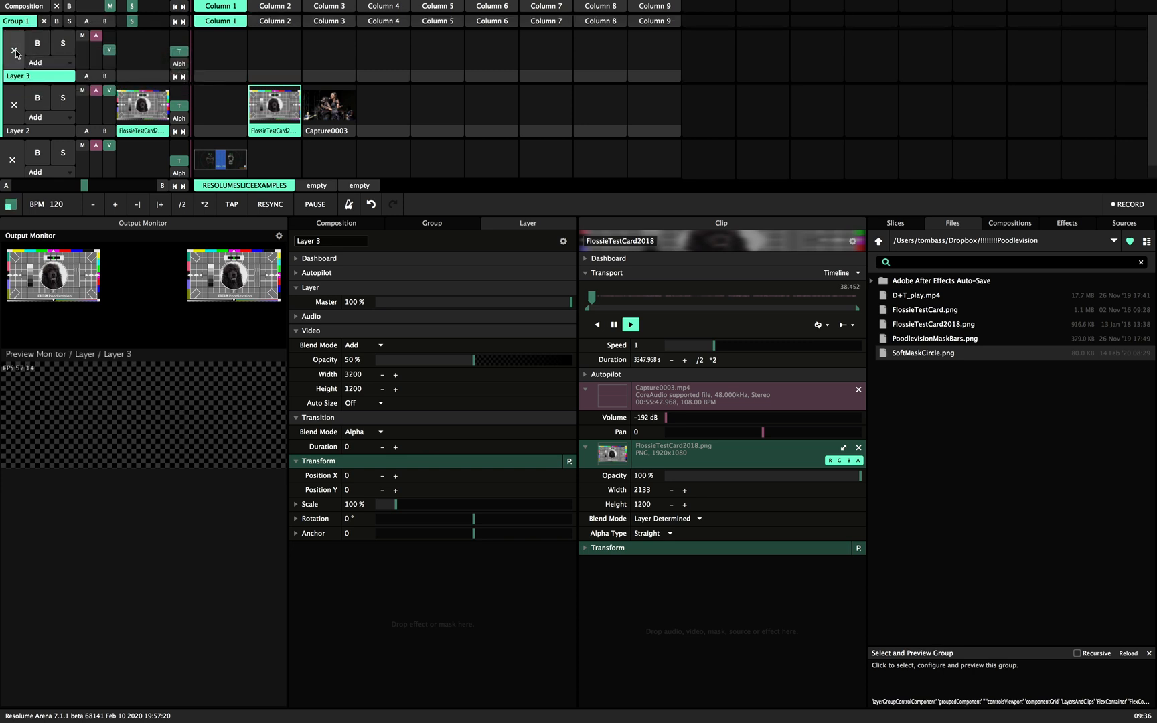
# Set Layer 3's Mask Mode to One Below and select an empty Layer 3 slot.
pyautogui.rightClick(46, 81)
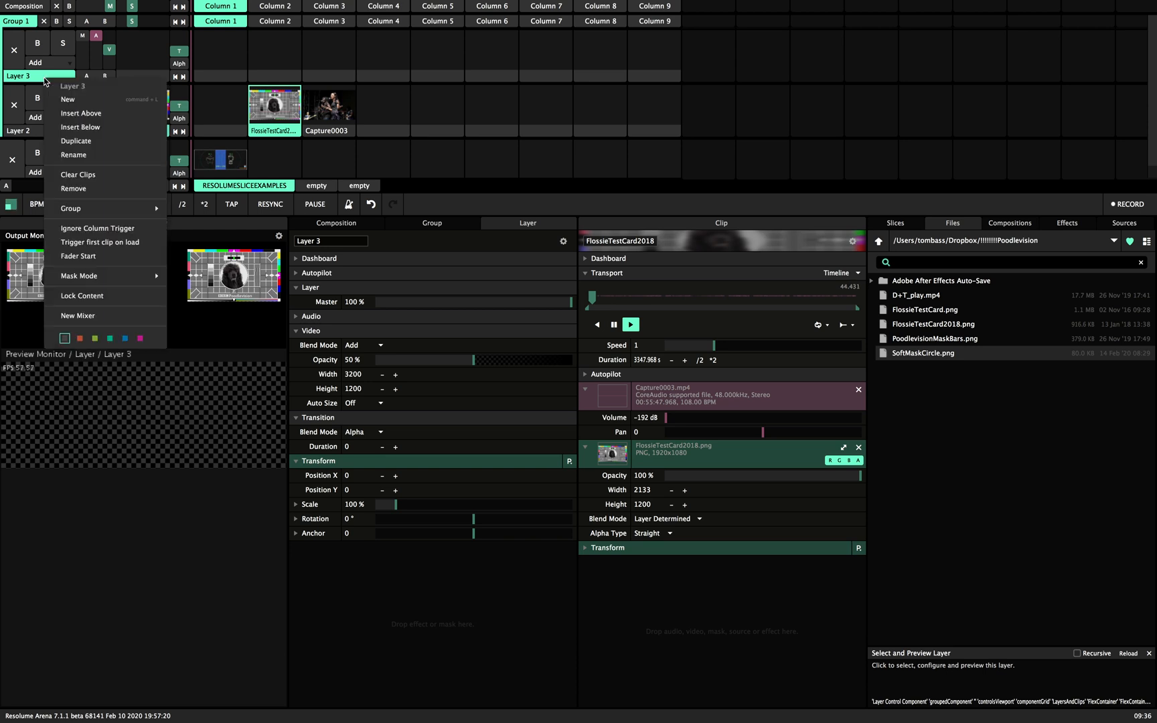
pyautogui.moveTo(90, 276)
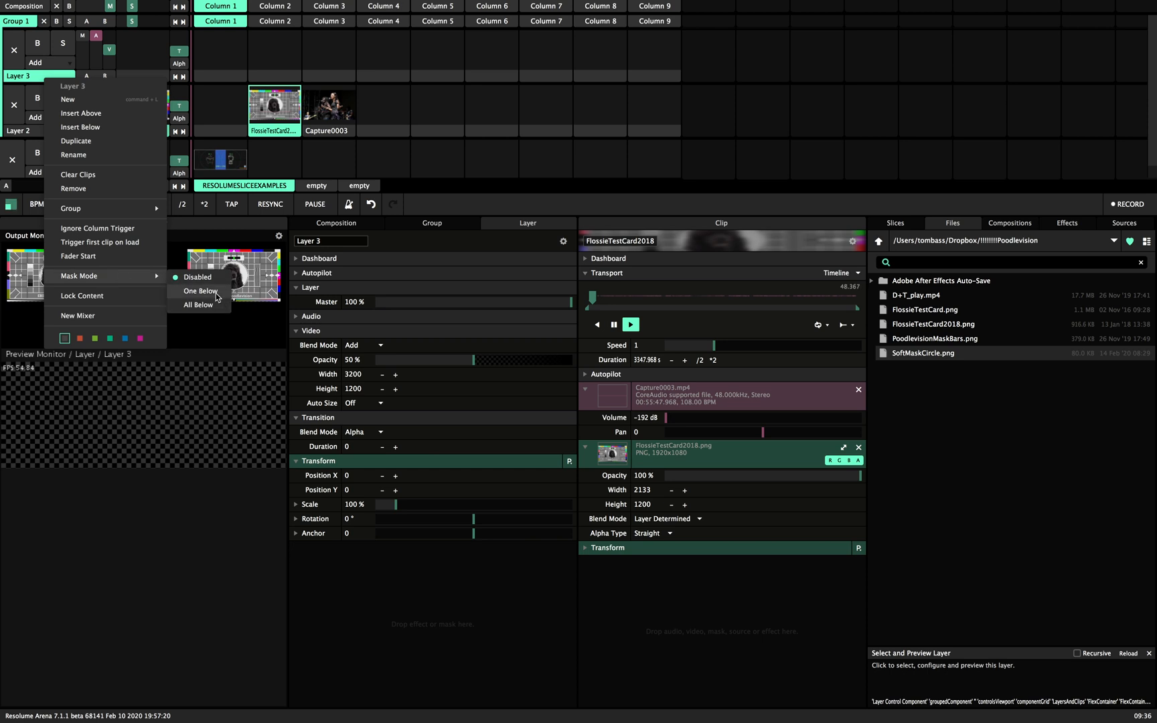
pyautogui.click(217, 296)
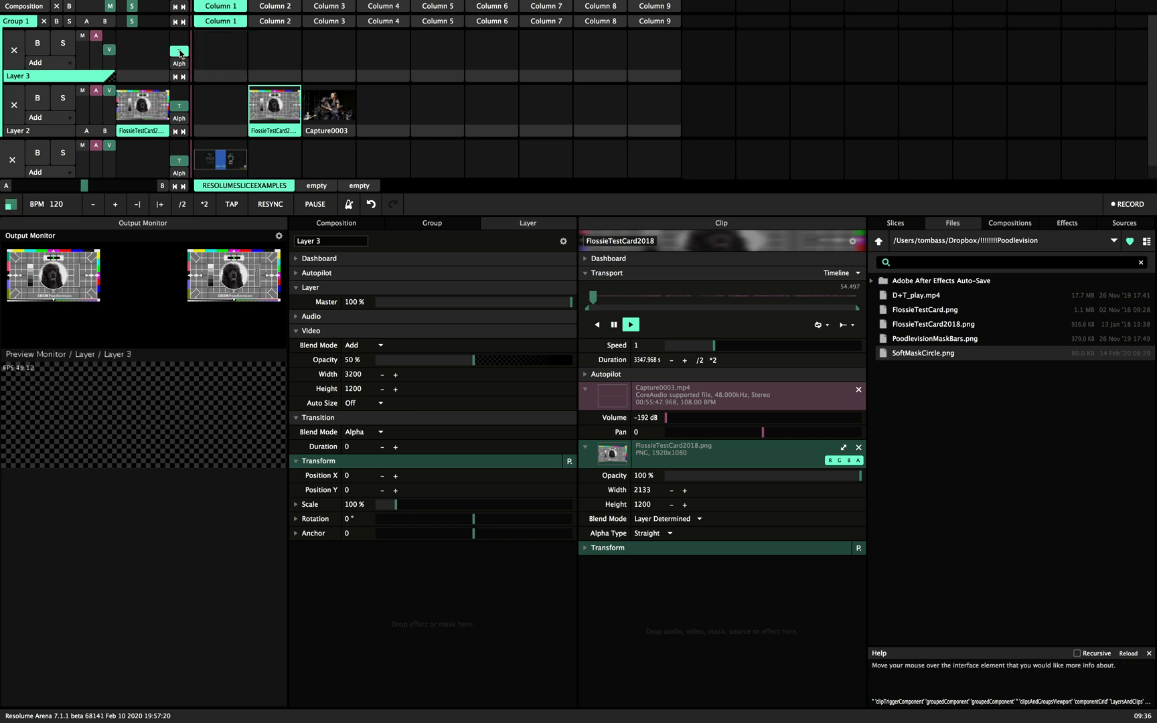
pyautogui.click(329, 55)
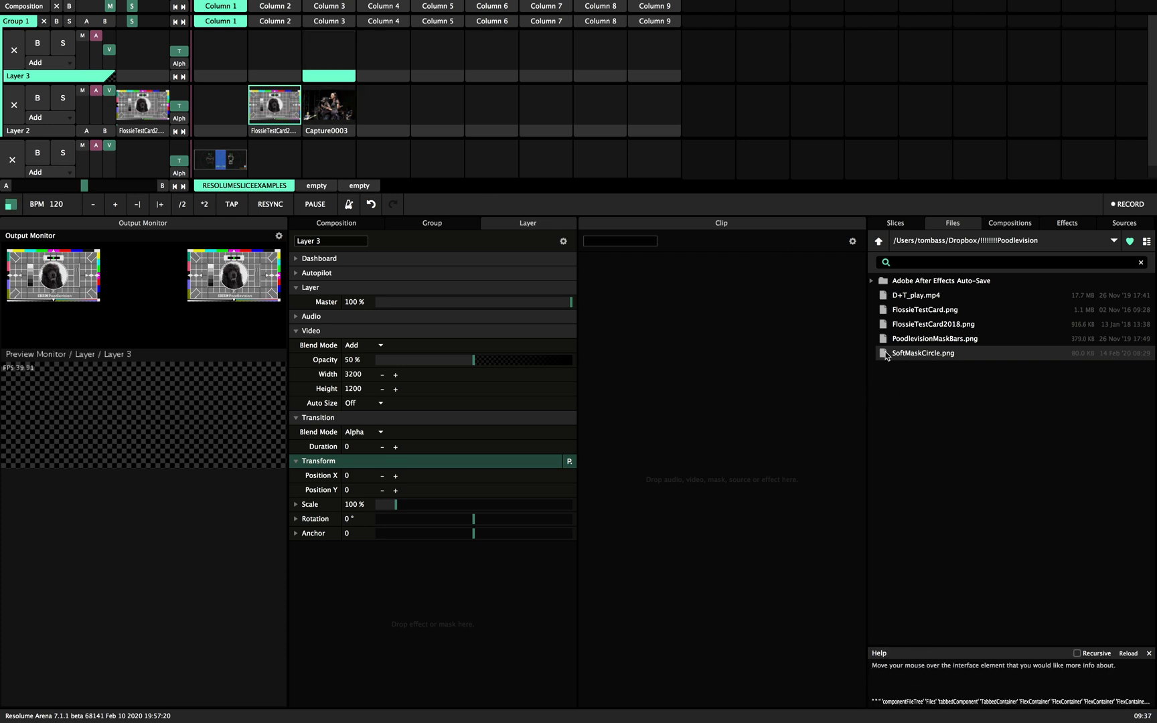
# Load SoftMaskCircle.png into Layer 3, play it and scale it to fill the composition.
pyautogui.moveTo(887, 355); pyautogui.dragTo(275, 62)
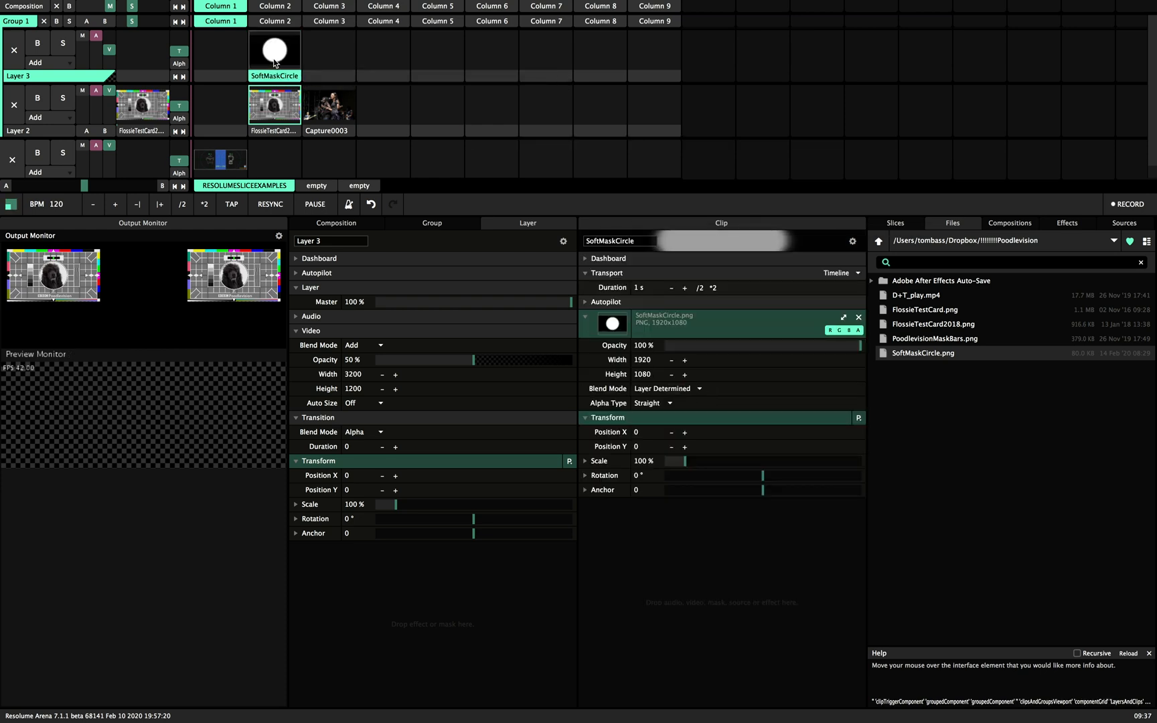
pyautogui.click(274, 54)
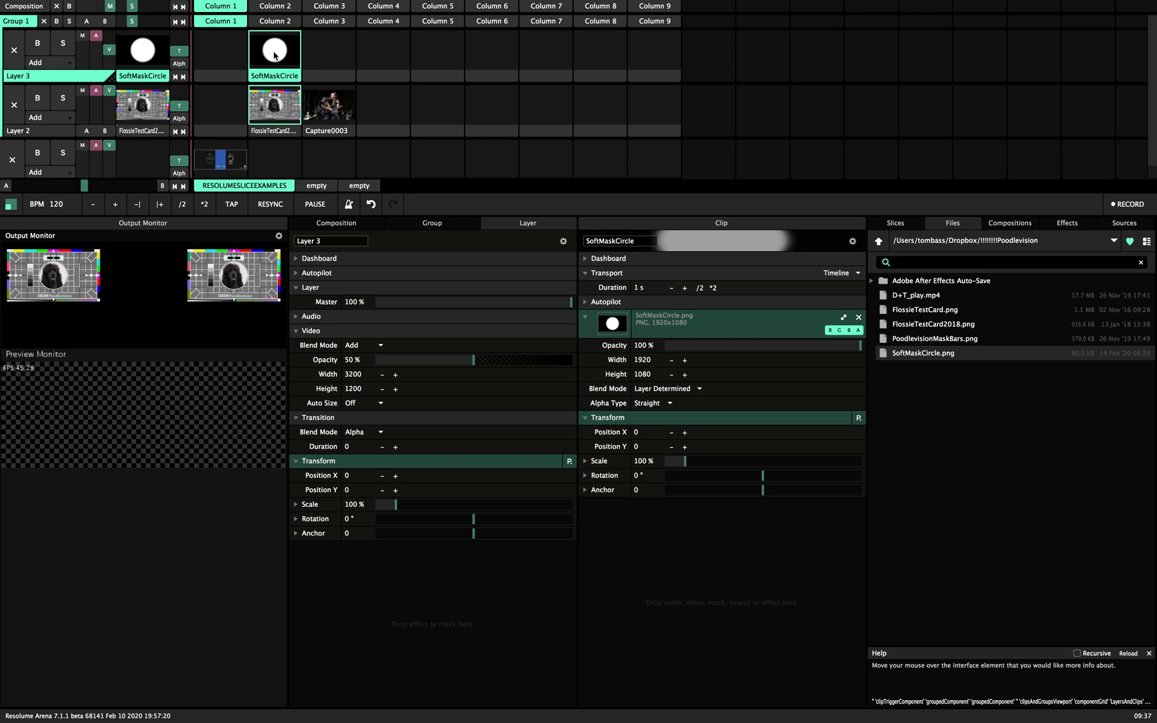
pyautogui.click(841, 317)
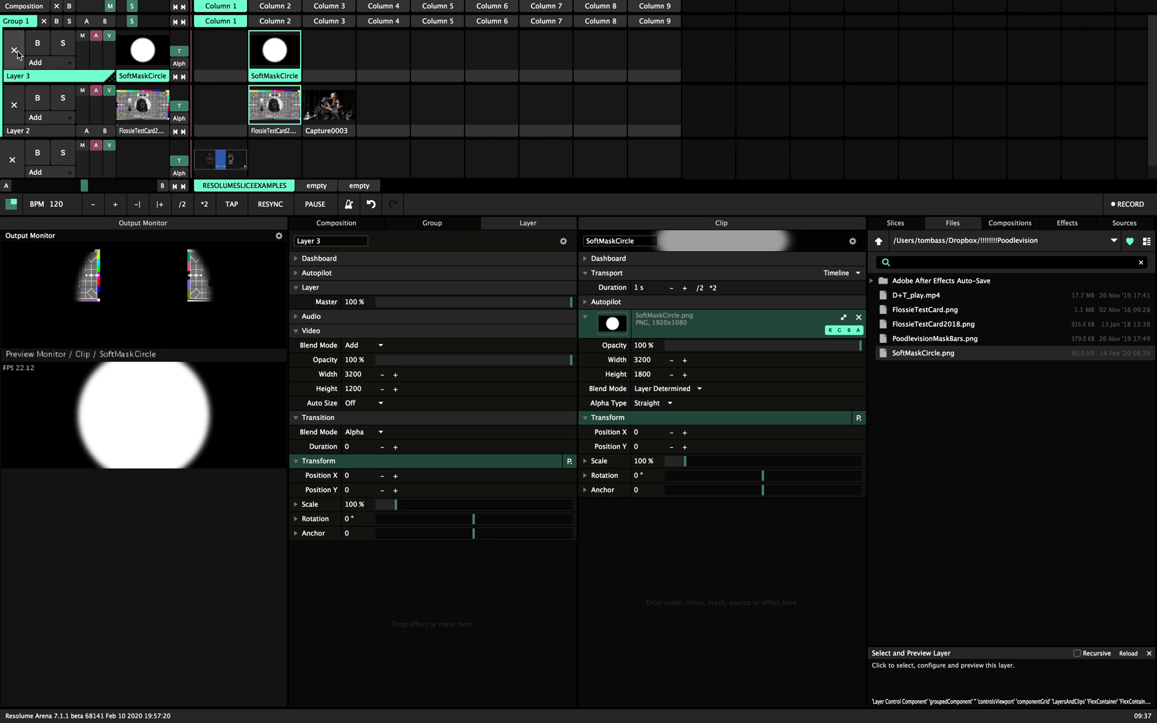
# Review Group 1, Layer 3 and Layer 2 properties while previewing the test card.
pyautogui.click(17, 21)
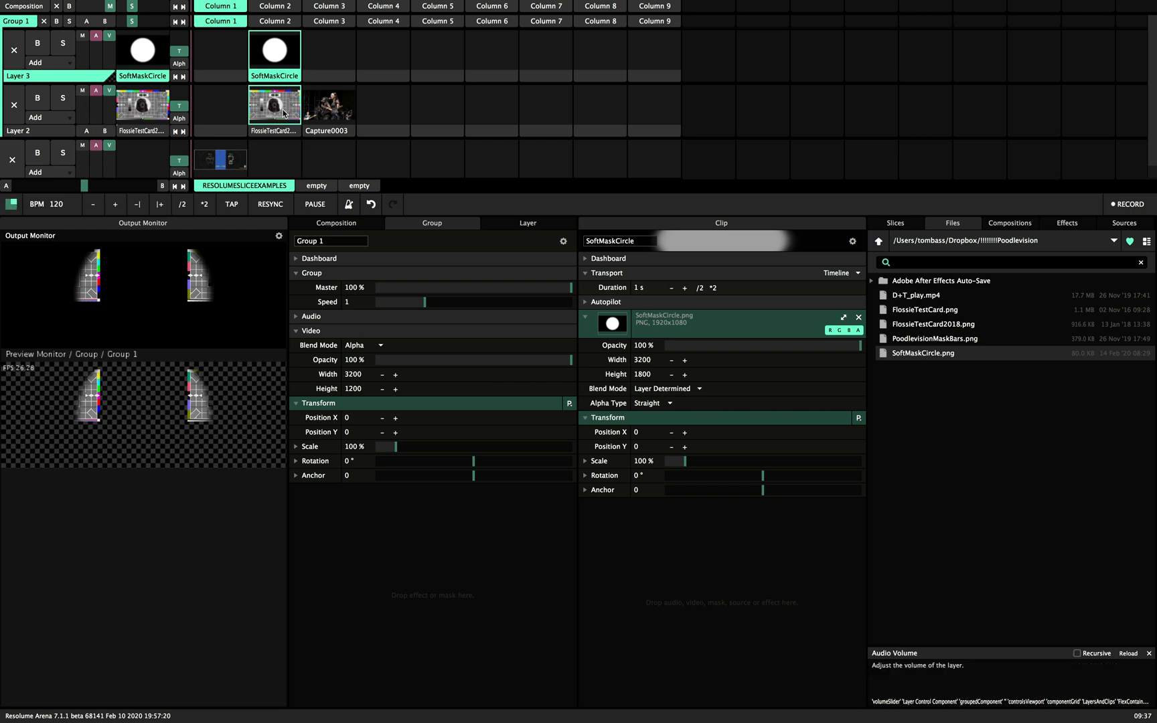
pyautogui.click(273, 131)
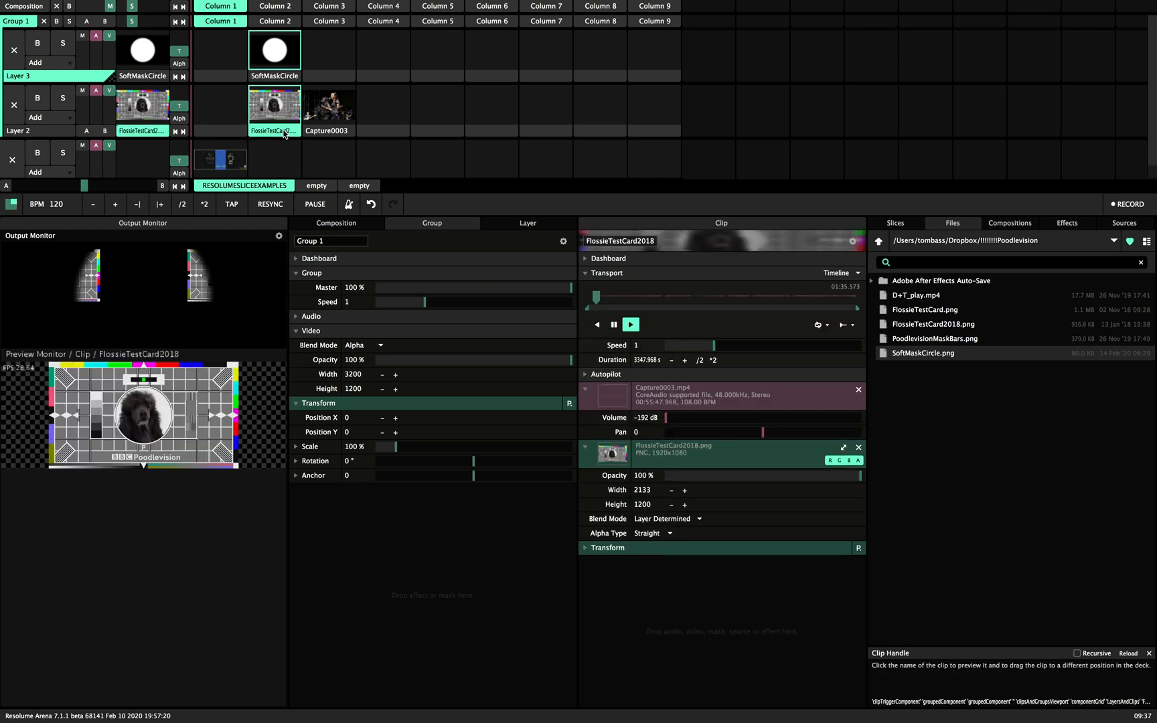
pyautogui.click(521, 222)
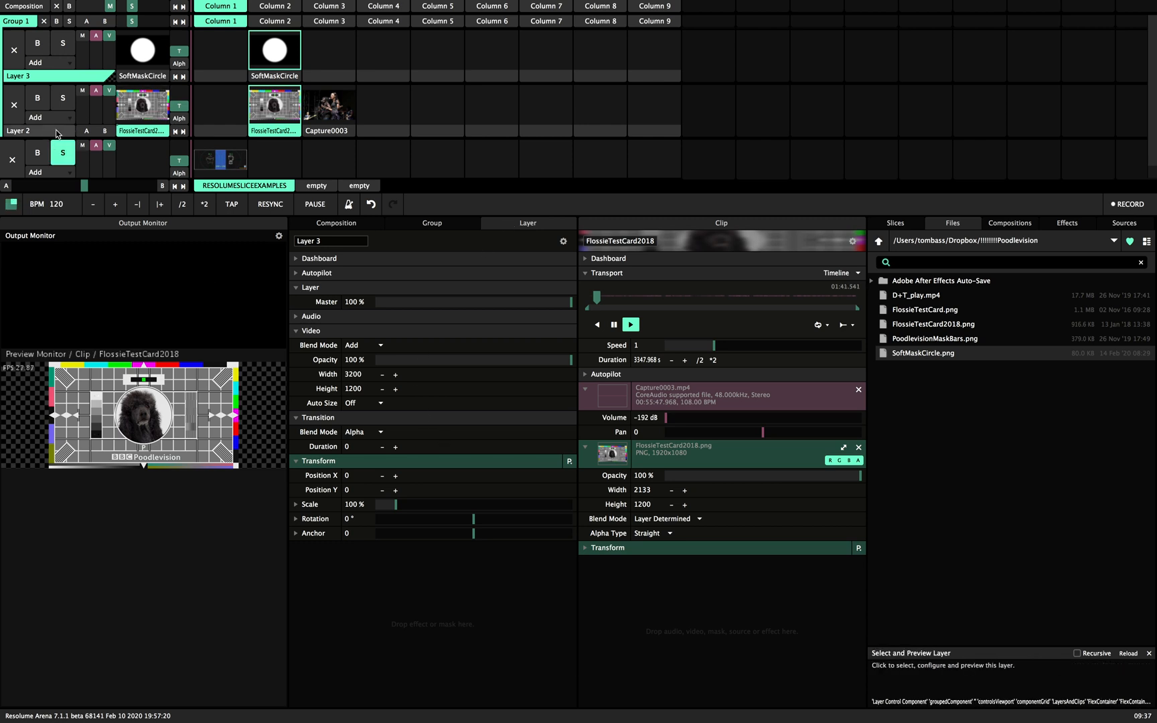
pyautogui.click(18, 131)
pyautogui.click(57, 136)
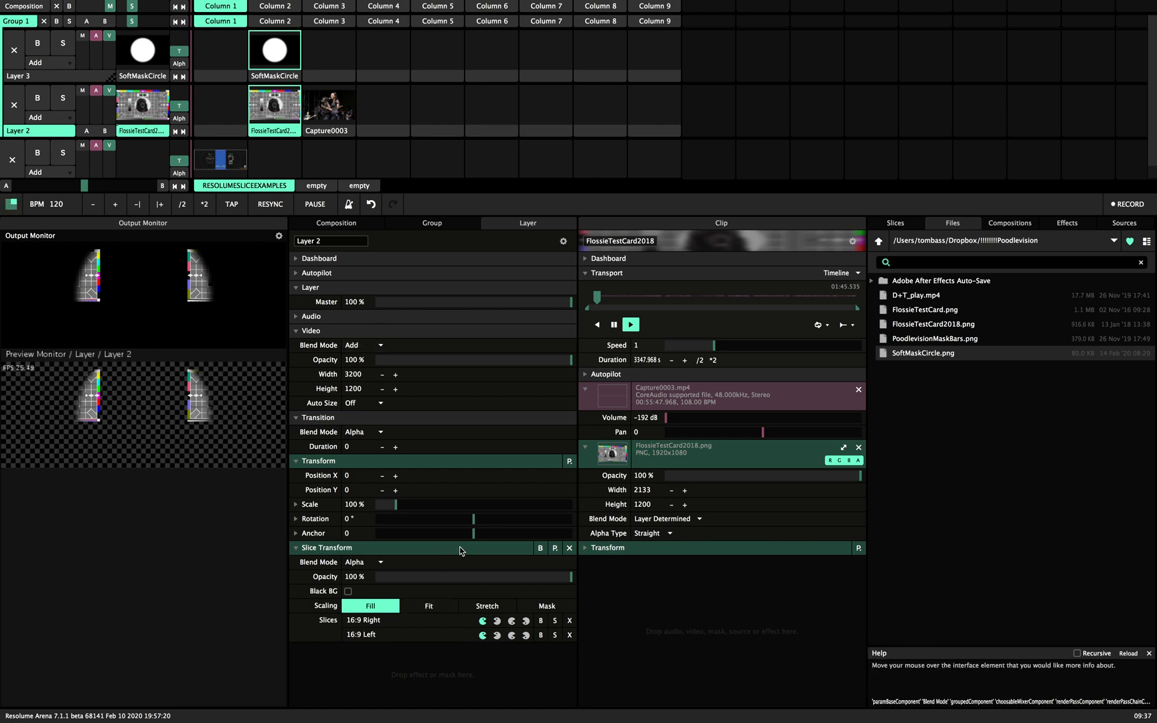
pyautogui.click(437, 225)
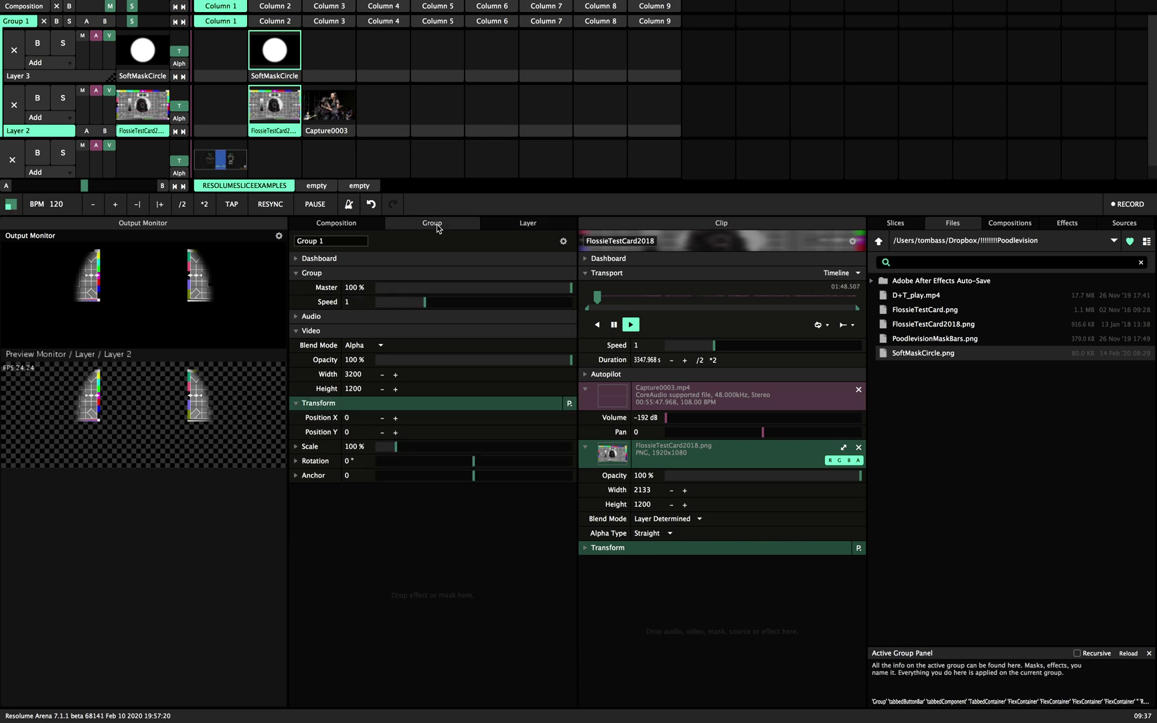
pyautogui.click(528, 223)
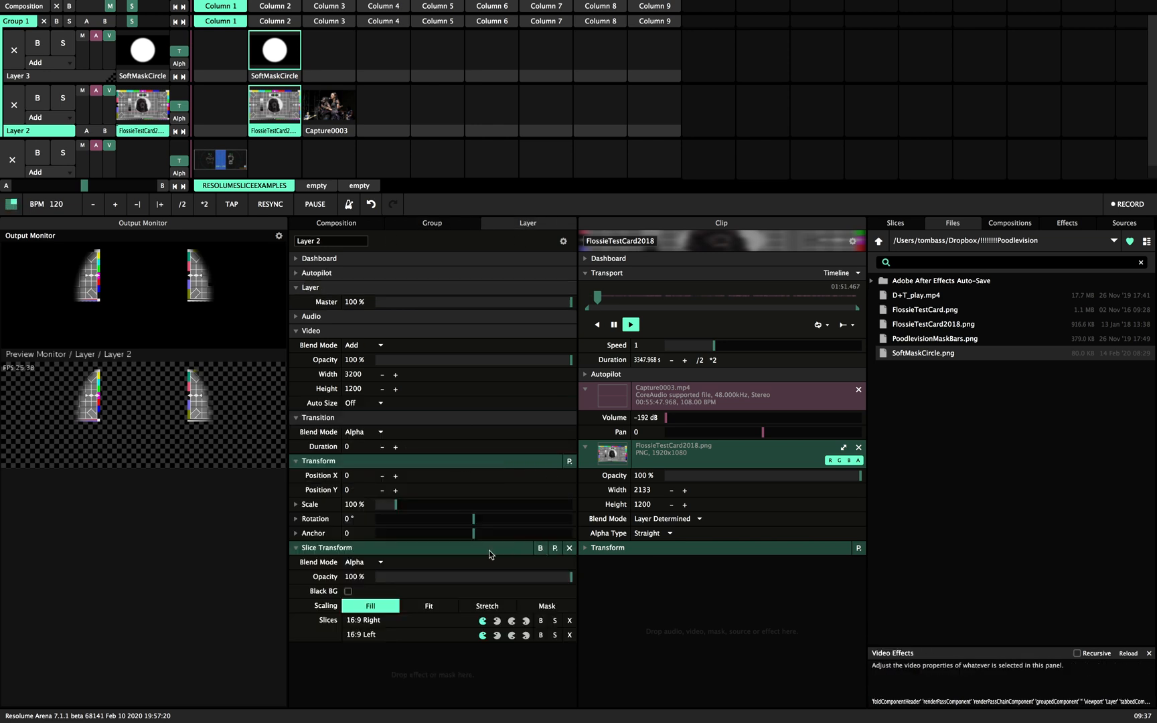
# Move the slice transform effect from Layer 2 onto Group 1.
pyautogui.moveTo(490, 551); pyautogui.dragTo(437, 223)
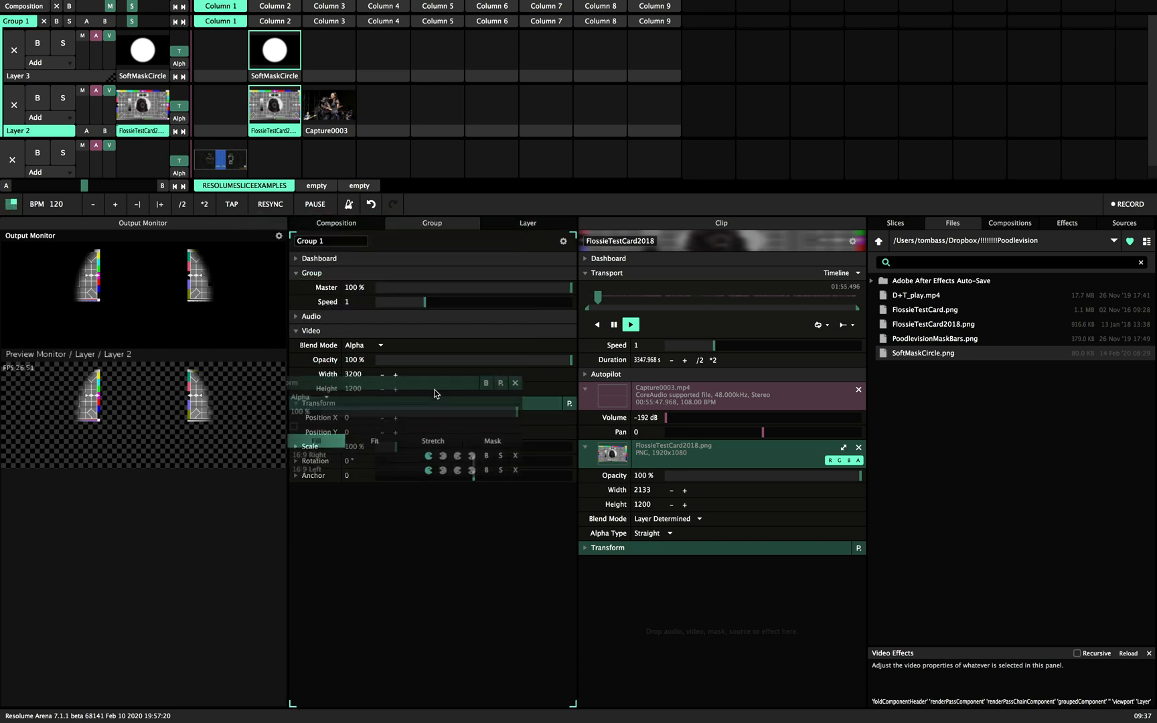
pyautogui.moveTo(434, 395); pyautogui.dragTo(463, 494)
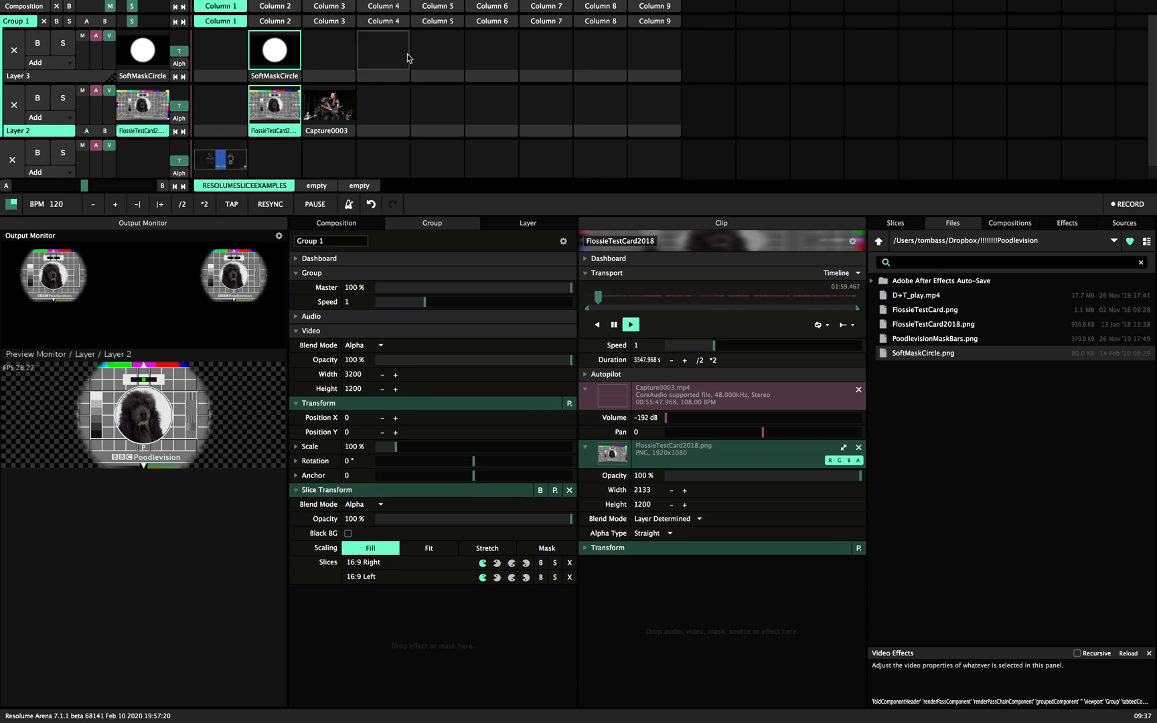
# Resize the SoftMaskCircle clip to 2133×1200 and show the generator Sources list.
pyautogui.click(276, 56)
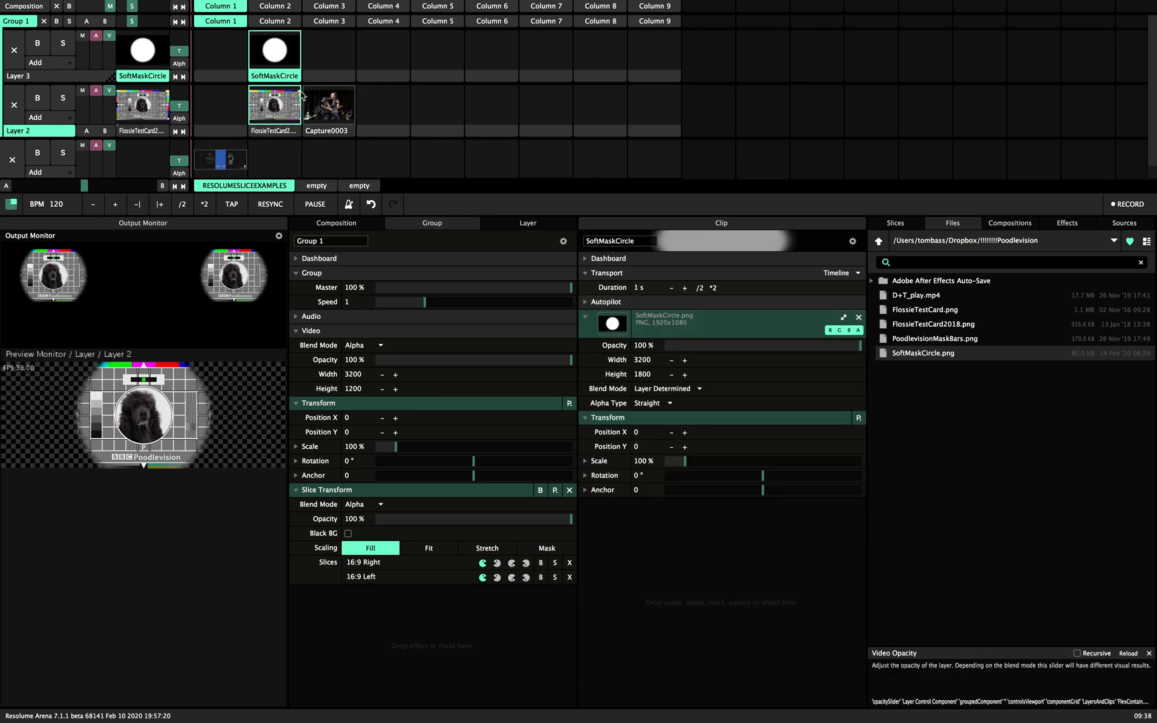
pyautogui.click(844, 318)
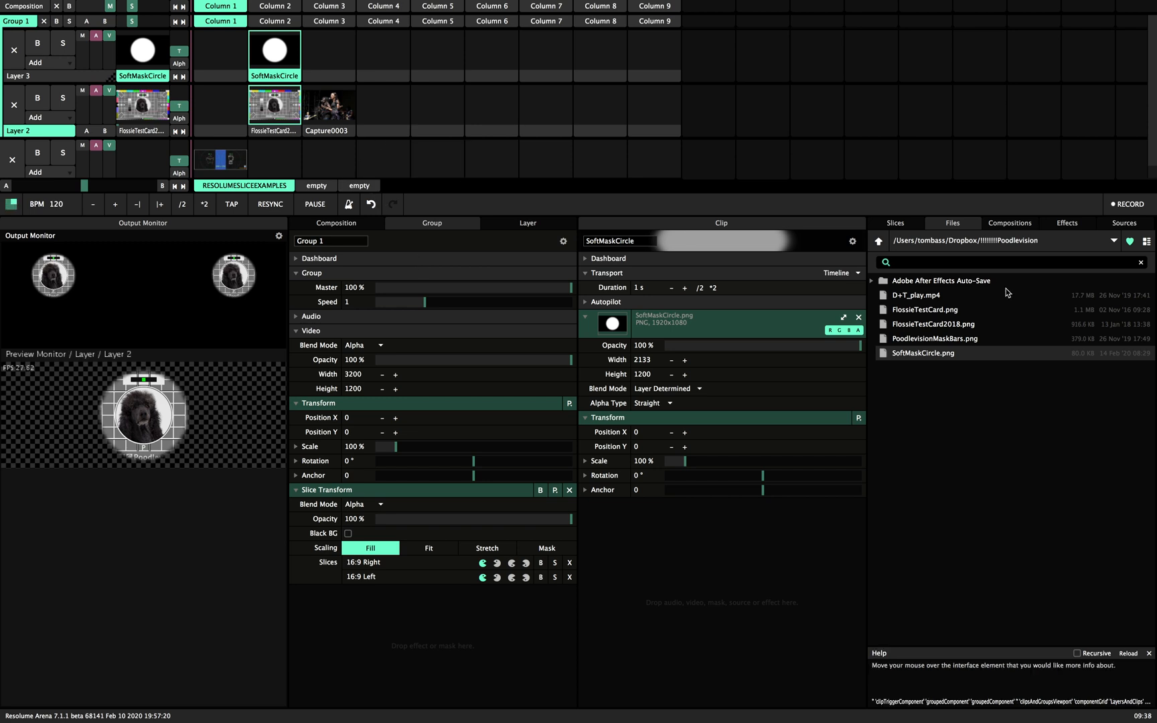
pyautogui.click(1124, 224)
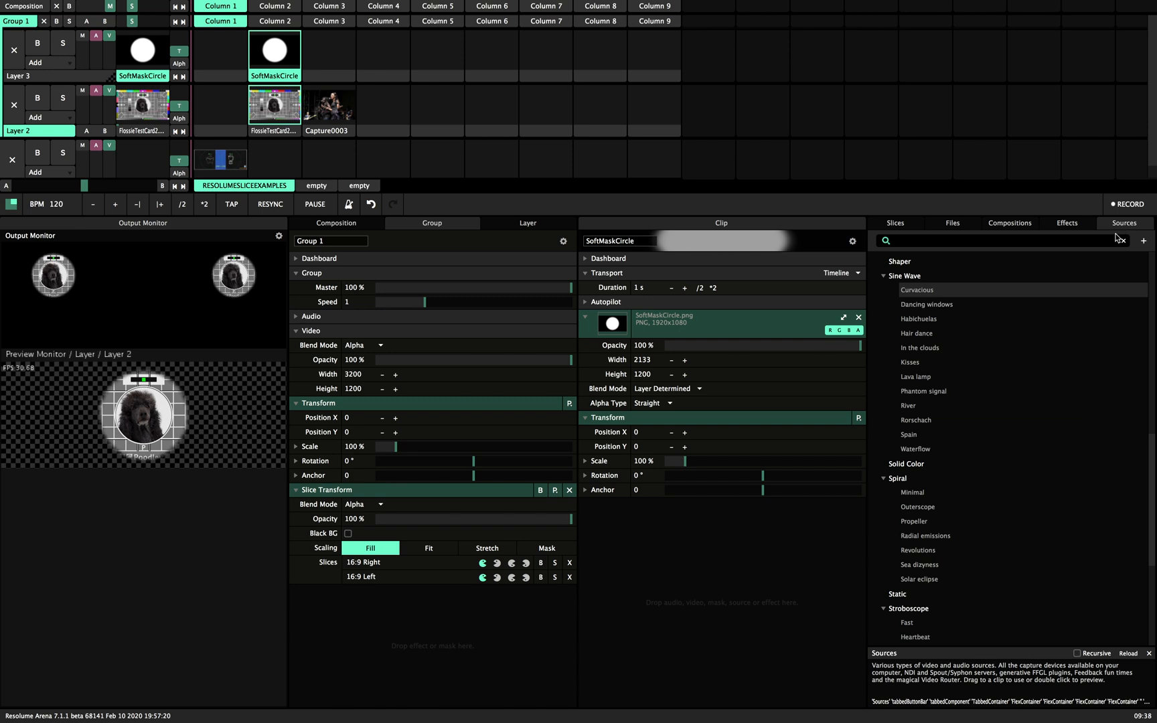
pyautogui.scroll(-1, 1046, 509)
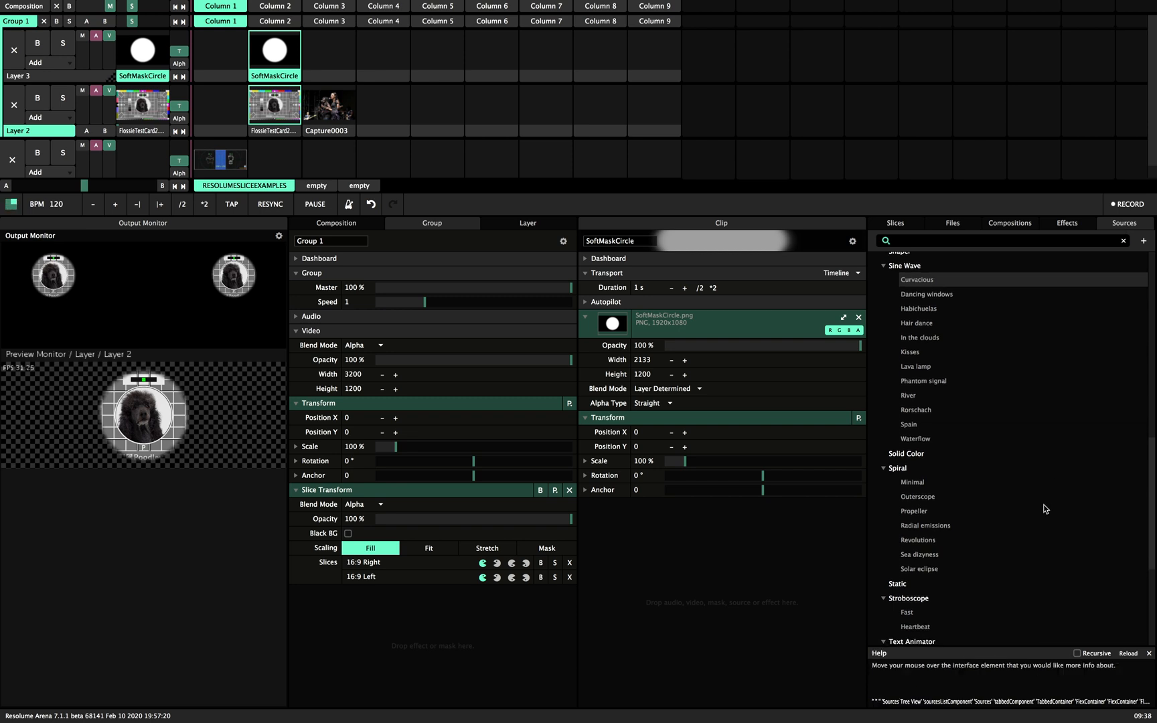
# Add a Sine Wave generator clip to layer 3, play it and set its Fuzzyness to 0.
pyautogui.moveTo(915, 366)
pyautogui.mouseDown()
pyautogui.moveTo(554, 124)
pyautogui.moveTo(341, 64)
pyautogui.mouseUp()
pyautogui.click(341, 64)
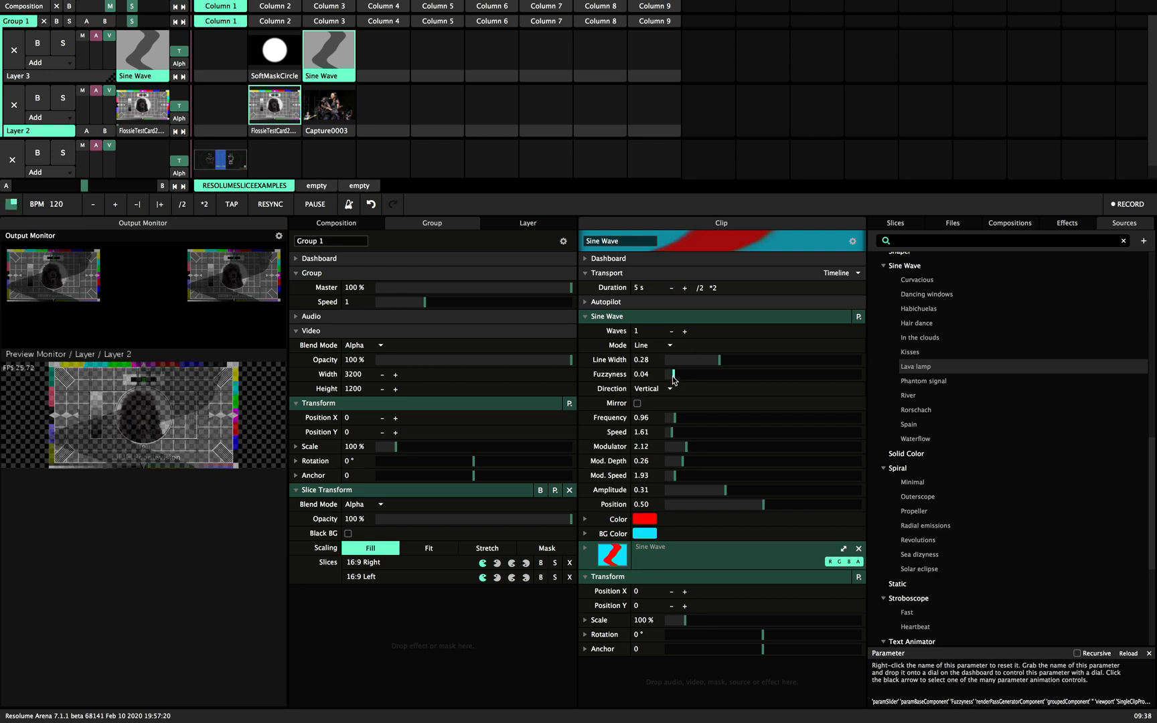
pyautogui.moveTo(672, 375); pyautogui.dragTo(613, 380)
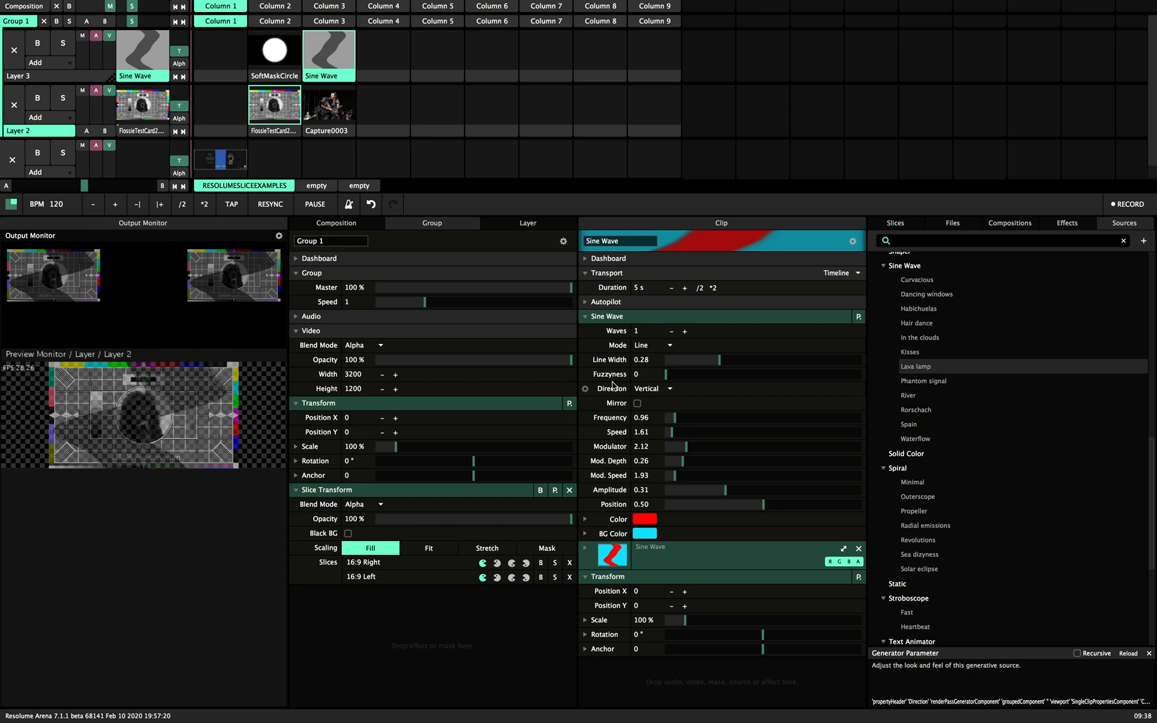
# Retrigger the SoftMaskCircle mask and play Capture0003 on layer 2 through it.
pyautogui.click(275, 53)
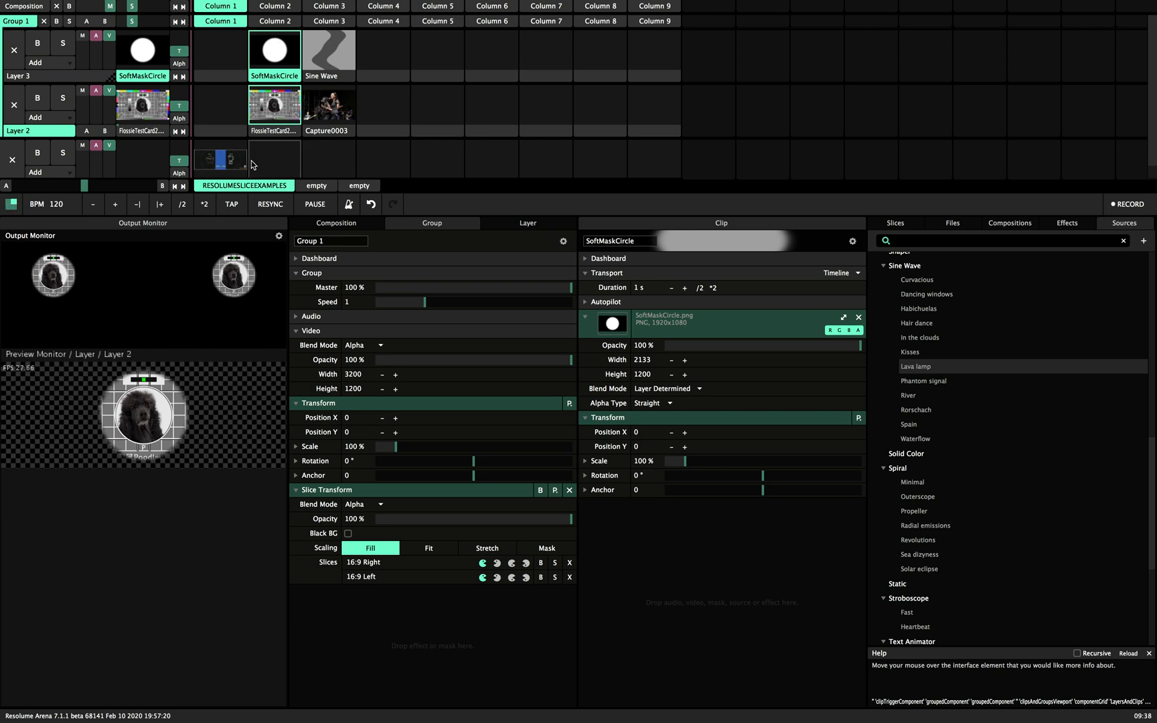
pyautogui.click(328, 117)
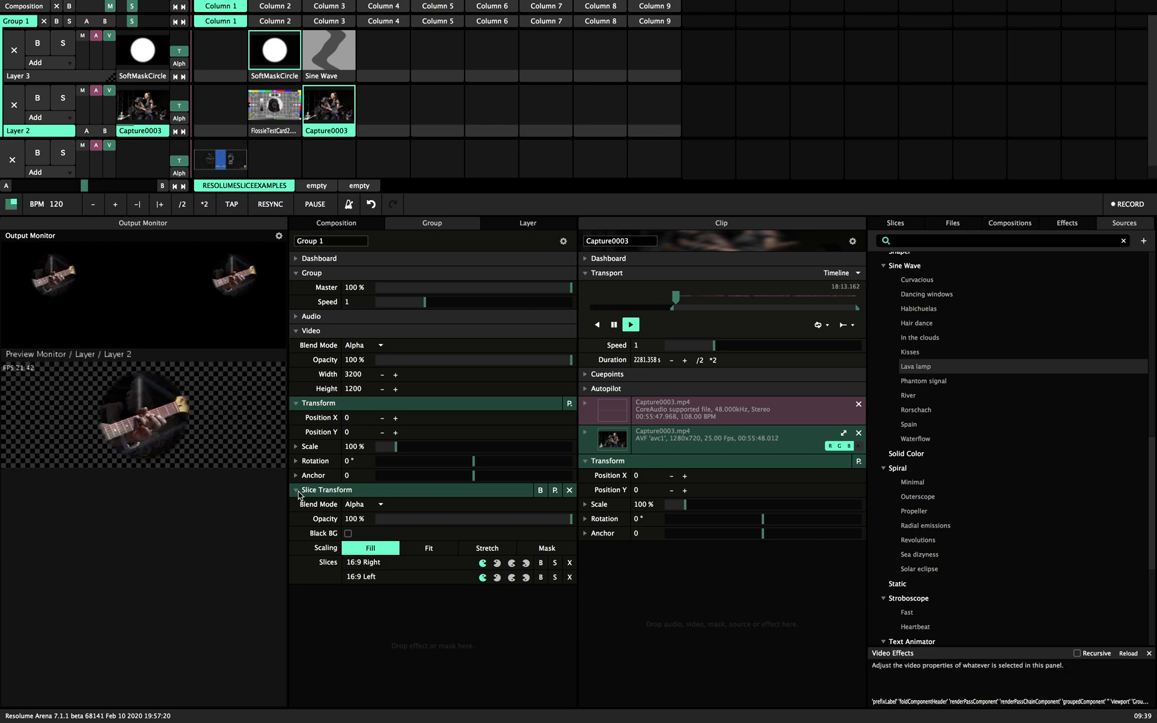
# Add the 16:9 Large Centre slice as a second Slice Transform on Group 1.
pyautogui.click(299, 494)
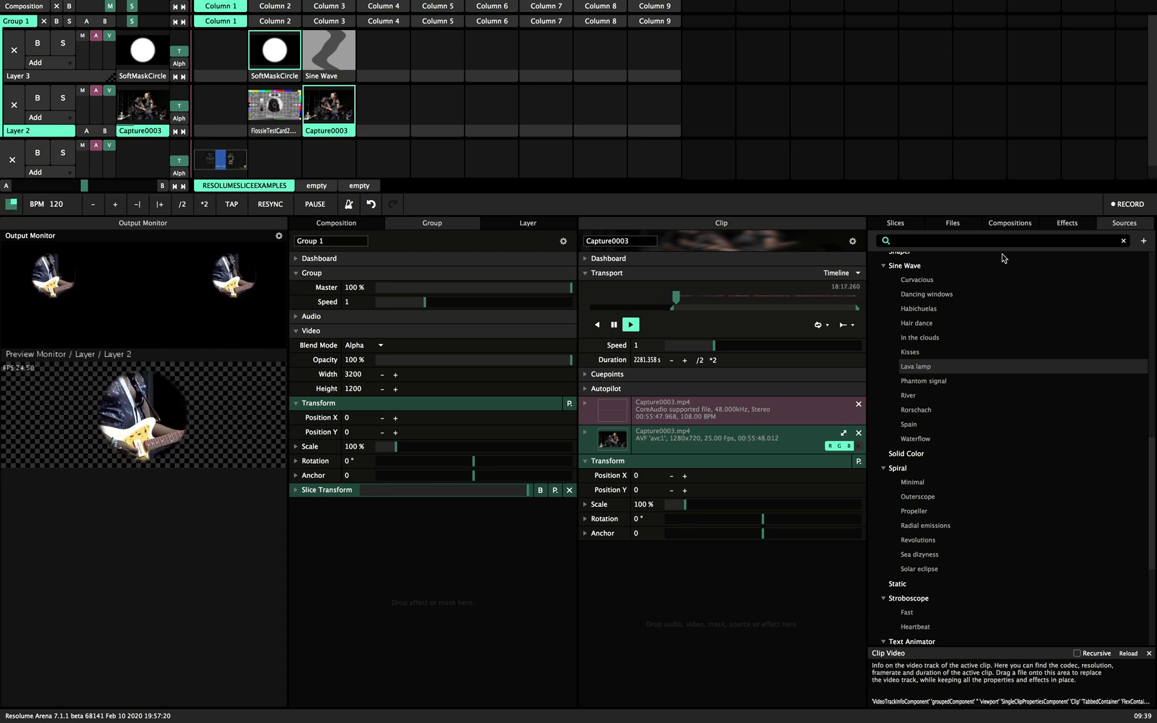
pyautogui.click(903, 226)
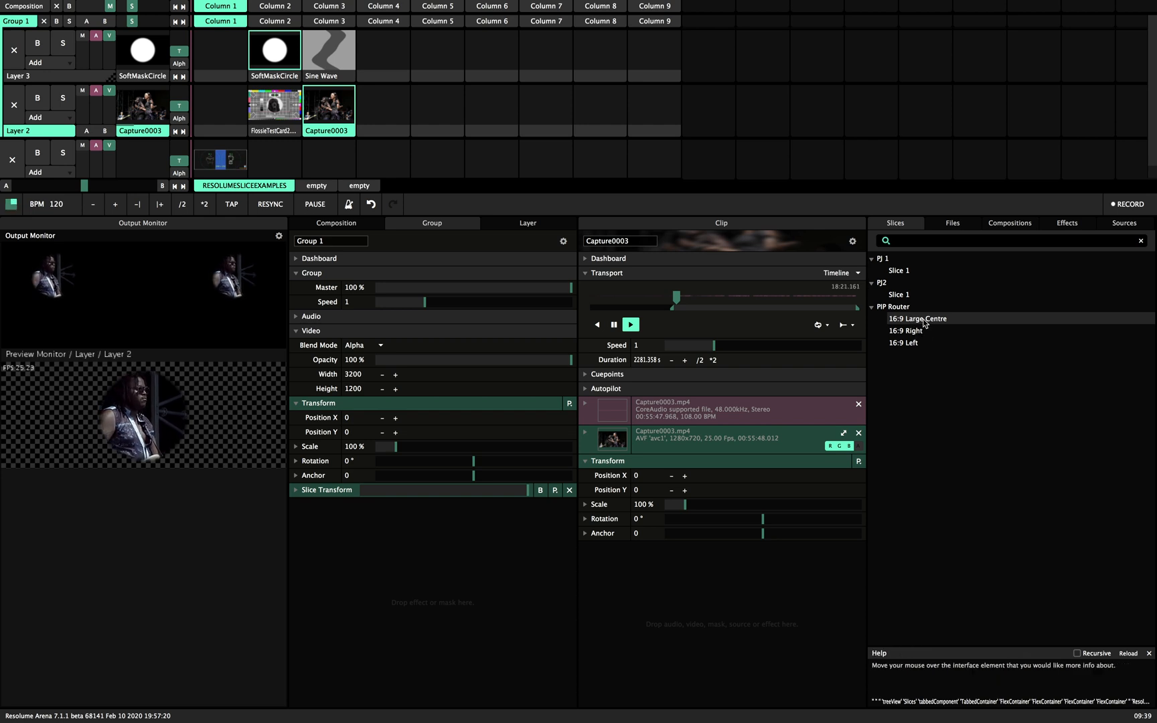
pyautogui.moveTo(924, 319); pyautogui.dragTo(394, 560)
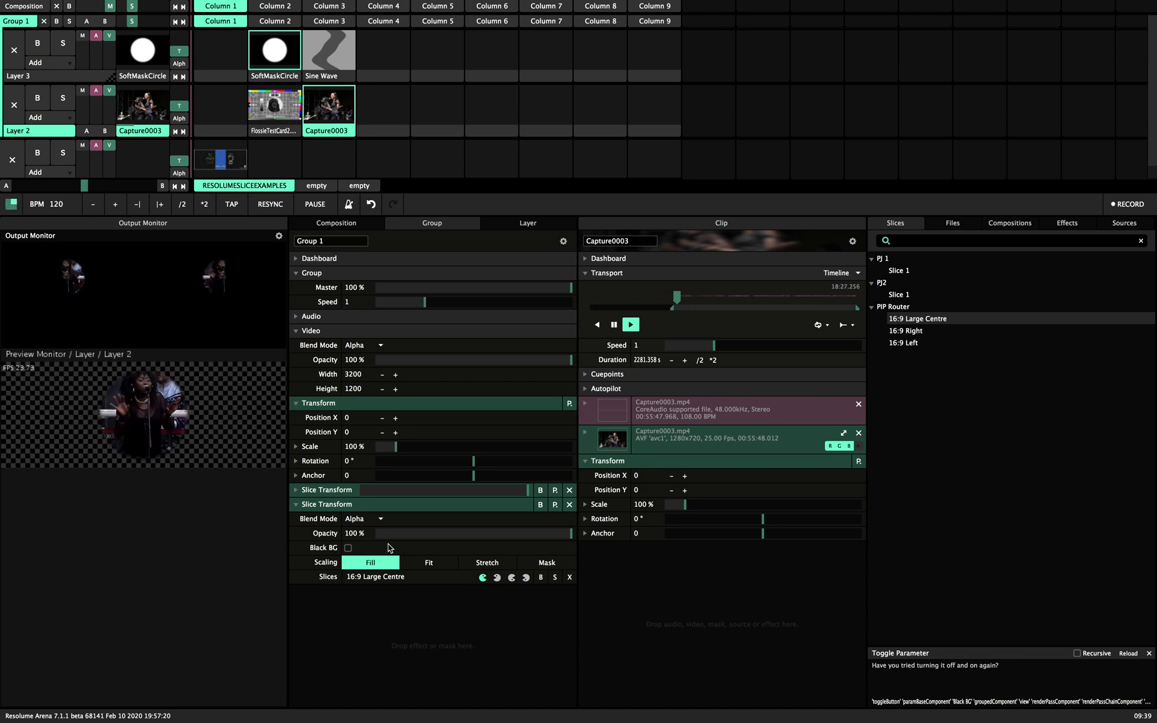
# Compare the large centre and two-PIP layouts via bypass, then delete the large centre Slice Transform.
pyautogui.click(539, 490)
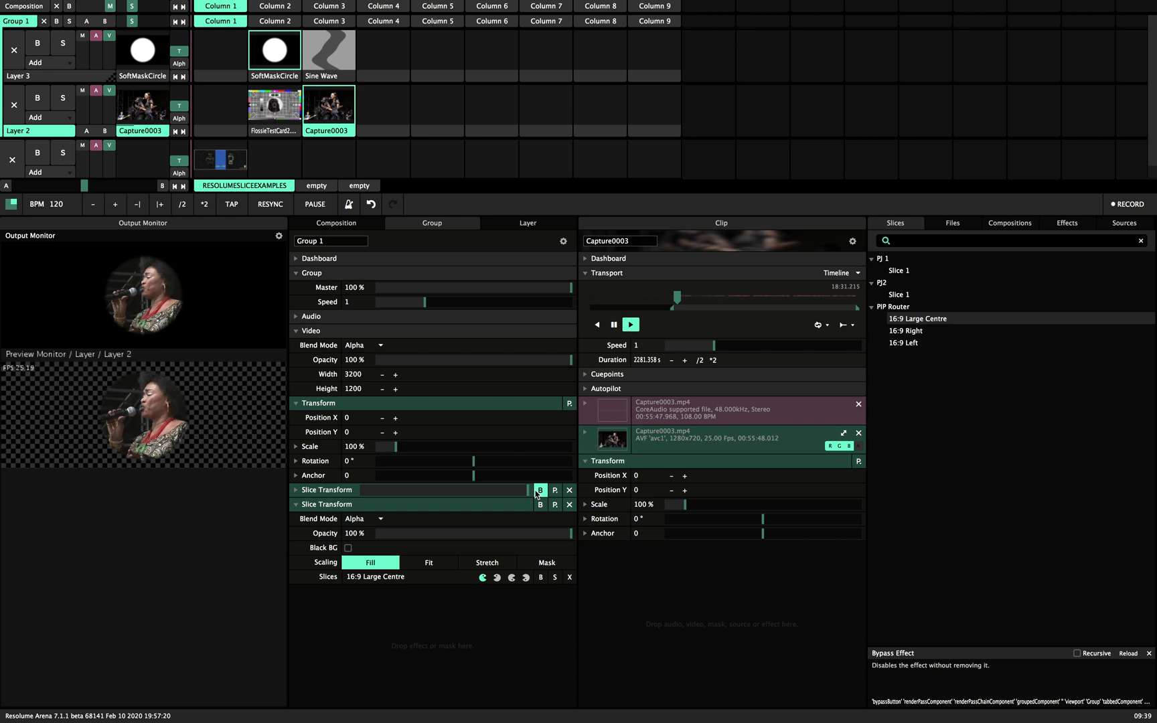
pyautogui.click(540, 506)
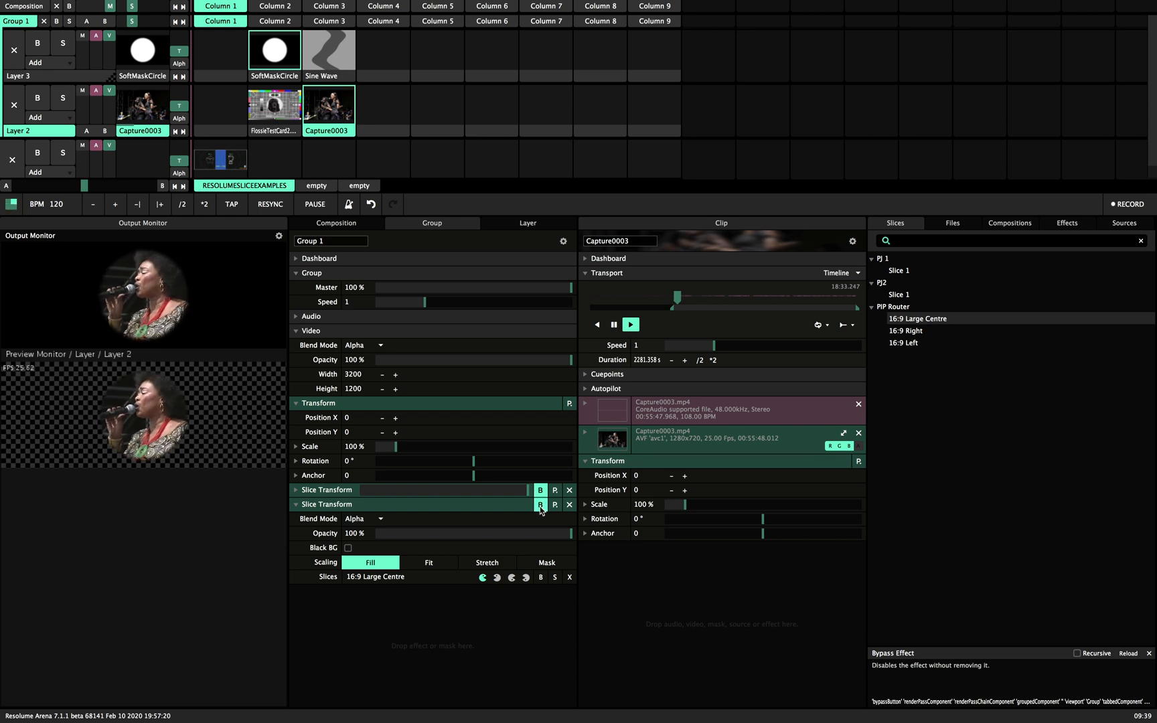
pyautogui.click(540, 491)
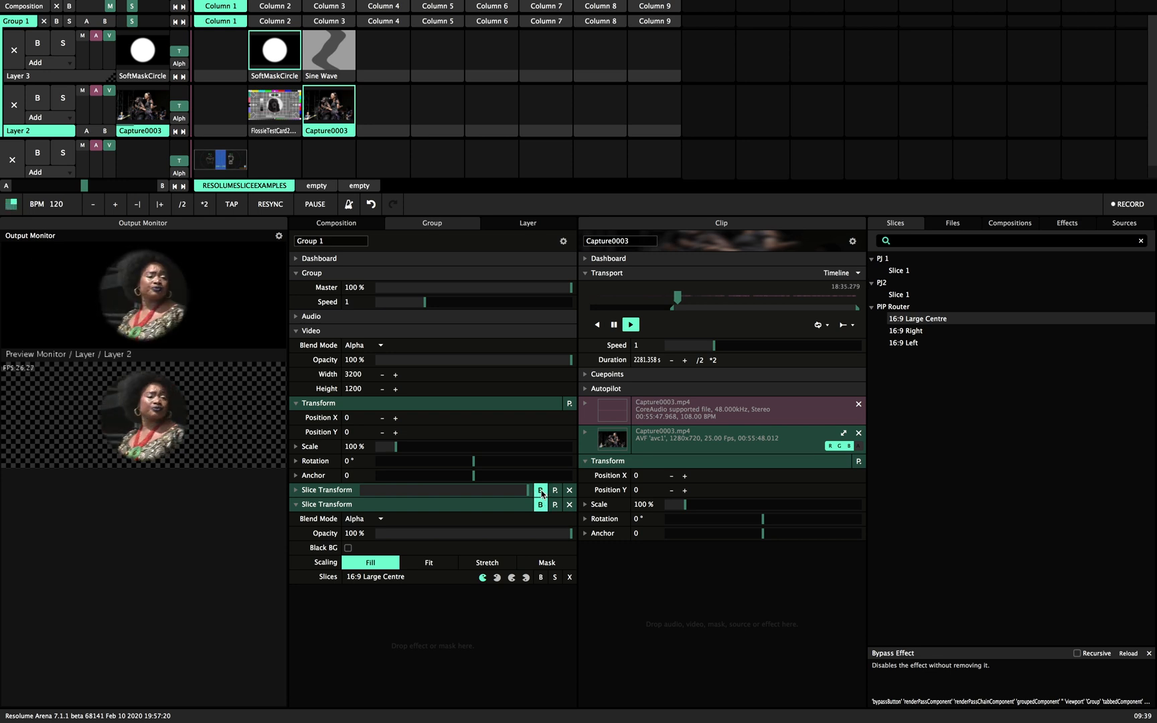
pyautogui.click(541, 491)
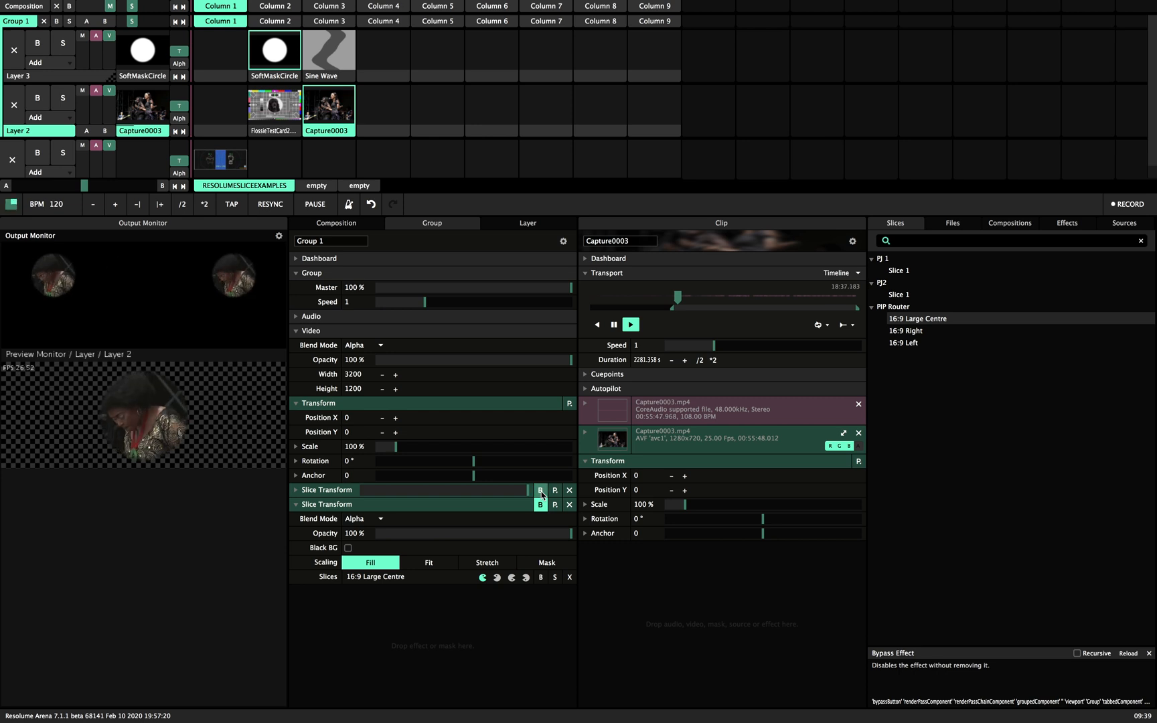
pyautogui.click(541, 491)
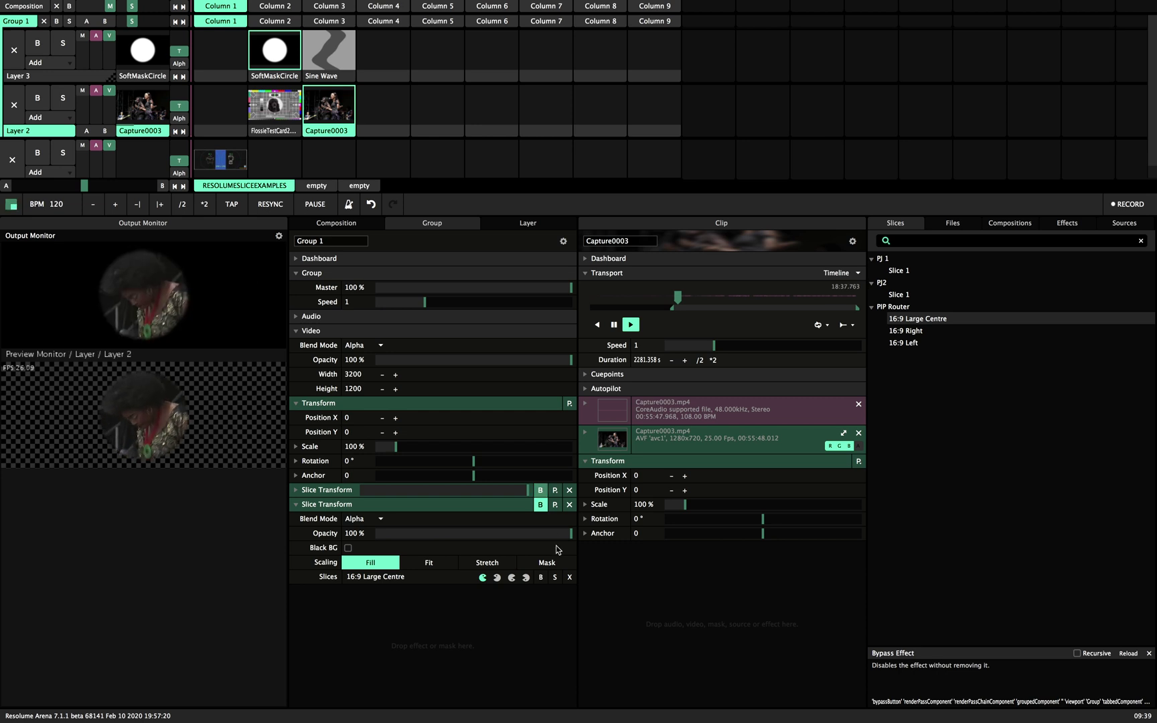
pyautogui.click(541, 491)
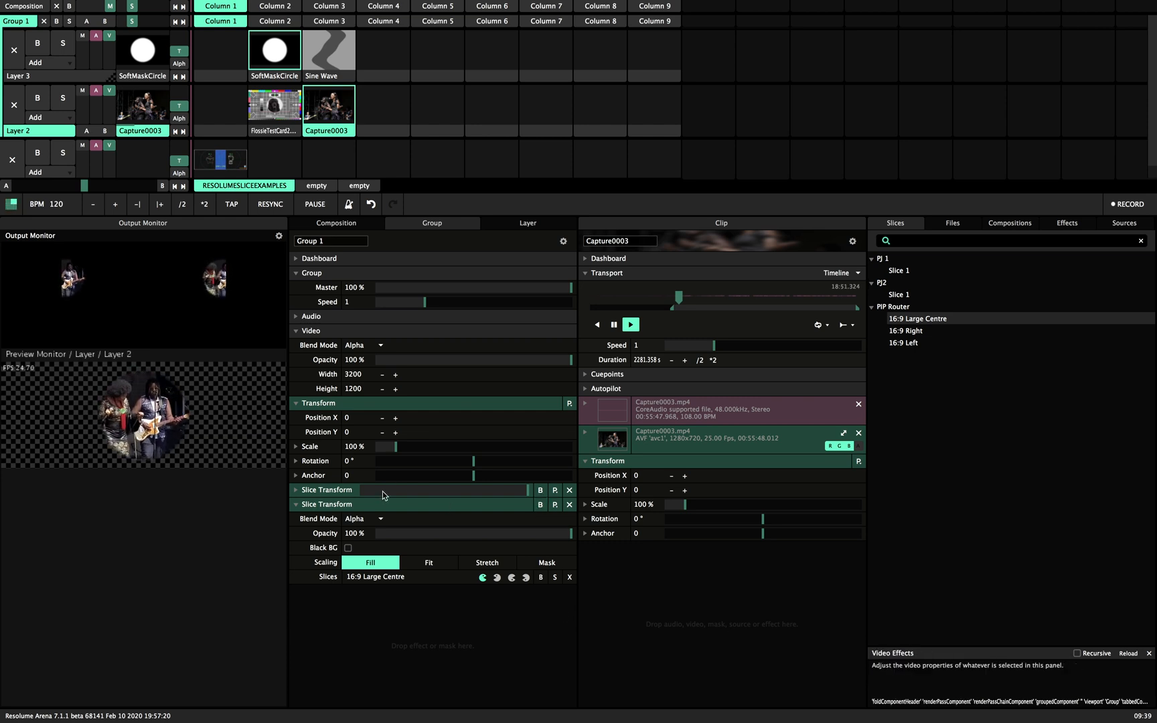
pyautogui.click(569, 505)
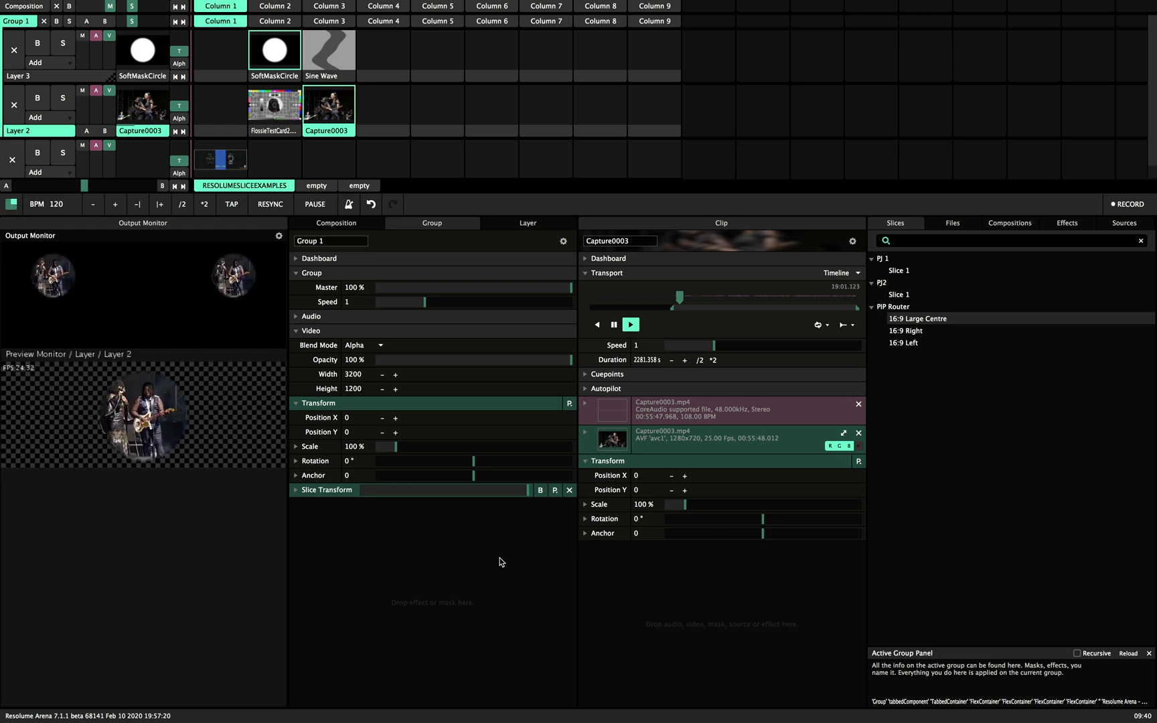
# Try the 16:9 Large Centre slice and a horizontal flip on FlossieTestCard2018, then play it on layer 2.
pyautogui.click(276, 133)
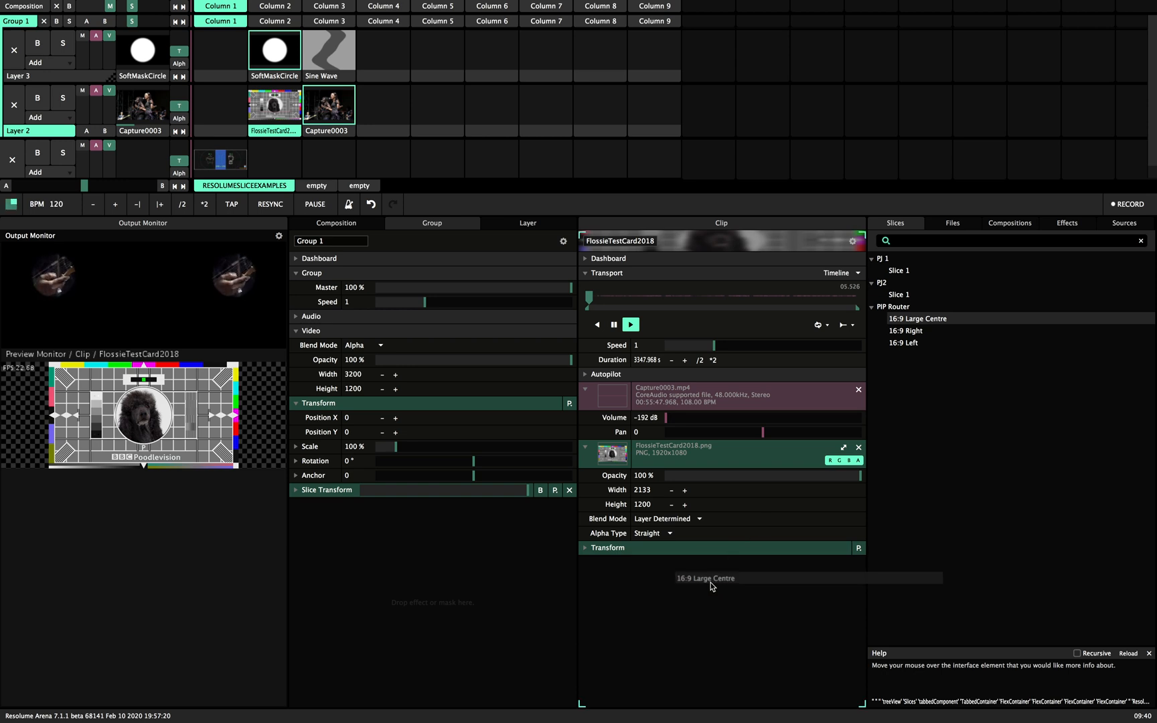
pyautogui.moveTo(917, 318); pyautogui.dragTo(710, 588)
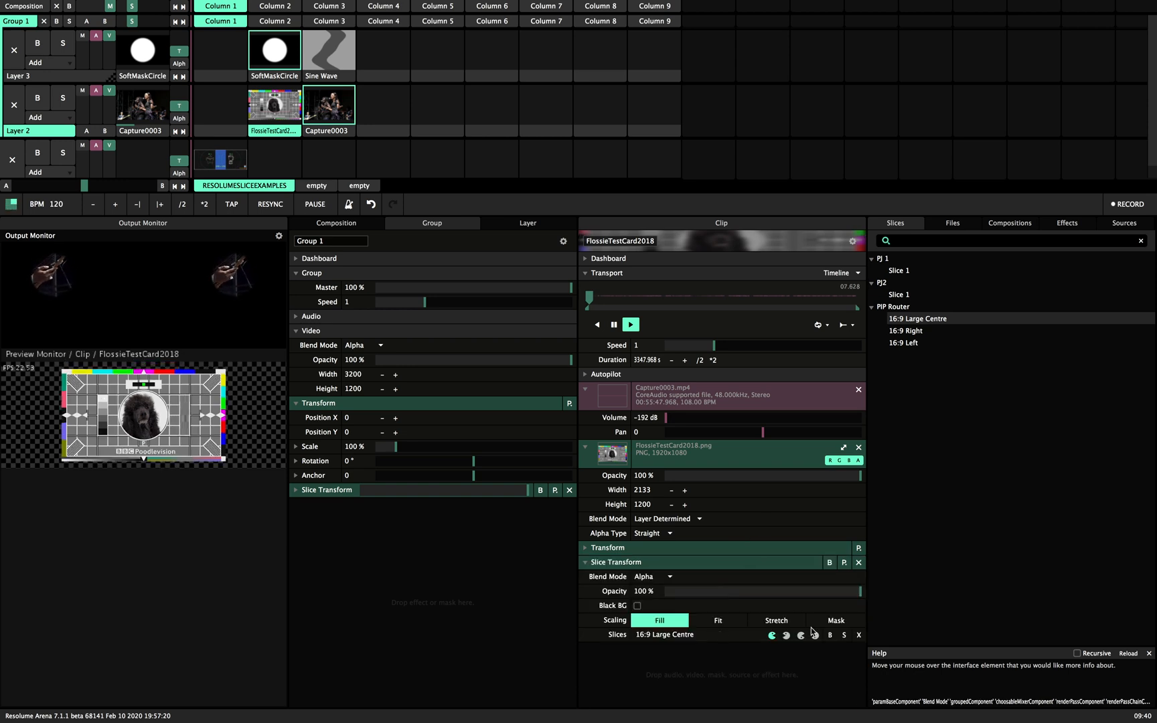
pyautogui.click(786, 635)
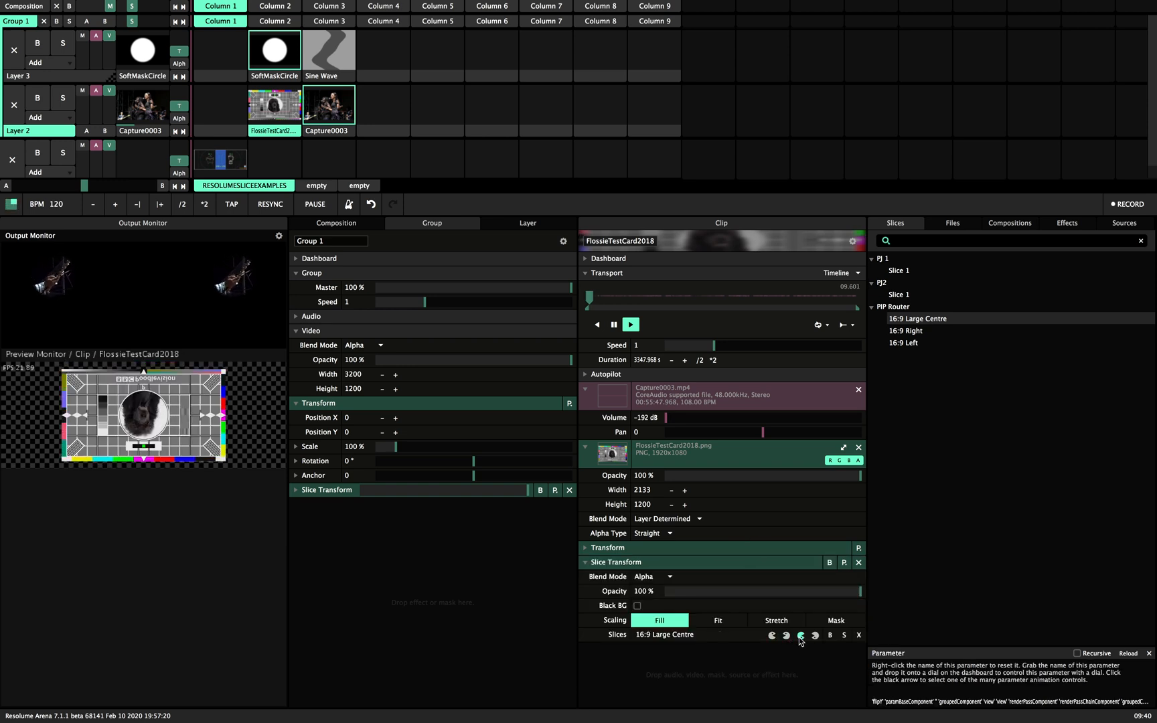
pyautogui.click(285, 117)
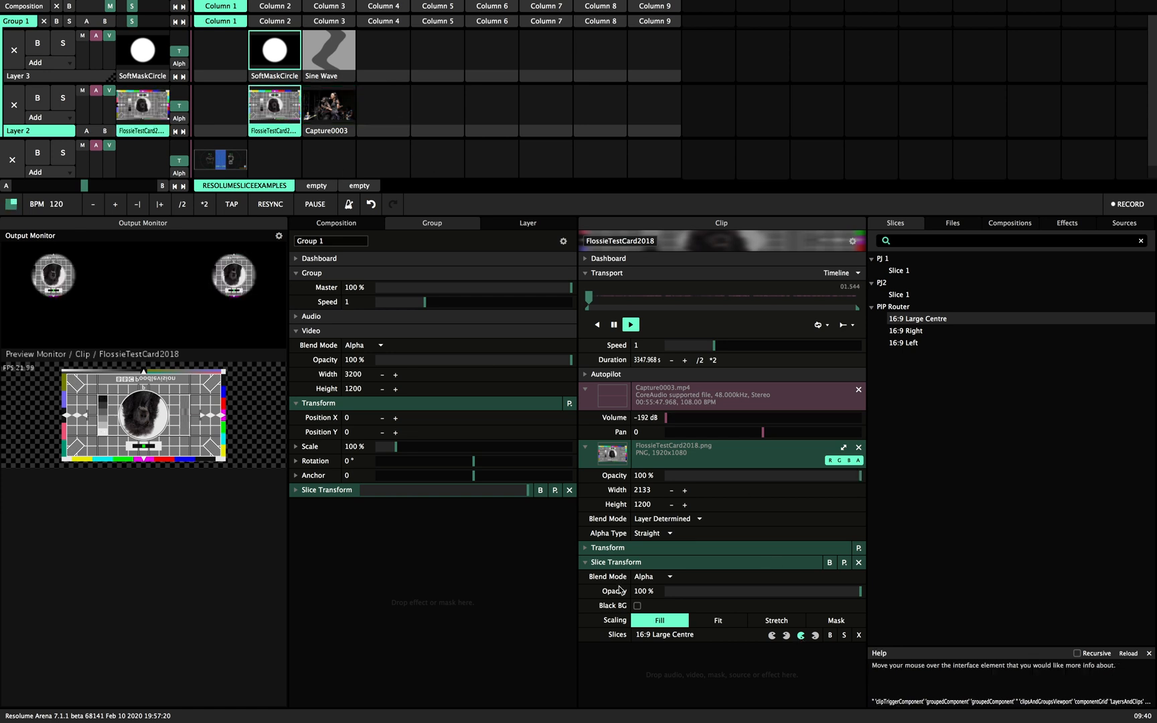
pyautogui.click(844, 634)
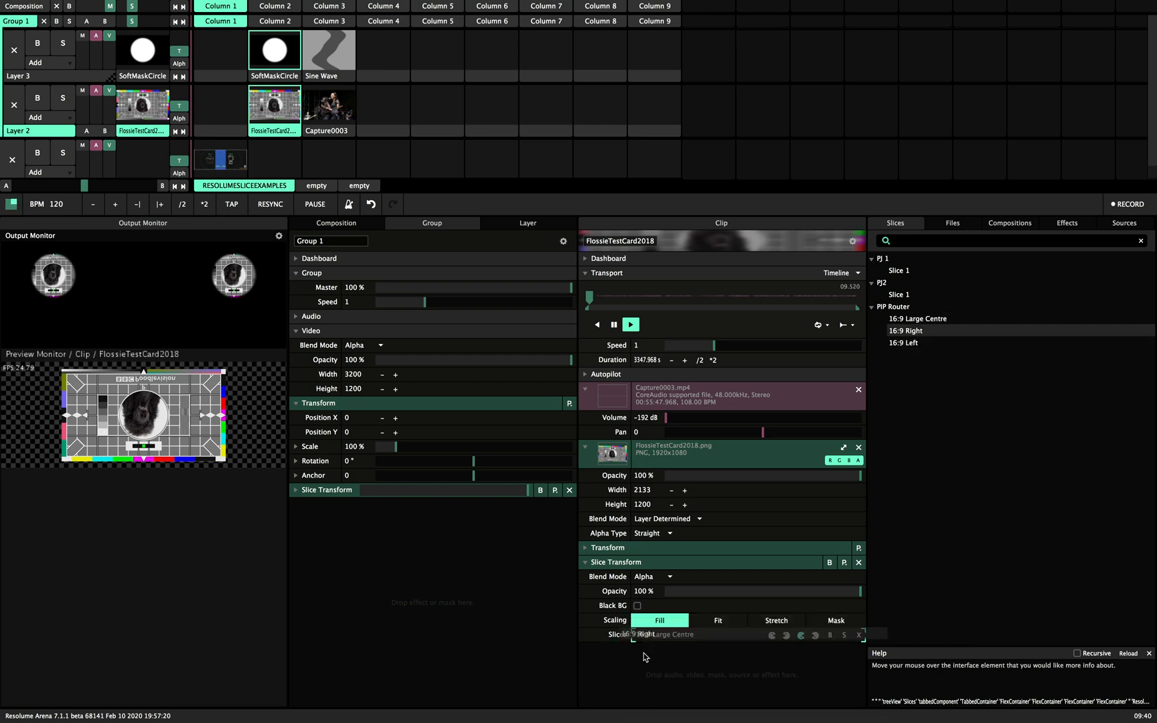
# Try the 16:9 Right slice on the test card clip, then remove the added Slice Transform effects.
pyautogui.moveTo(908, 331); pyautogui.dragTo(665, 635)
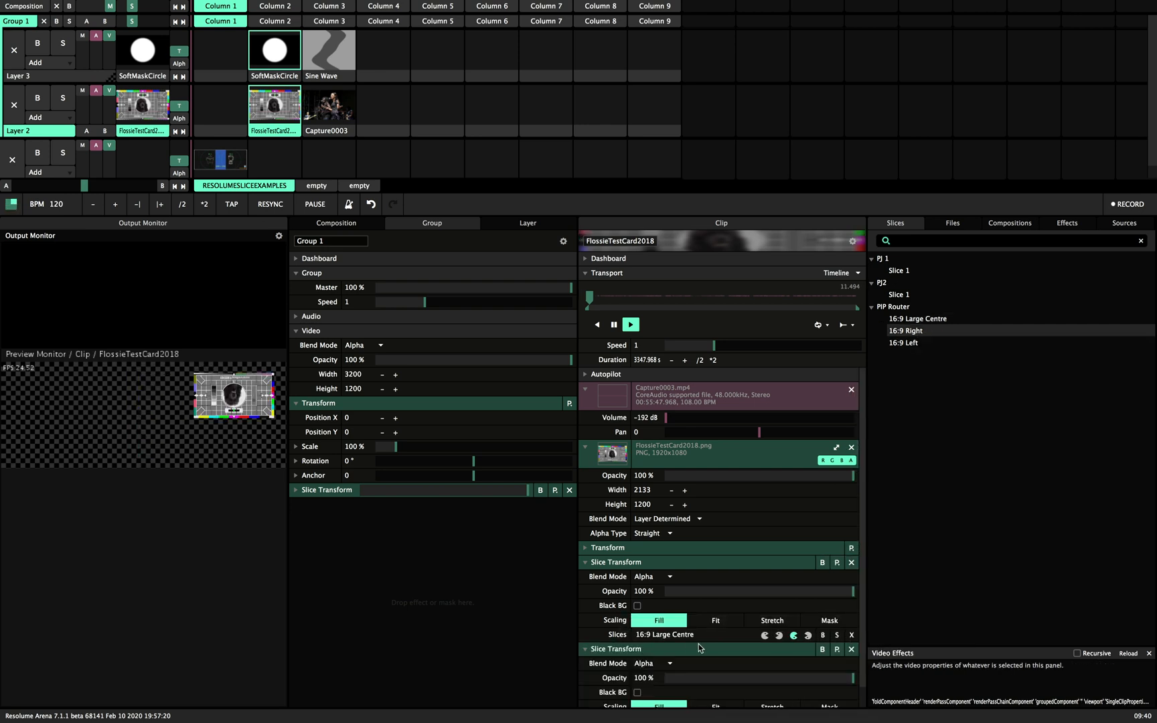
pyautogui.scroll(-1, 685, 625)
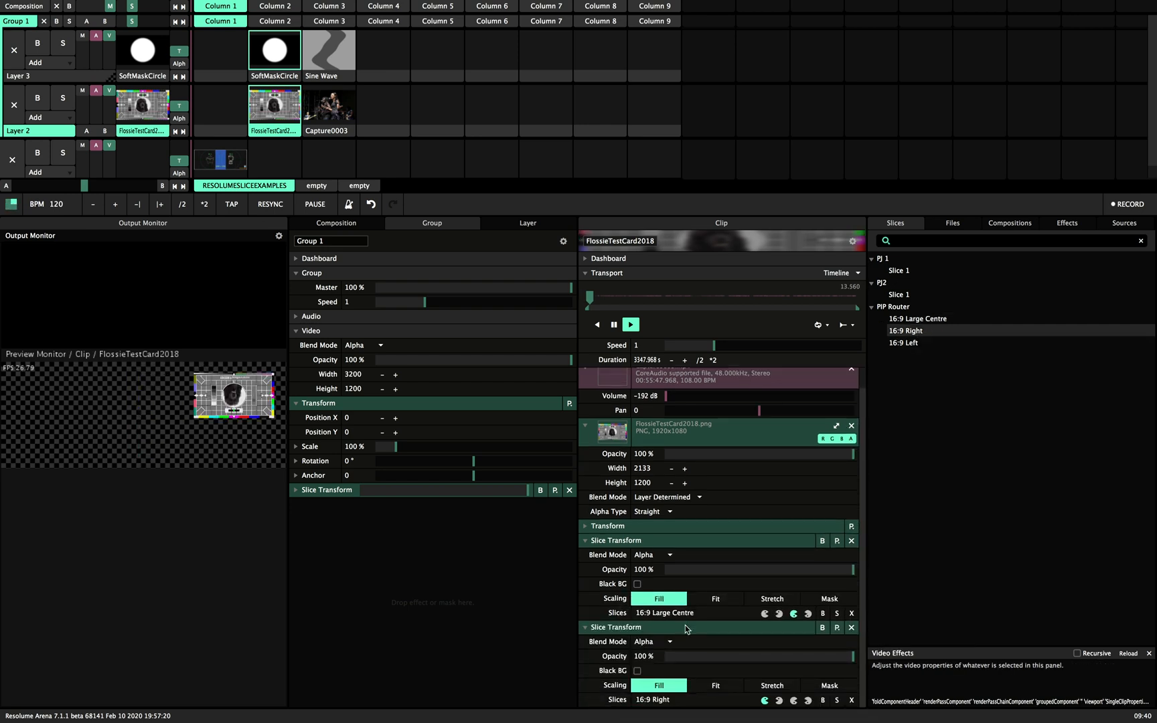
pyautogui.click(852, 627)
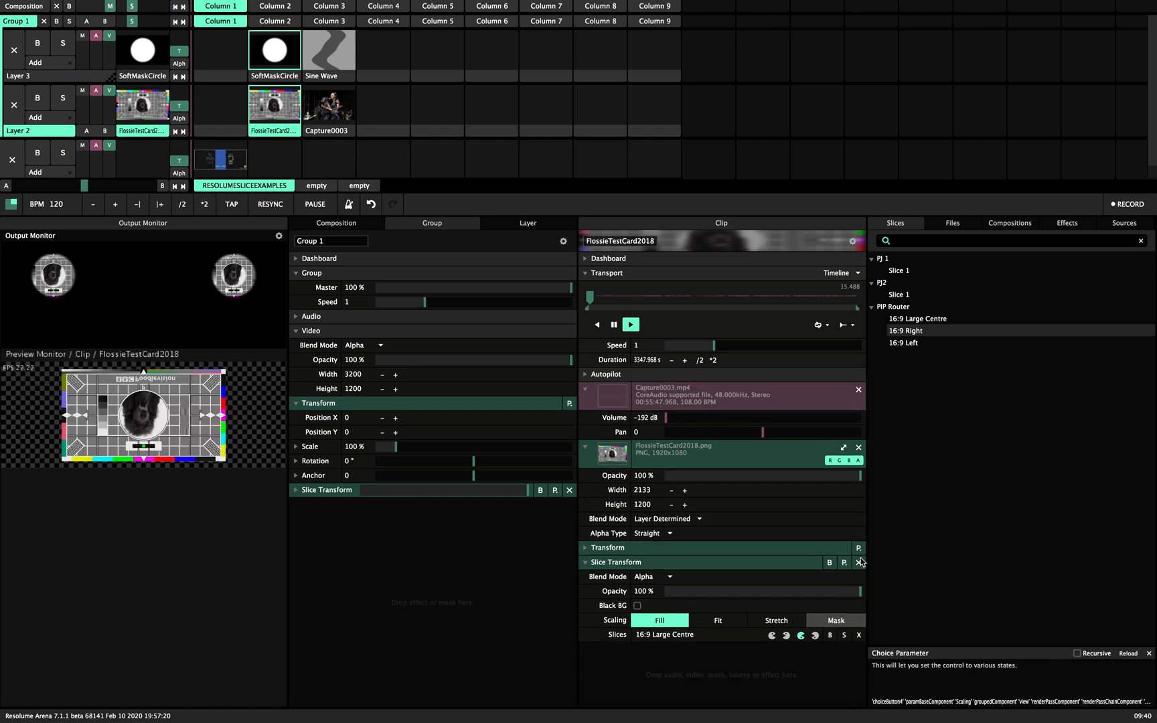
pyautogui.click(859, 563)
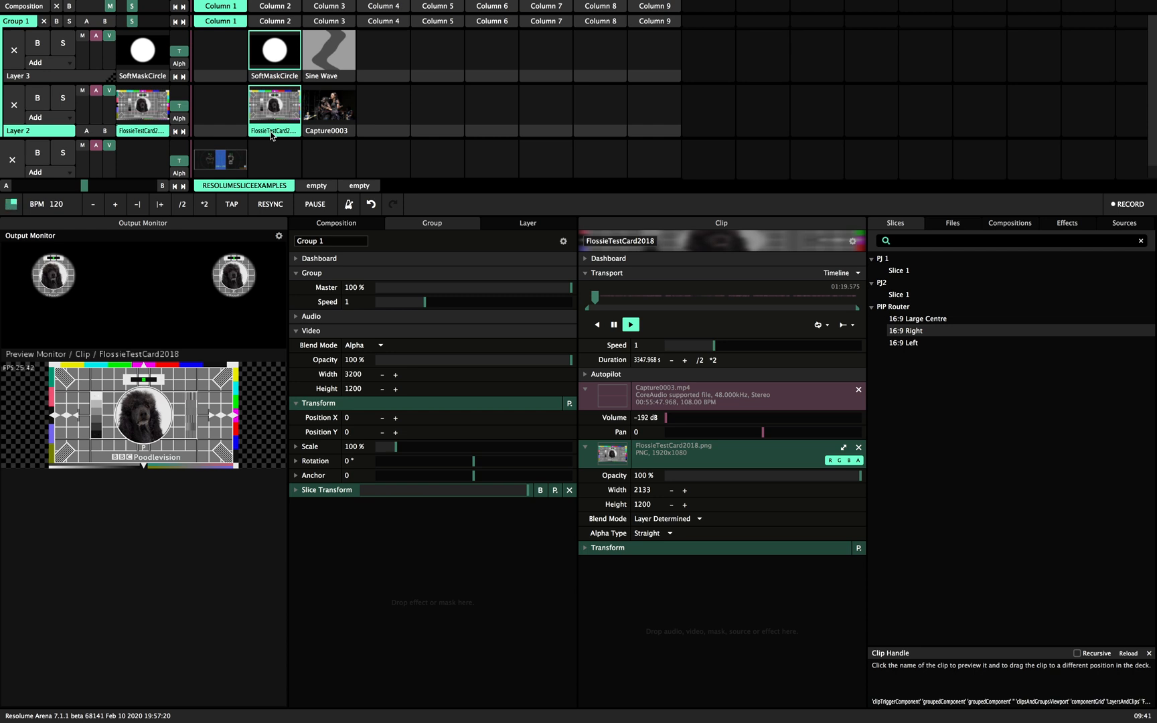
# Select the SoftMaskCircle clip on Layer 3 to view its 2133×1200 settings.
pyautogui.click(278, 61)
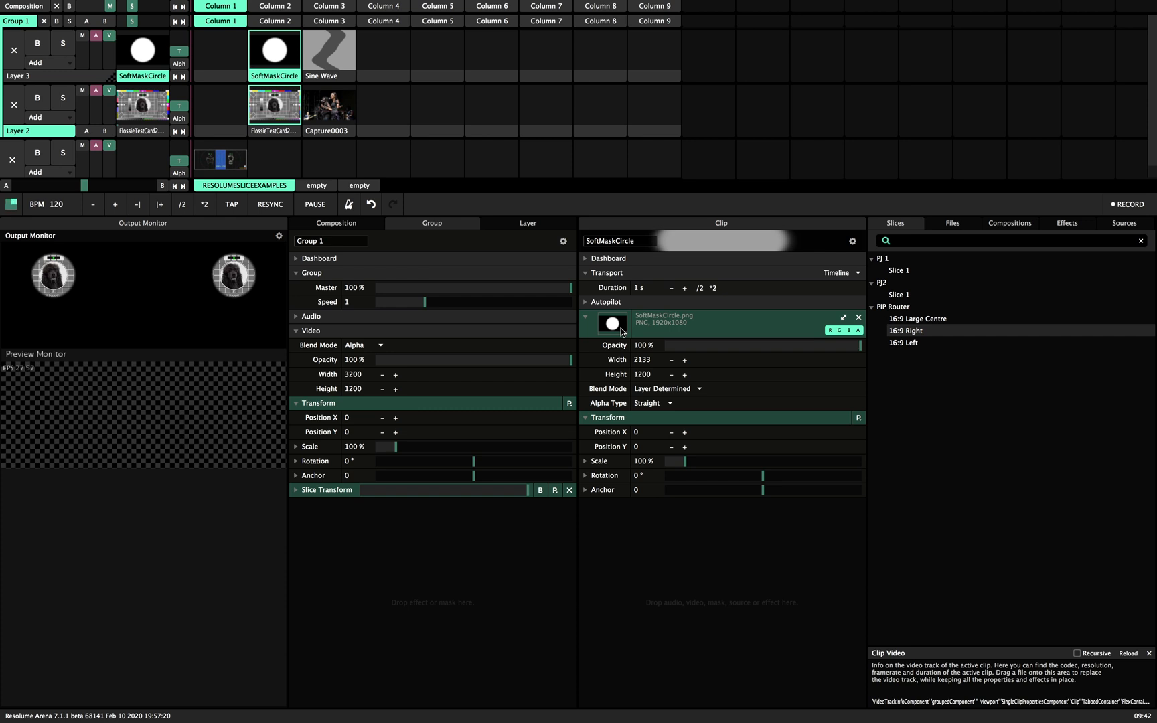
# Switch to Photoshop and create a new HDTV 1080p (1920×1080) document.
pyautogui.press('super+Tab')
pyautogui.press('Tab')
pyautogui.press('Tab')
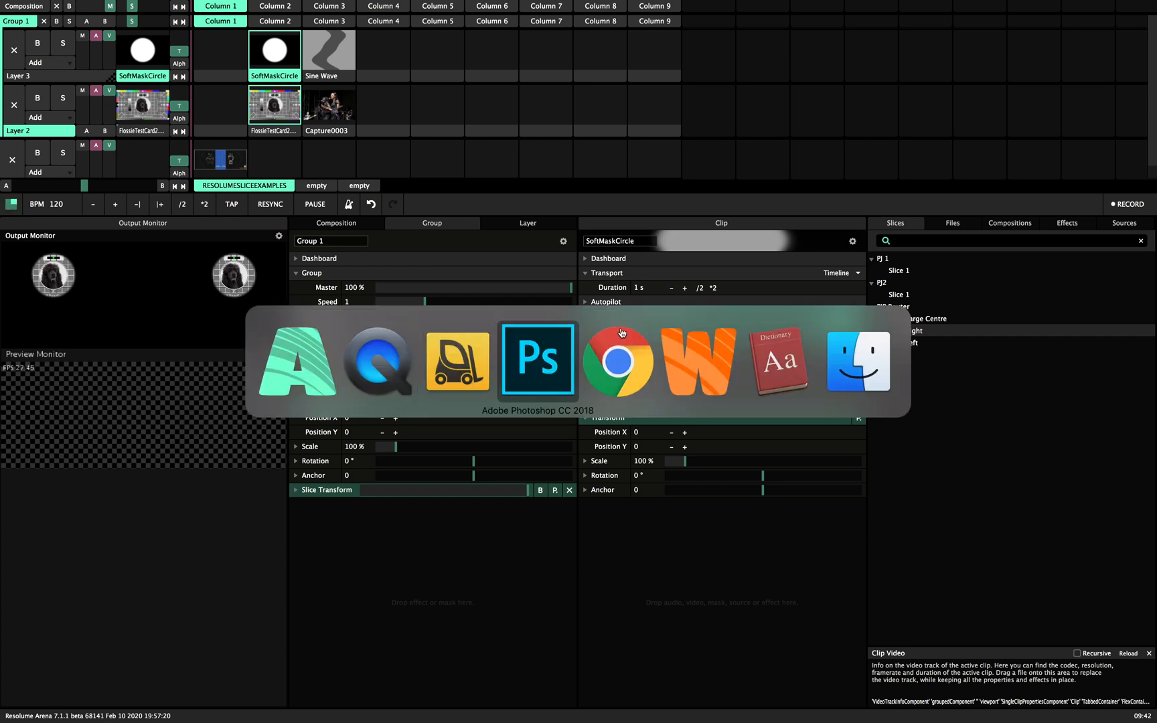
pyautogui.press('super')
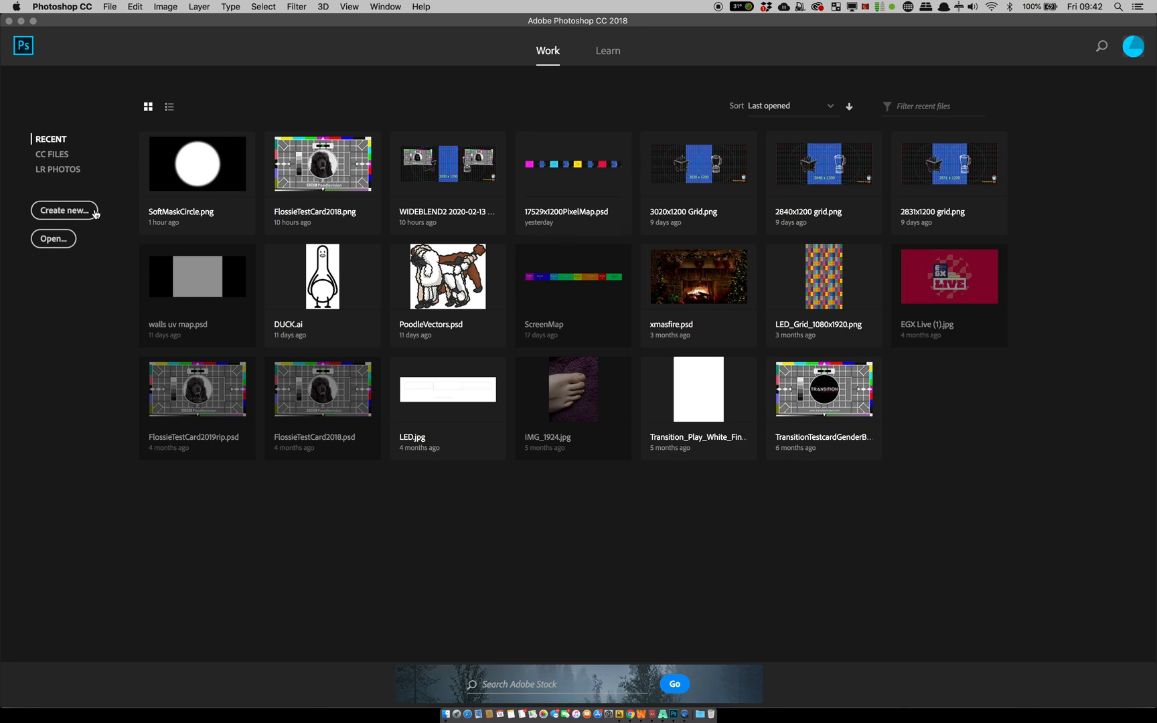
pyautogui.click(66, 209)
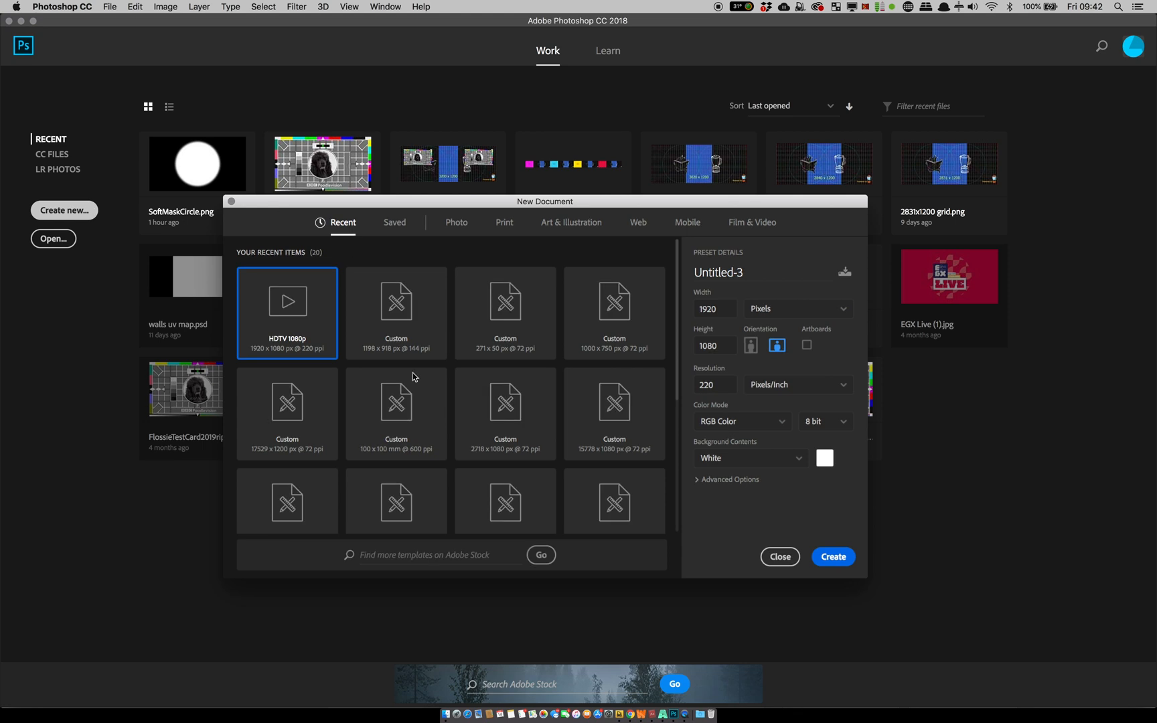
pyautogui.doubleClick(288, 318)
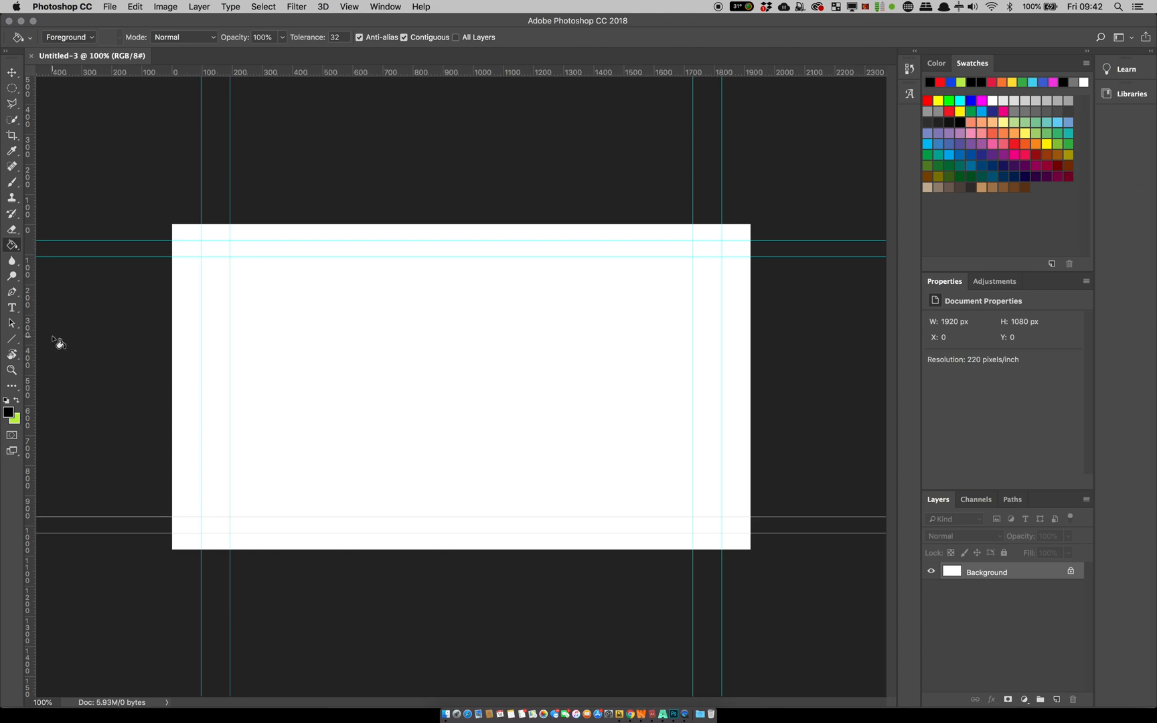
# Draw a large speech bubble across the canvas centre with the Custom Shape Tool.
pyautogui.click(13, 339)
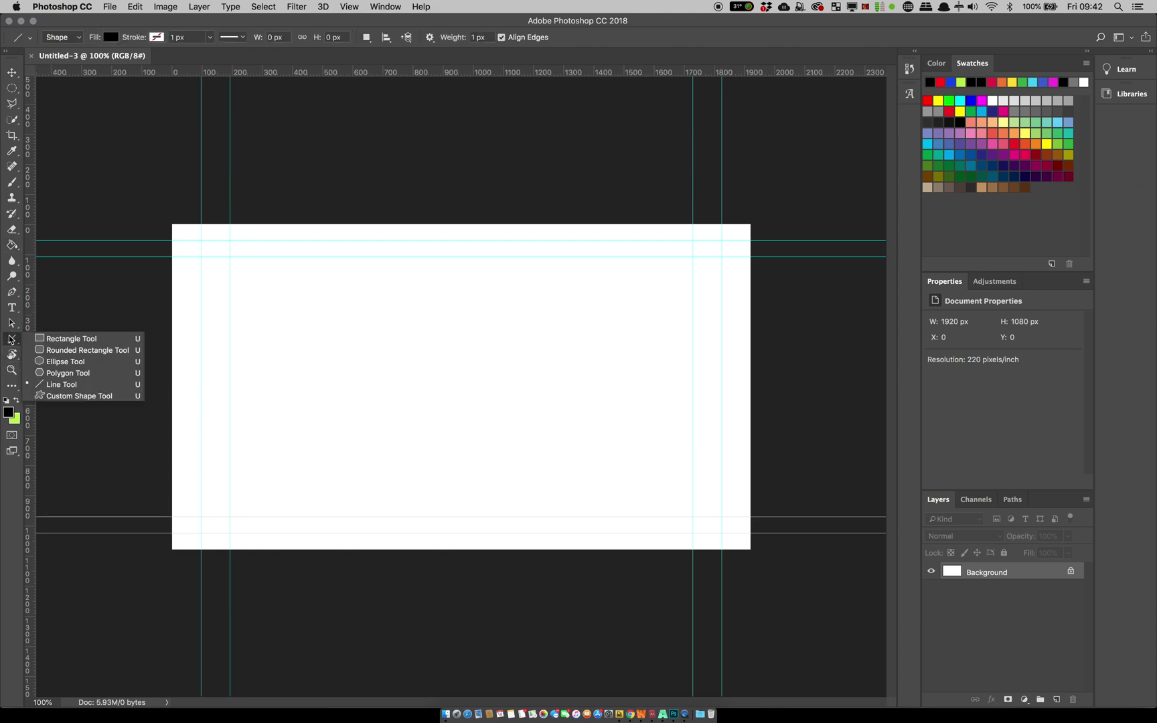
pyautogui.click(80, 396)
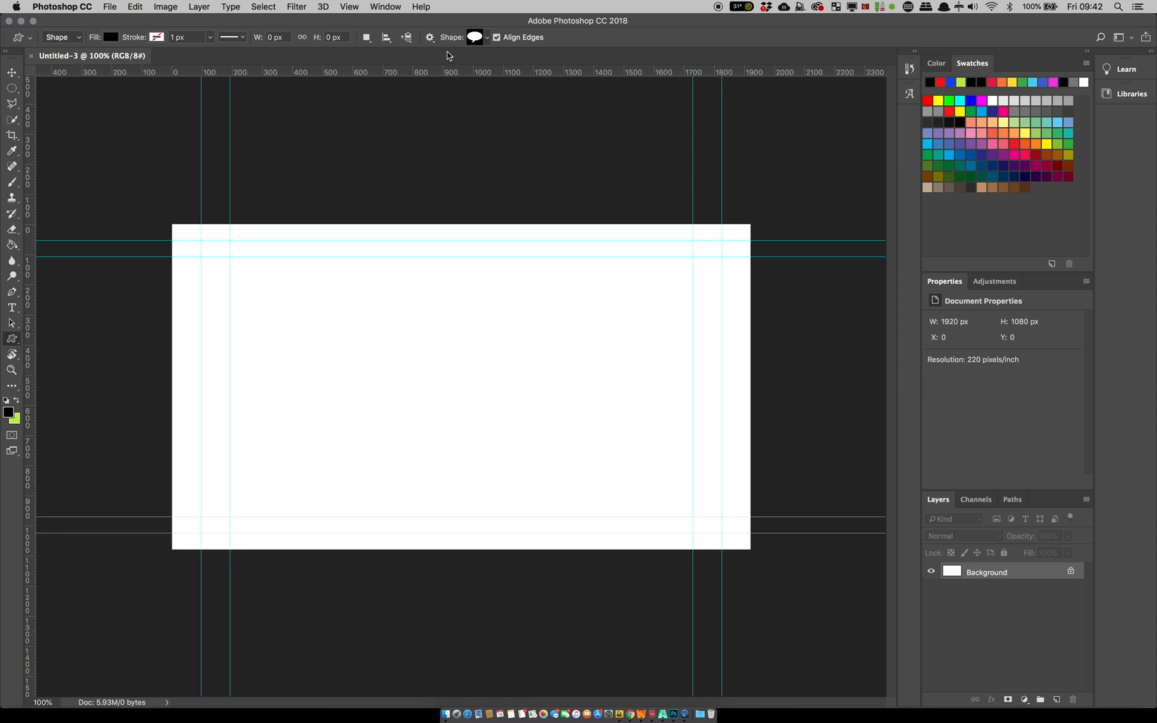
pyautogui.moveTo(296, 497); pyautogui.dragTo(322, 472)
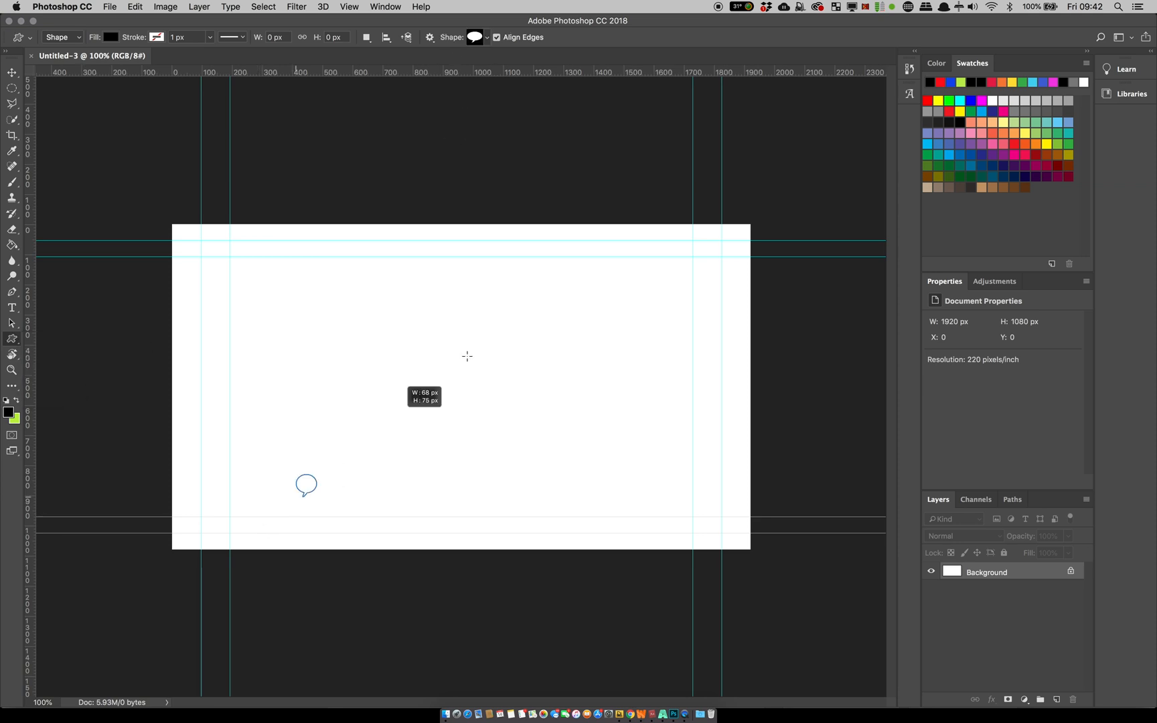
pyautogui.moveTo(467, 357); pyautogui.dragTo(611, 279)
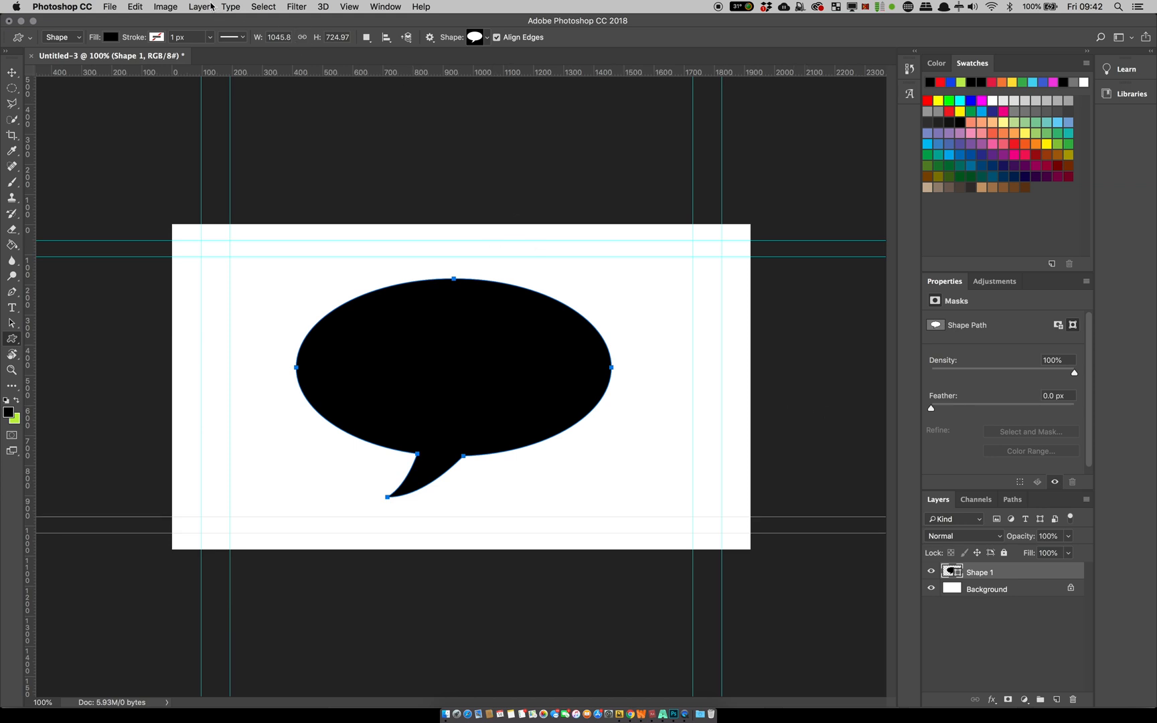
# Flatten the image and invert it to a white speech bubble on black.
pyautogui.click(165, 6)
pyautogui.click(201, 6)
pyautogui.click(201, 6)
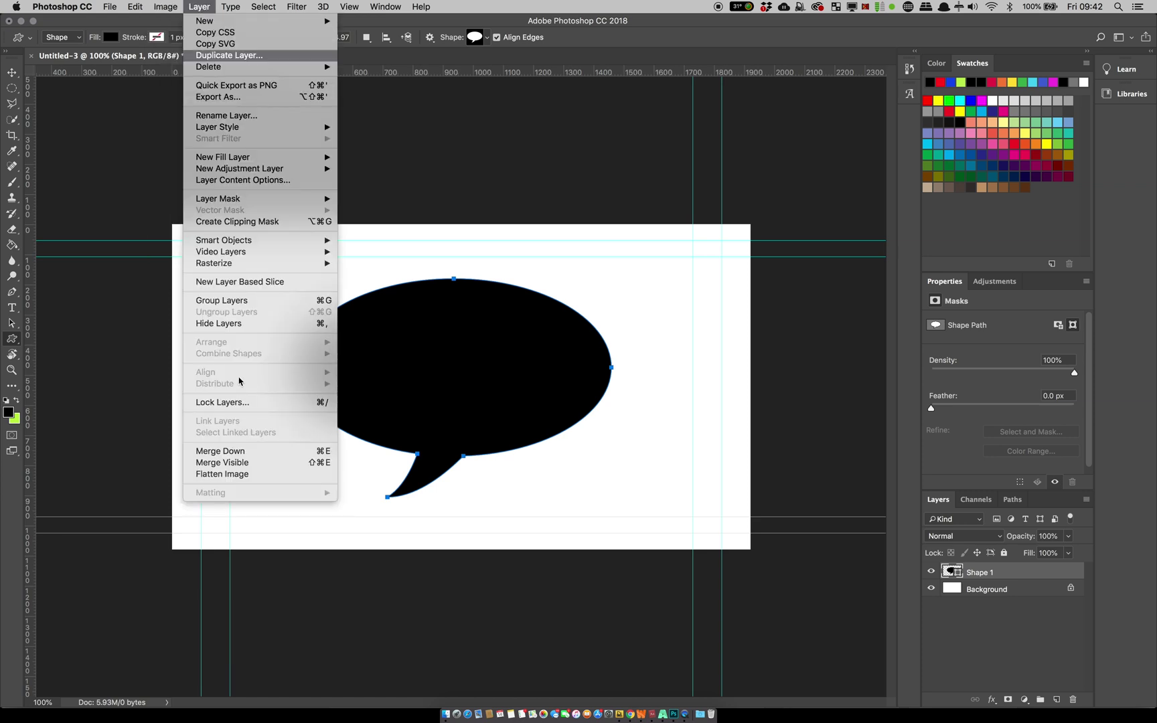
pyautogui.click(255, 474)
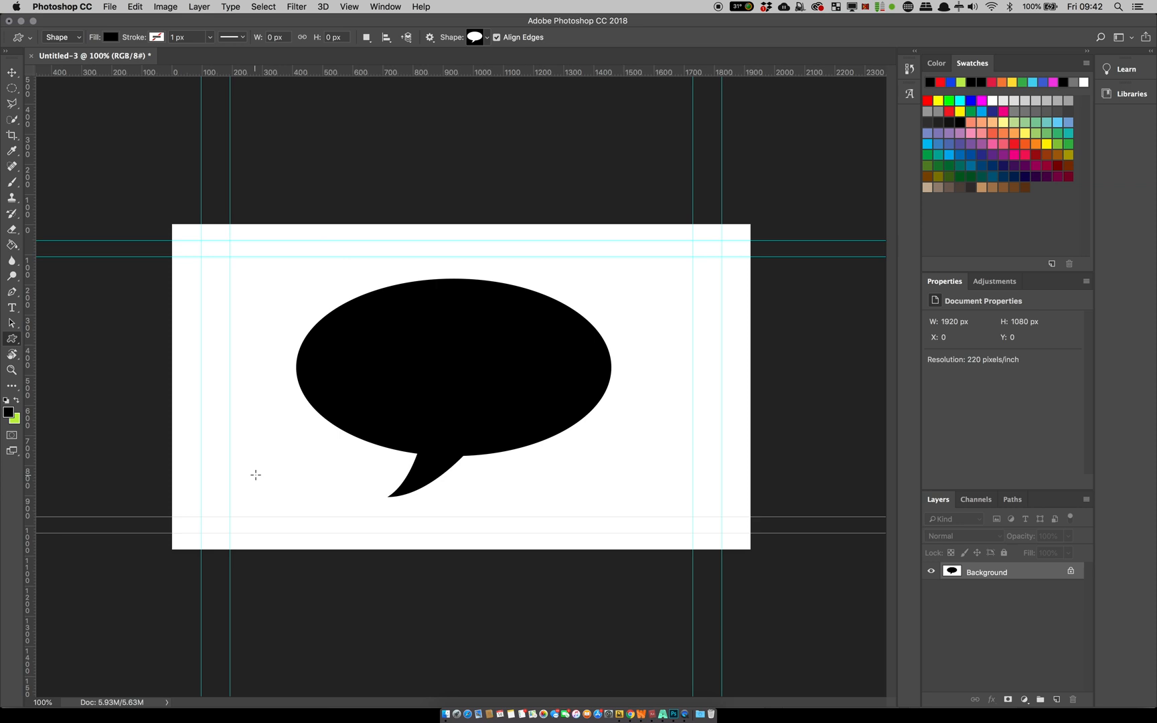
pyautogui.press('super+i')
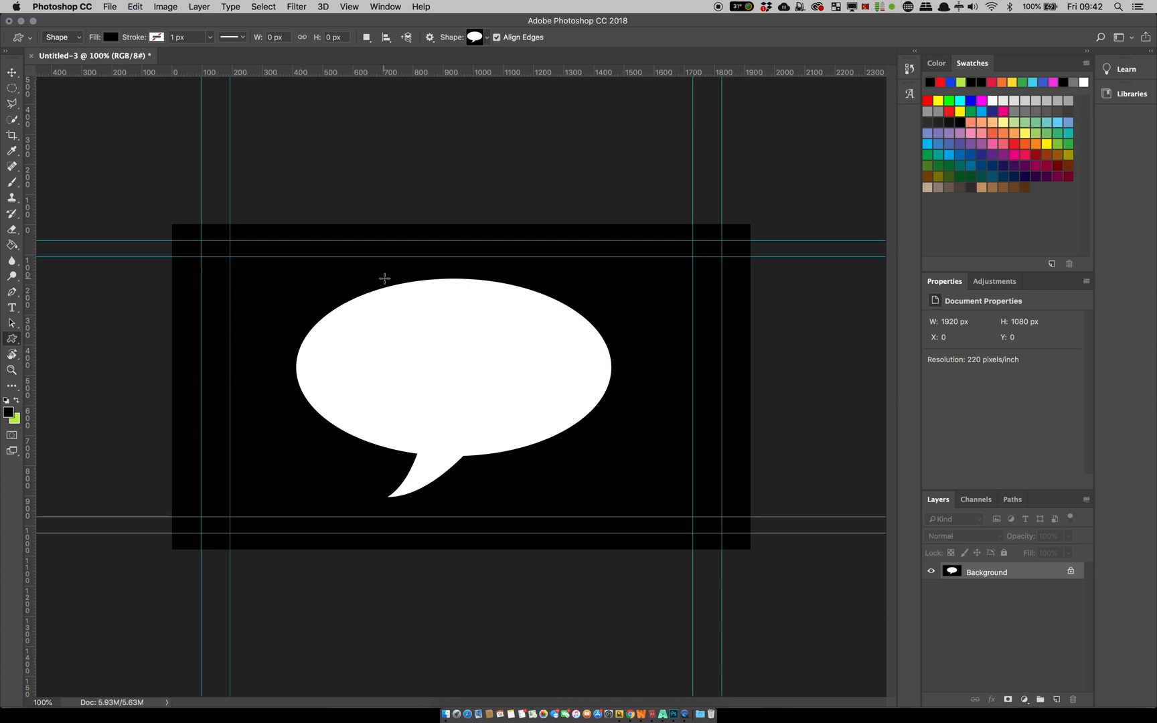
pyautogui.click(260, 7)
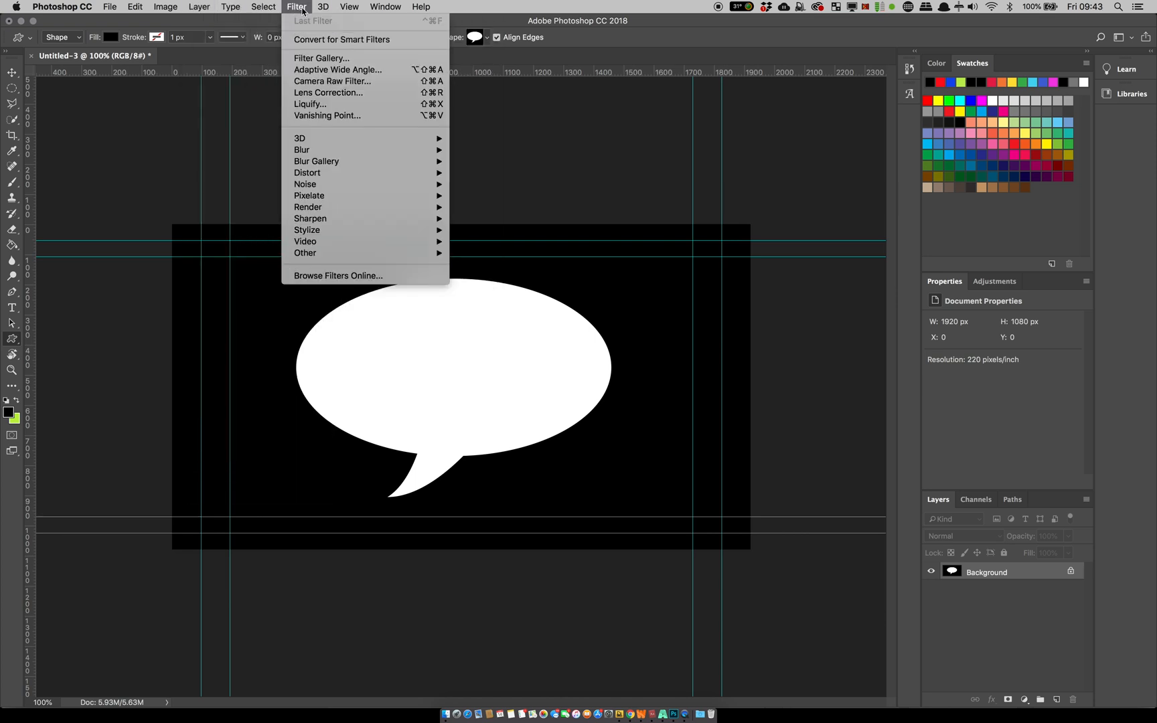
pyautogui.moveTo(298, 6)
pyautogui.moveTo(302, 150)
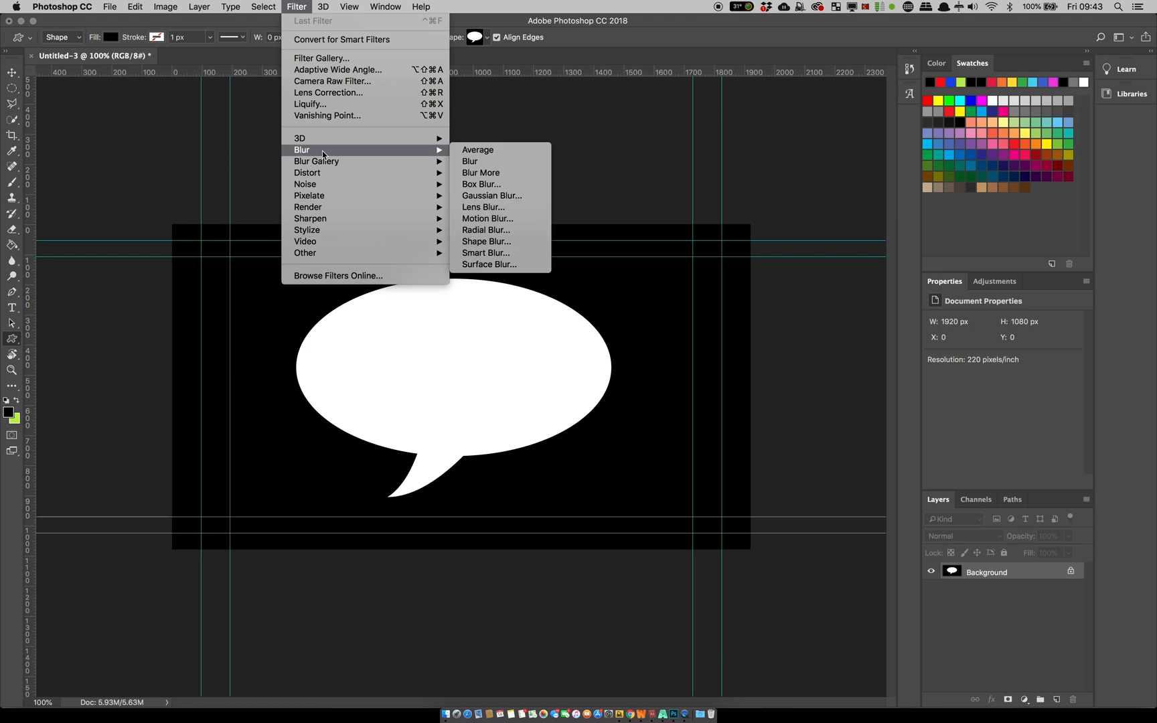
# Soften the bubble's edges with a Gaussian Blur of about 17.6 px.
pyautogui.click(491, 196)
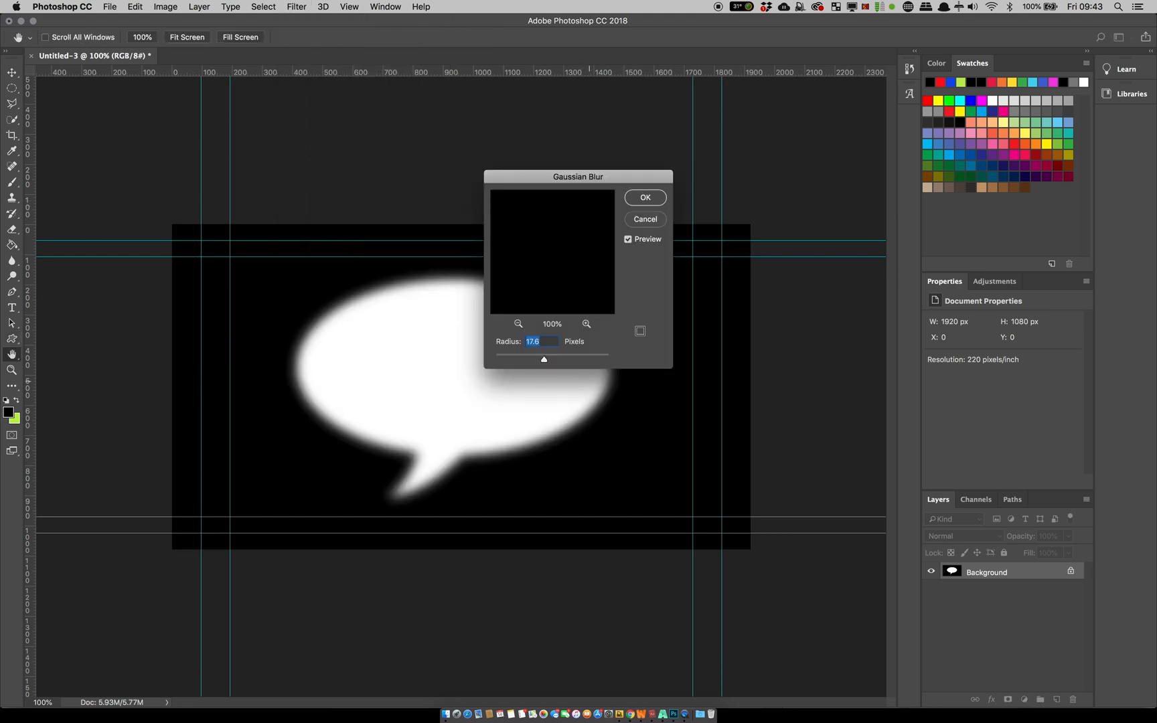
pyautogui.click(646, 198)
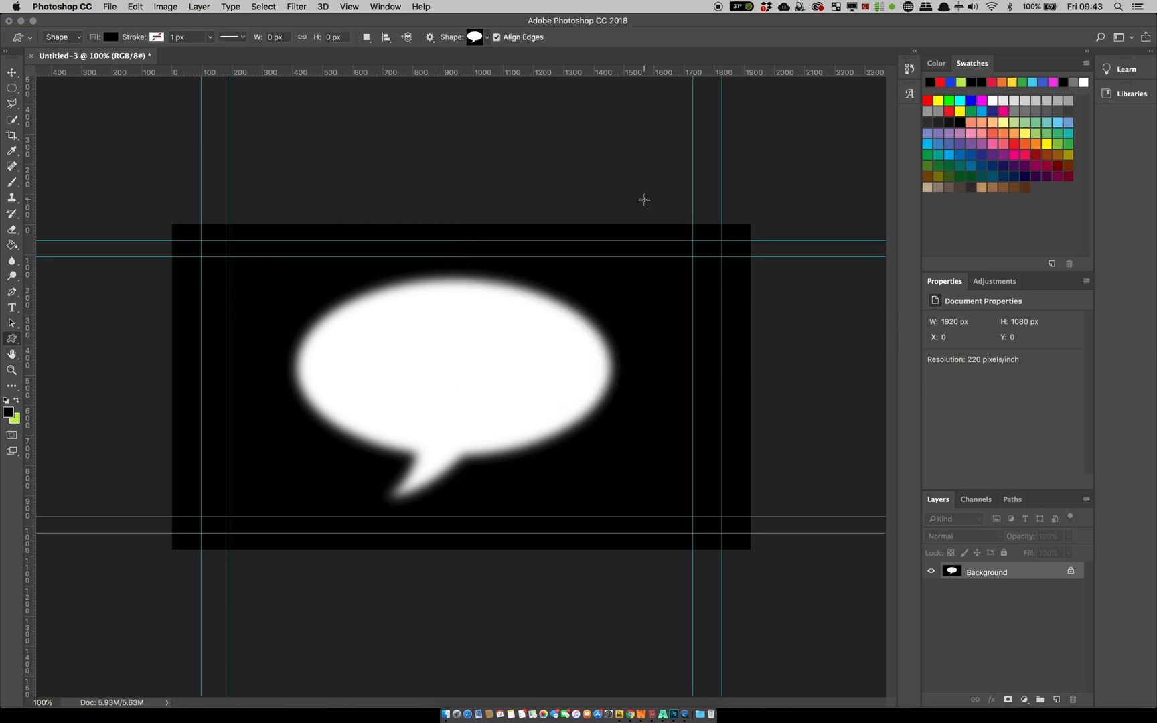
# Save the image as Speech.png and switch back to Resolume Arena.
pyautogui.click(108, 8)
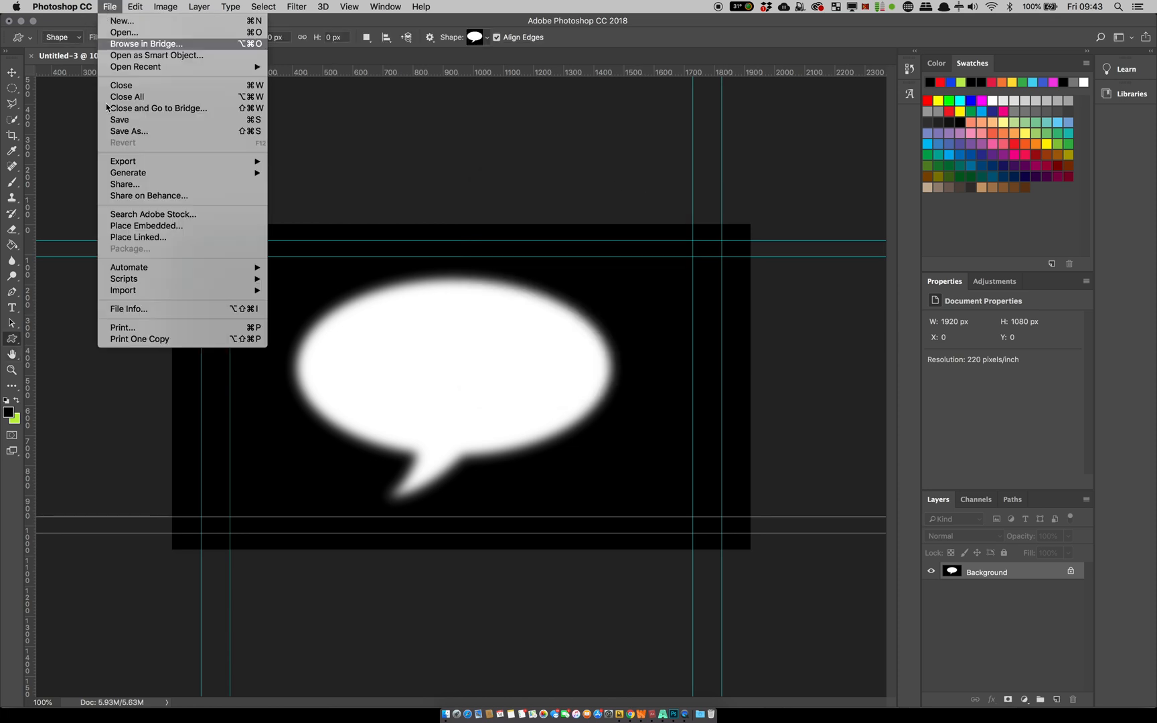
pyautogui.click(135, 133)
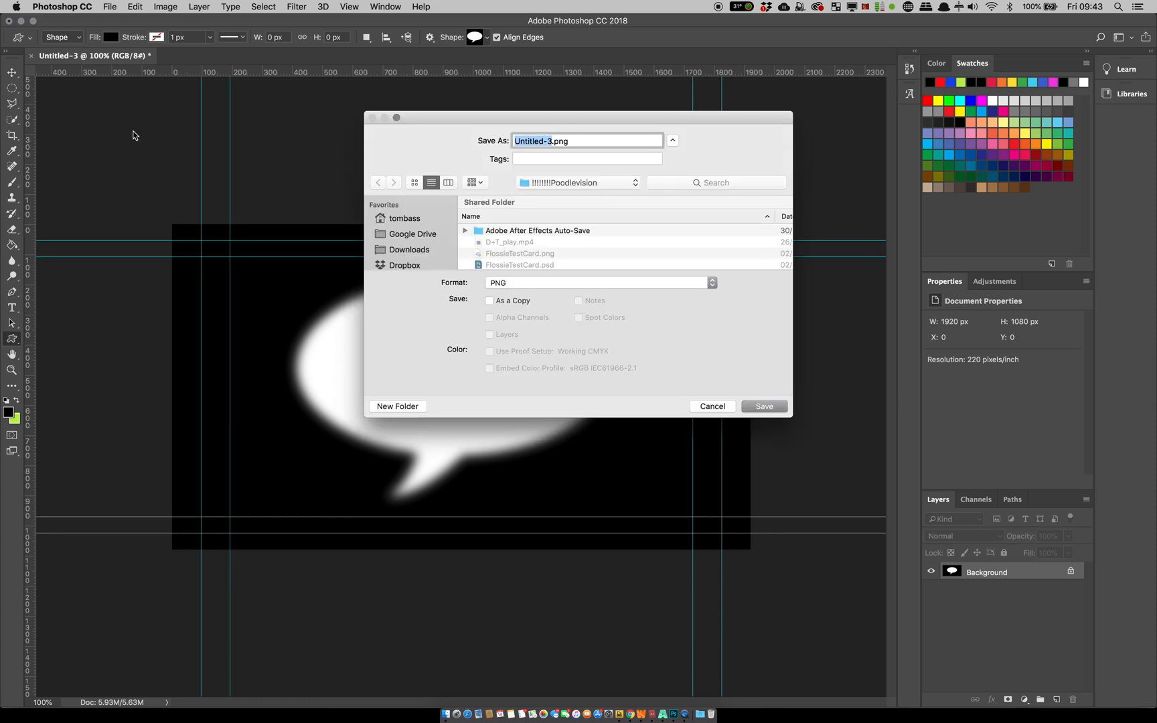
pyautogui.write('Spee')
pyautogui.write('ch')
pyautogui.press('Return')
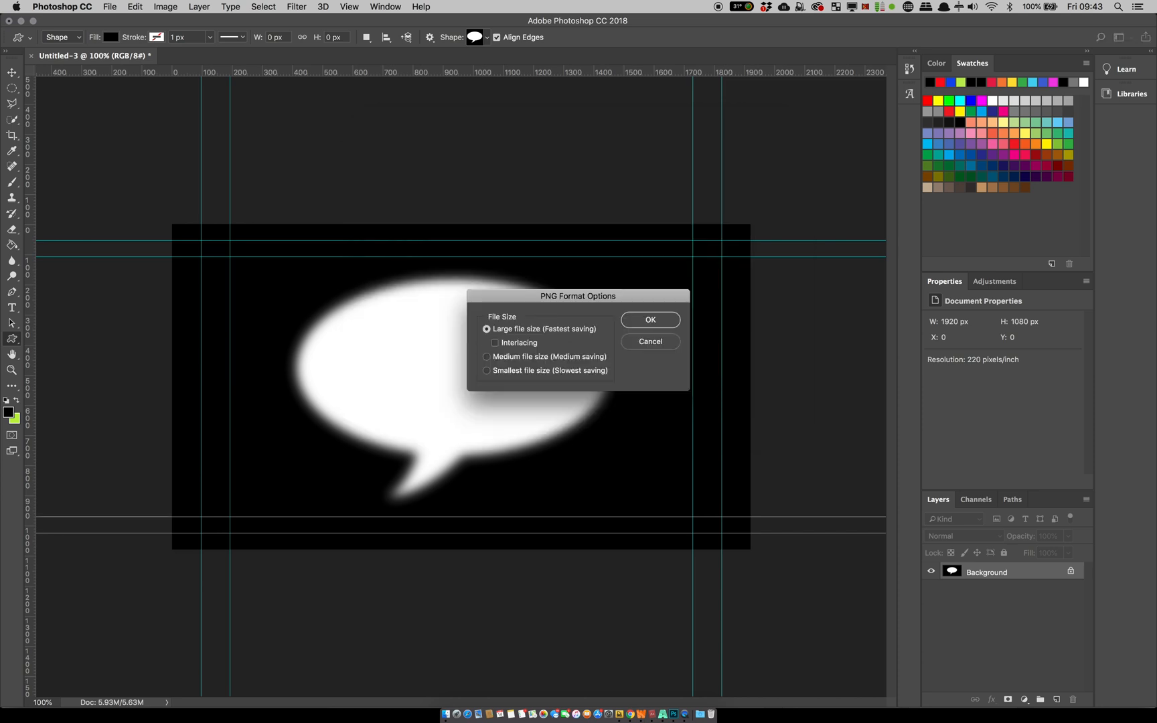
pyautogui.press('Return')
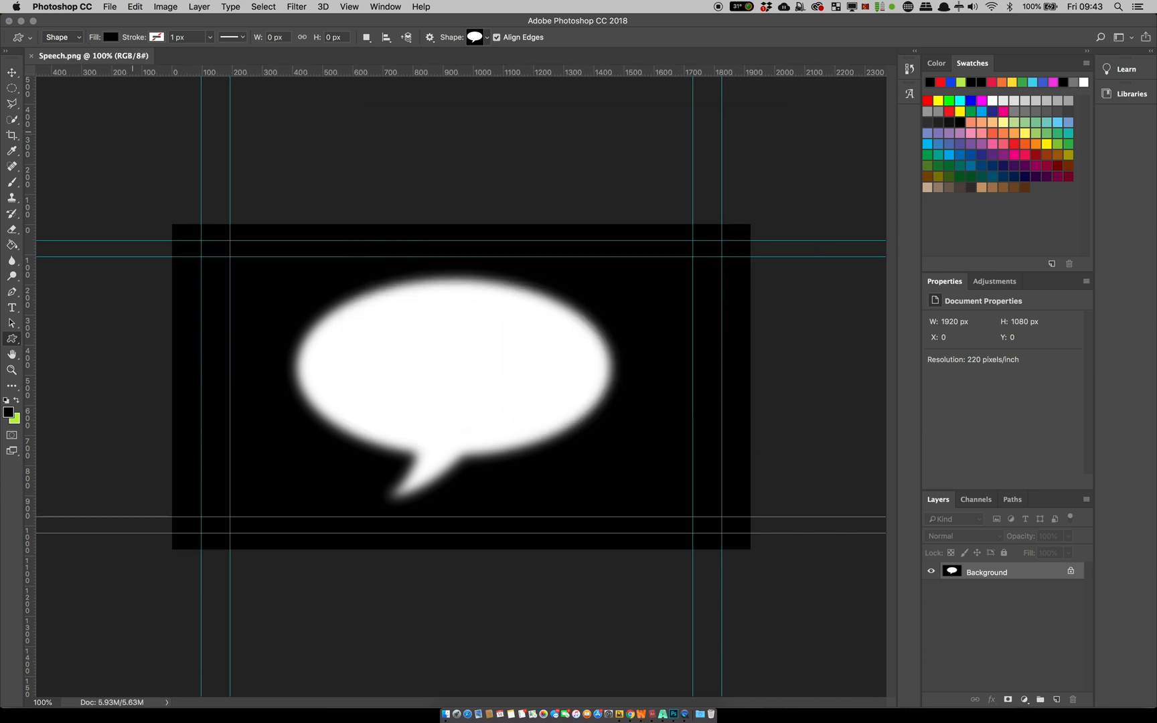
pyautogui.press('super+Tab')
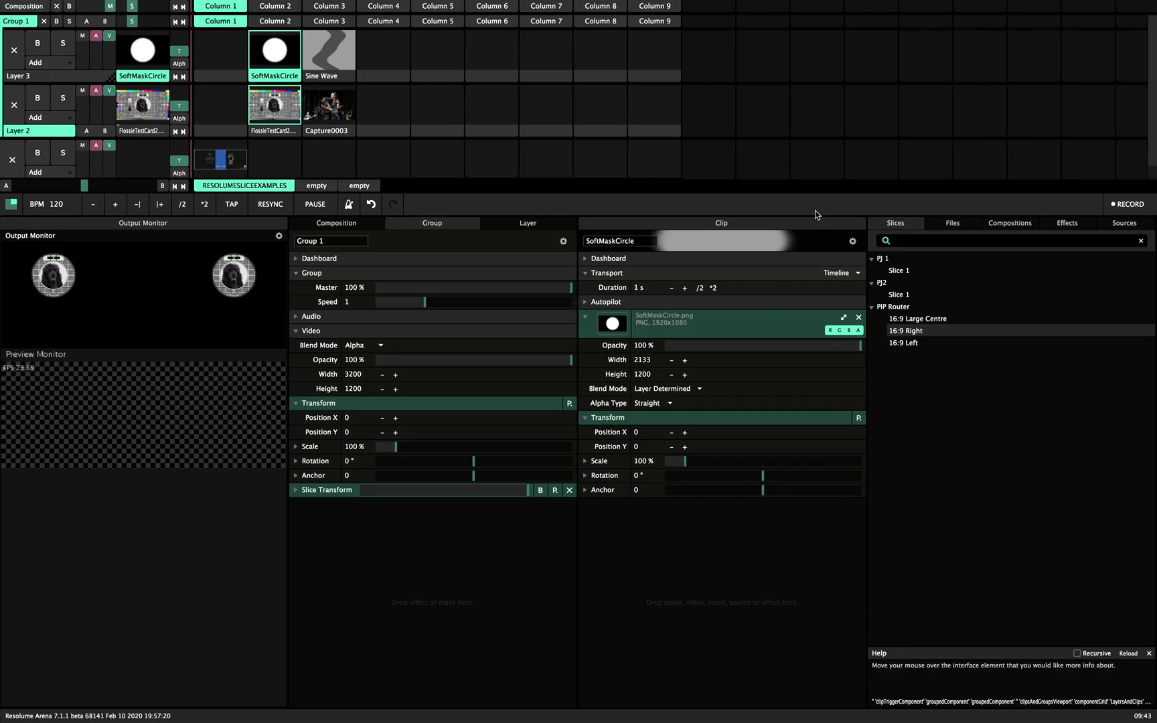
# Load Speech.png from the Files browser into Layer 3 Column 4 and play it as the mask clip.
pyautogui.click(953, 224)
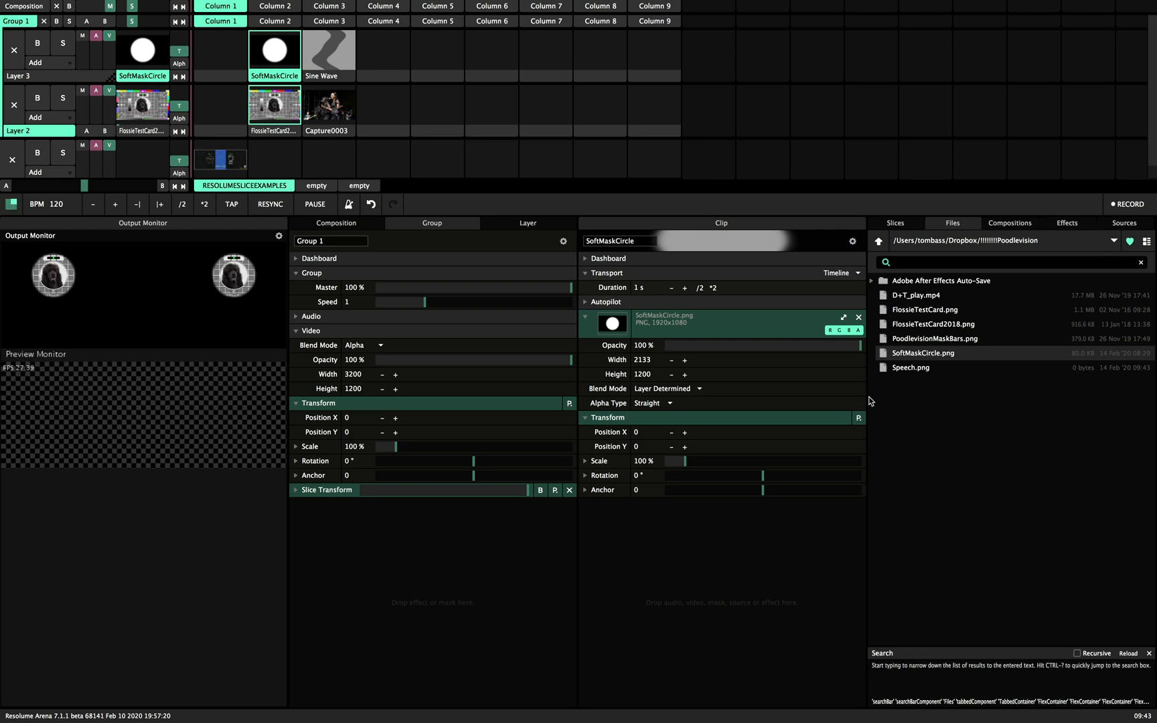
pyautogui.moveTo(902, 368); pyautogui.dragTo(393, 66)
pyautogui.click(383, 55)
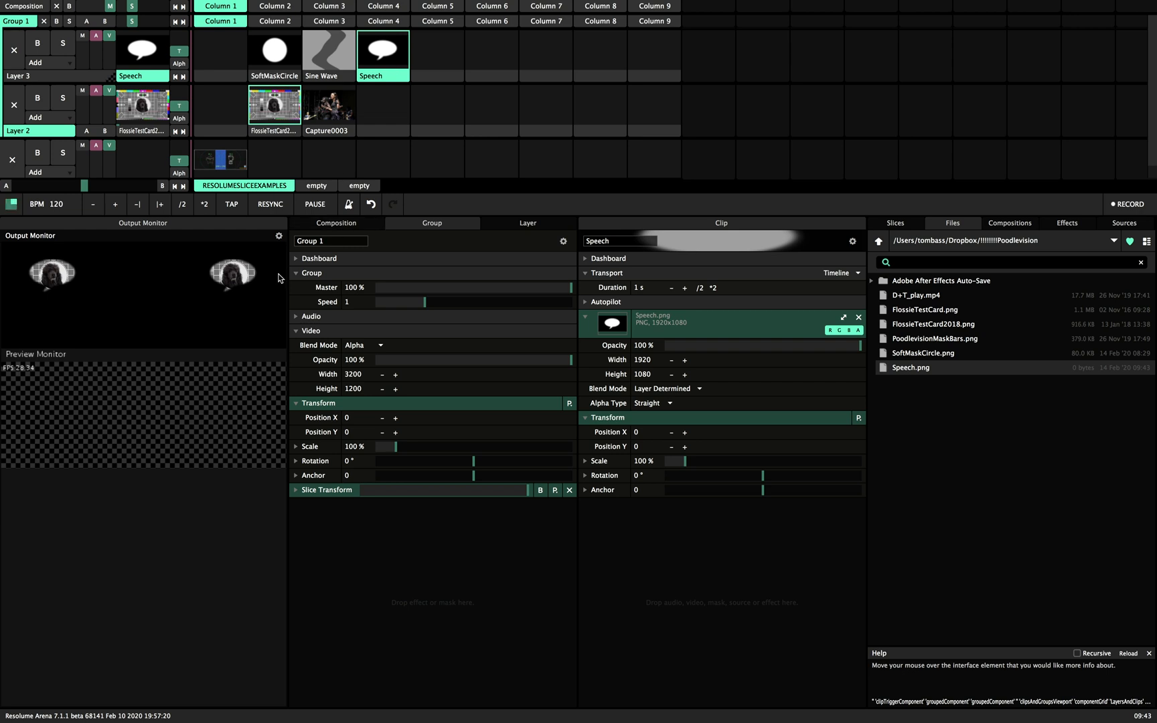
# Widen the Output Monitor and play the Projection Grid clip on Layer 1.
pyautogui.moveTo(289, 273); pyautogui.dragTo(583, 298)
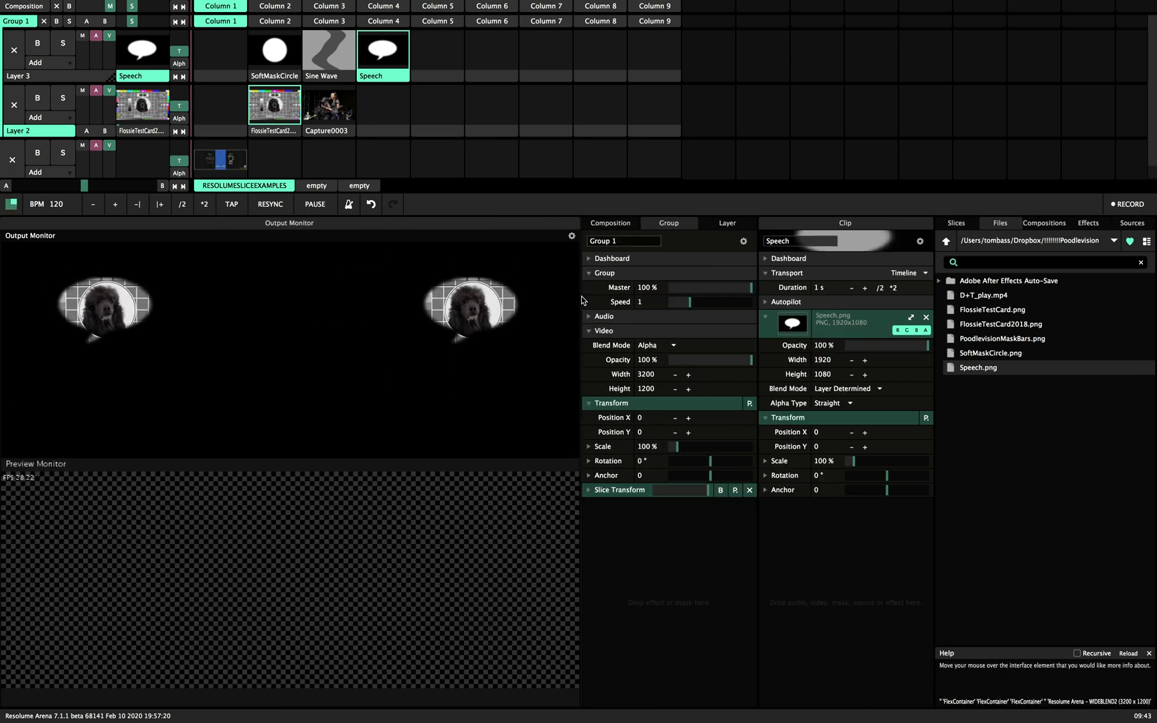
pyautogui.click(219, 159)
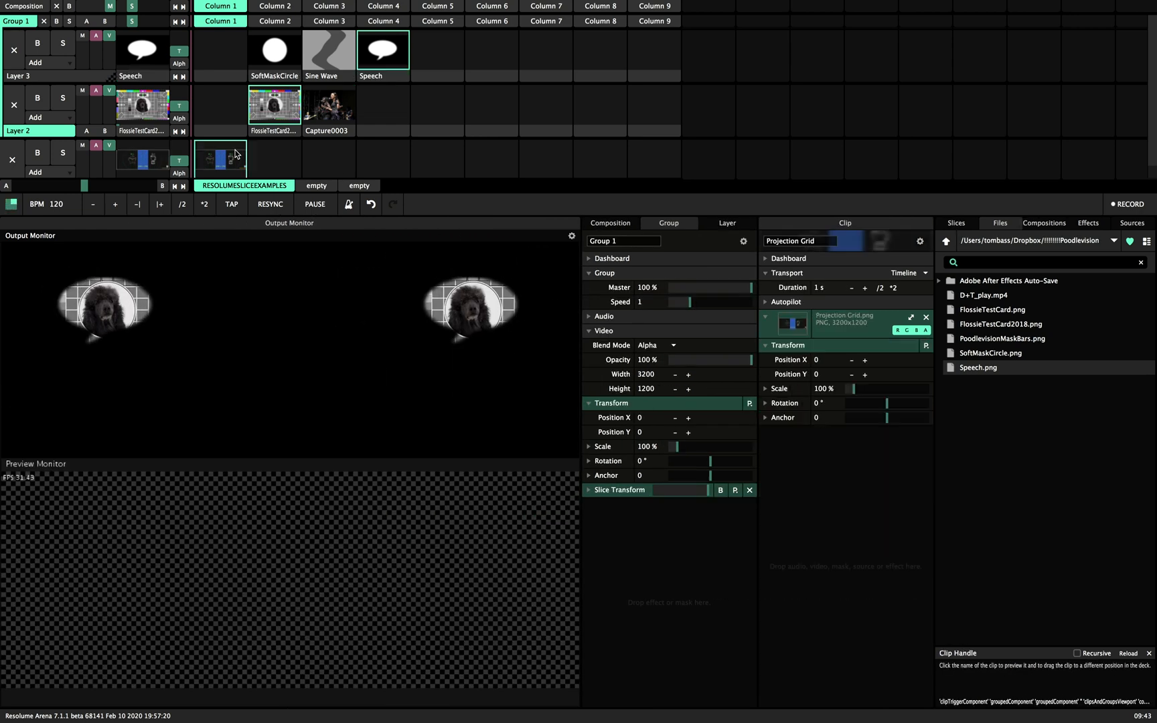